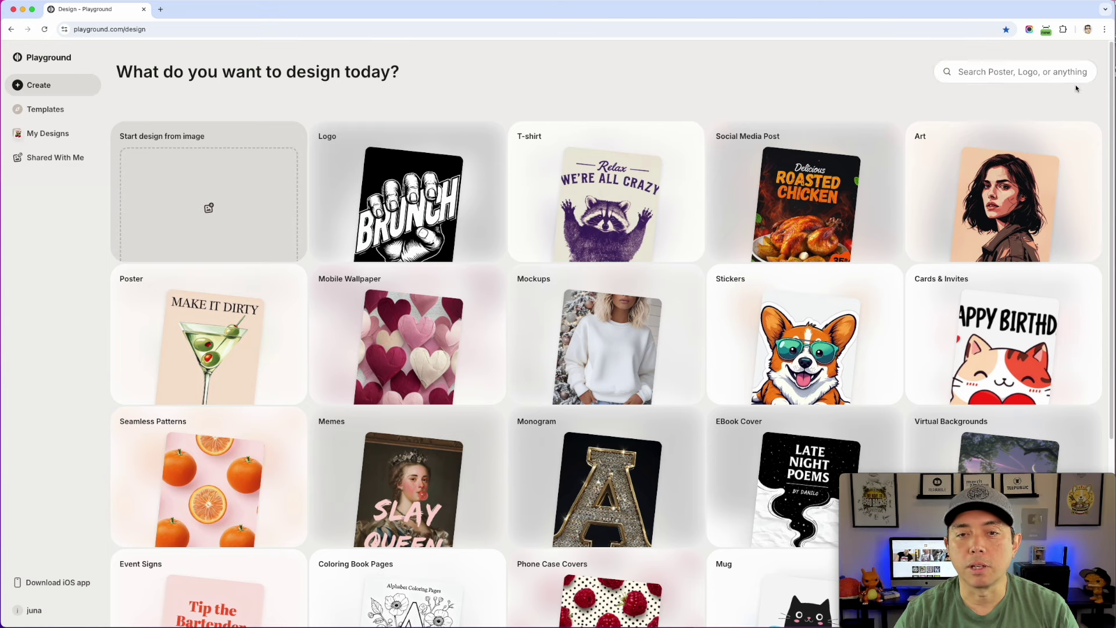
Browse the available design categories, from Logo and T-shirt through to Hats and Spotify Album Cover
scroll(515, 189, down, 1)
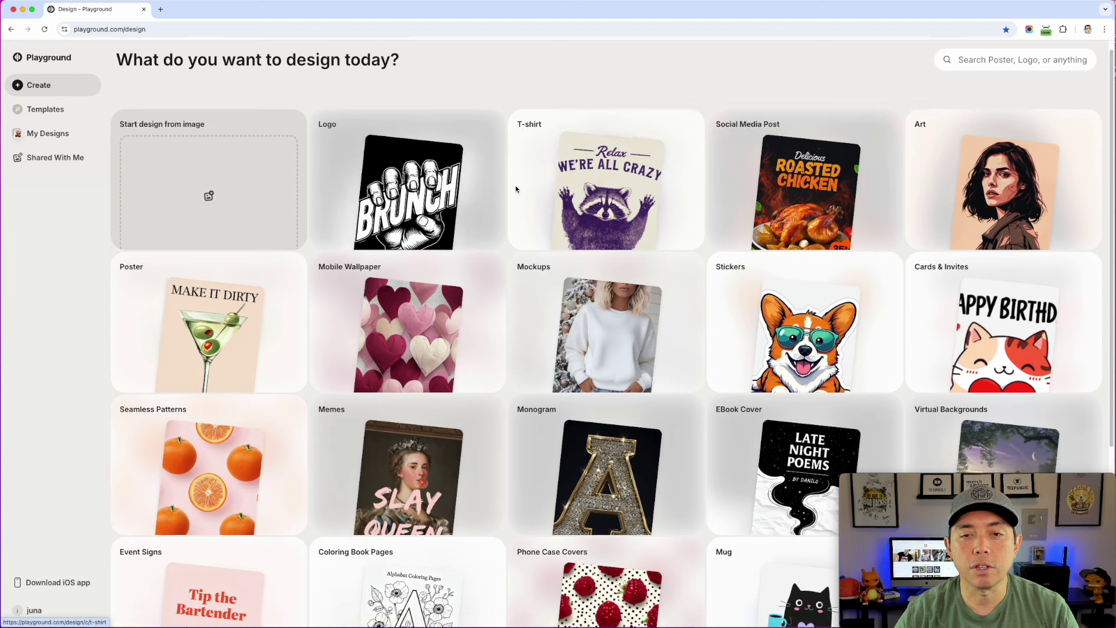
scroll(515, 189, down, 2)
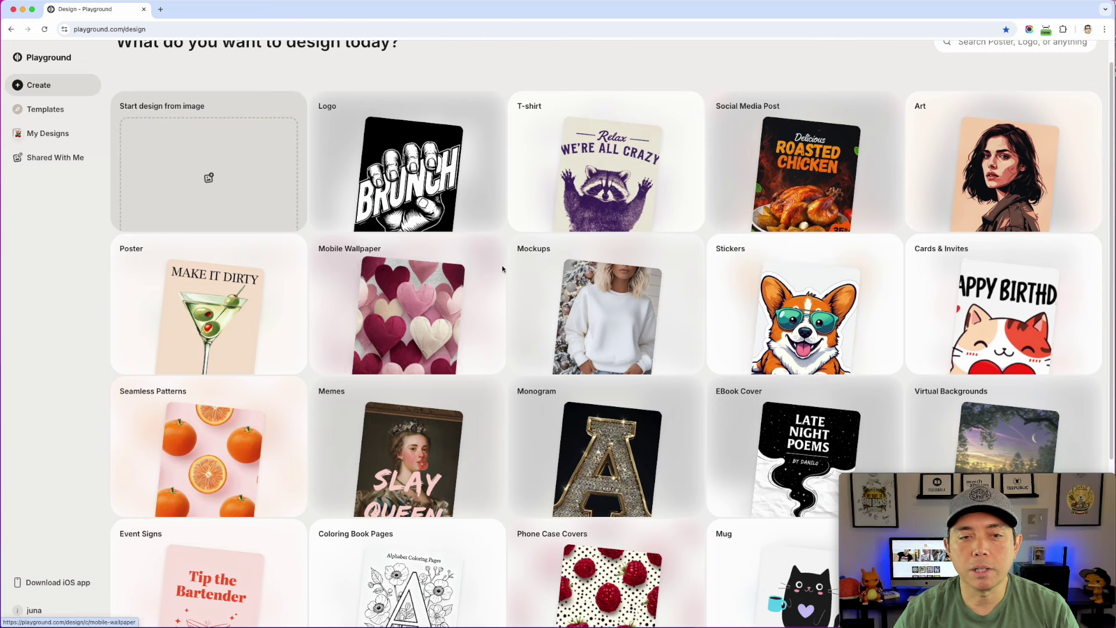
scroll(509, 271, down, 1)
scroll(509, 271, down, 5)
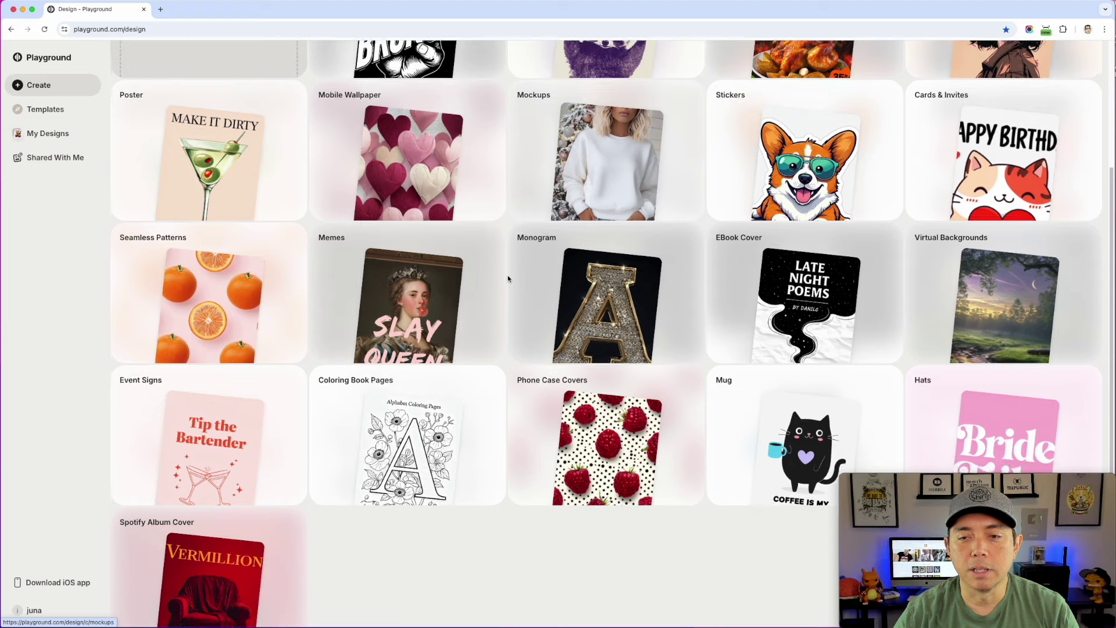
scroll(508, 277, down, 1)
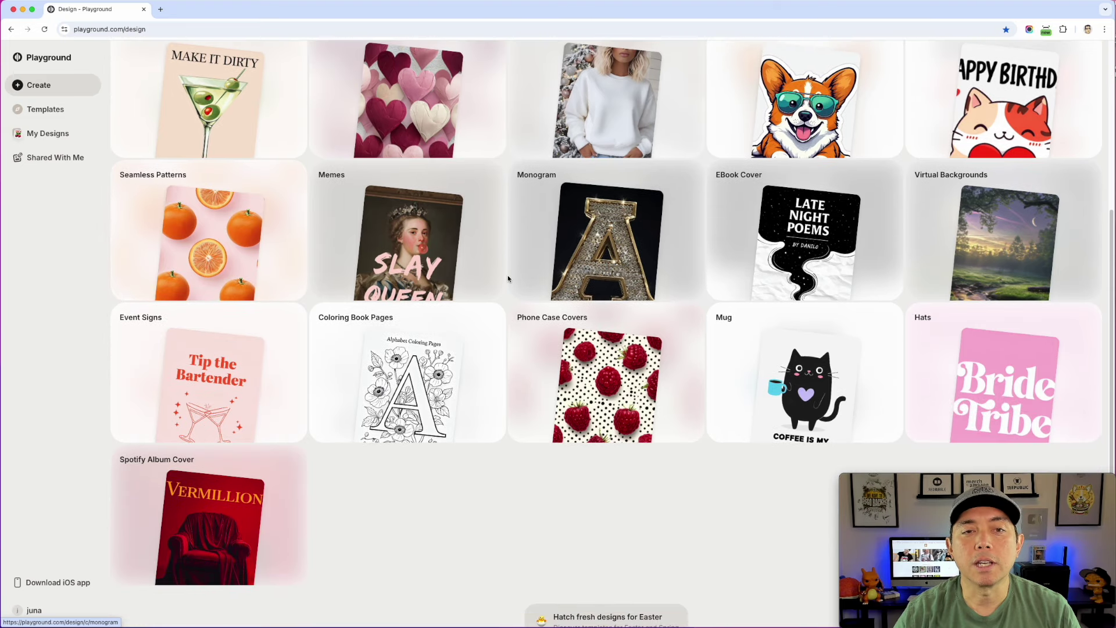
scroll(507, 278, up, 8)
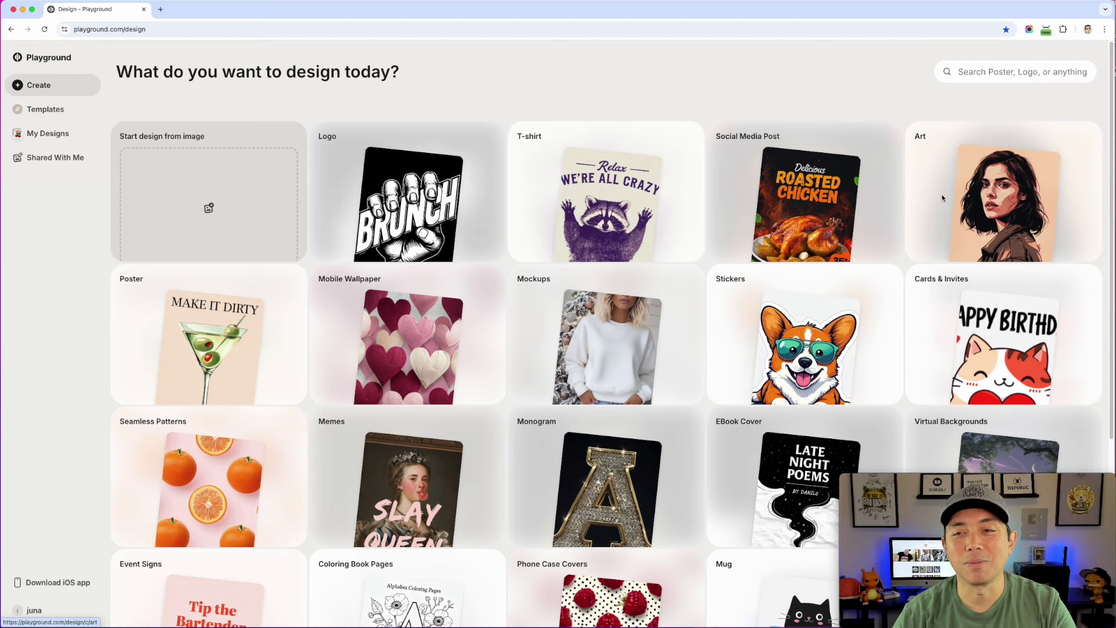
scroll(386, 442, down, 4)
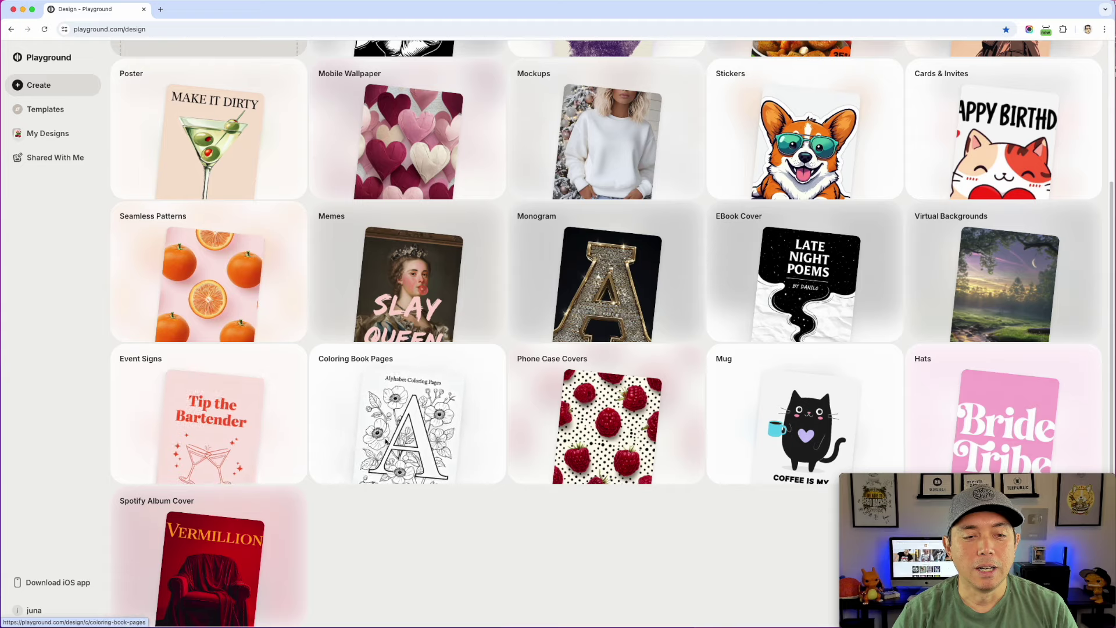
scroll(386, 442, down, 2)
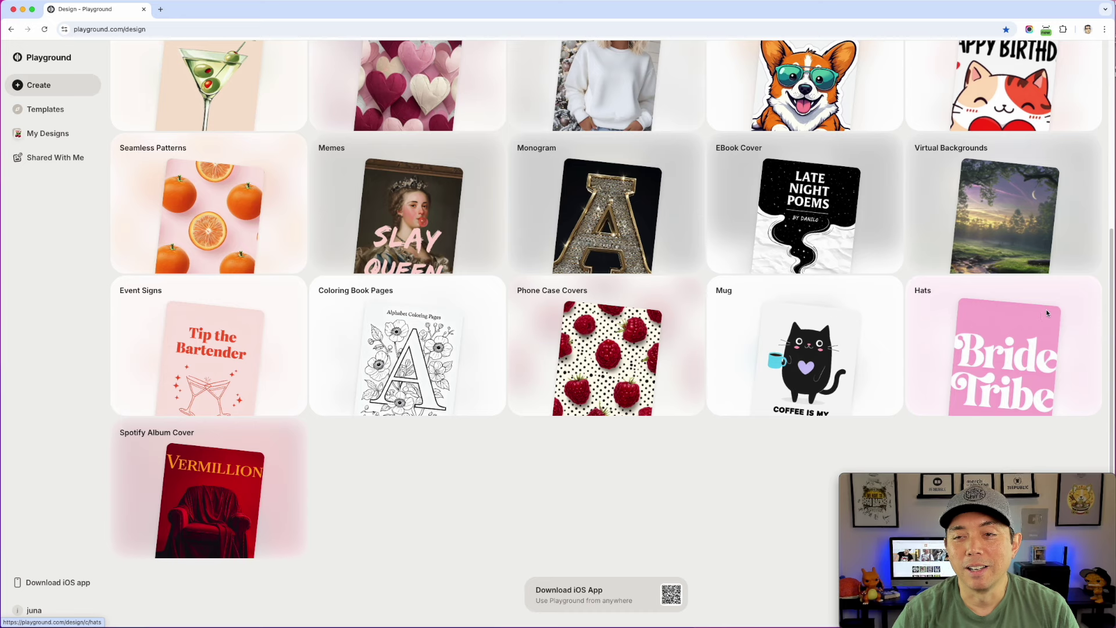
scroll(813, 346, up, 3)
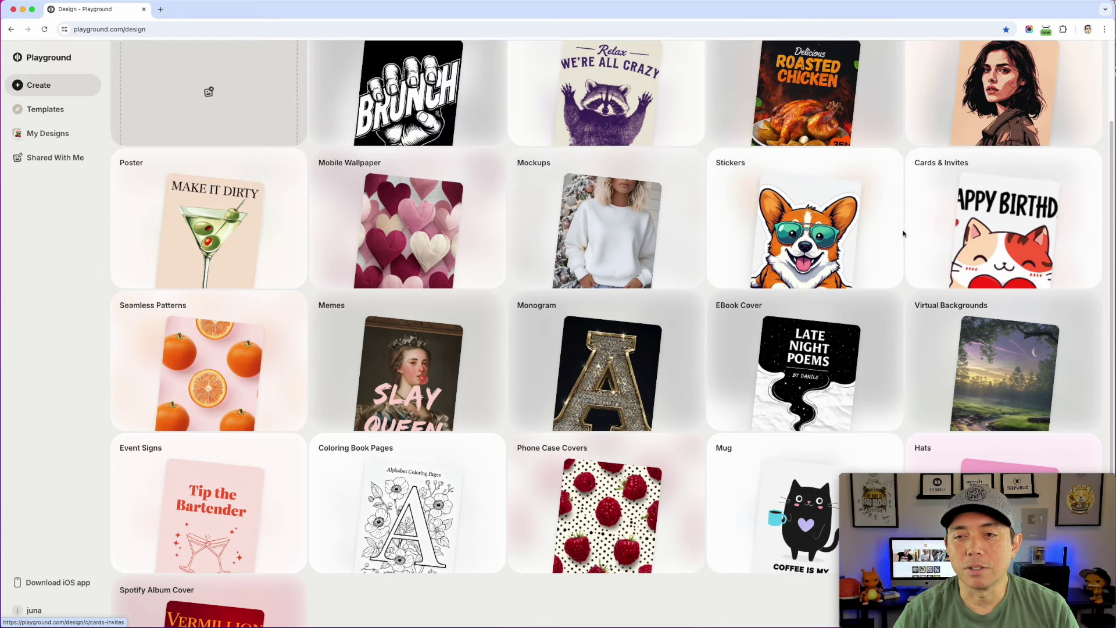
scroll(854, 285, up, 2)
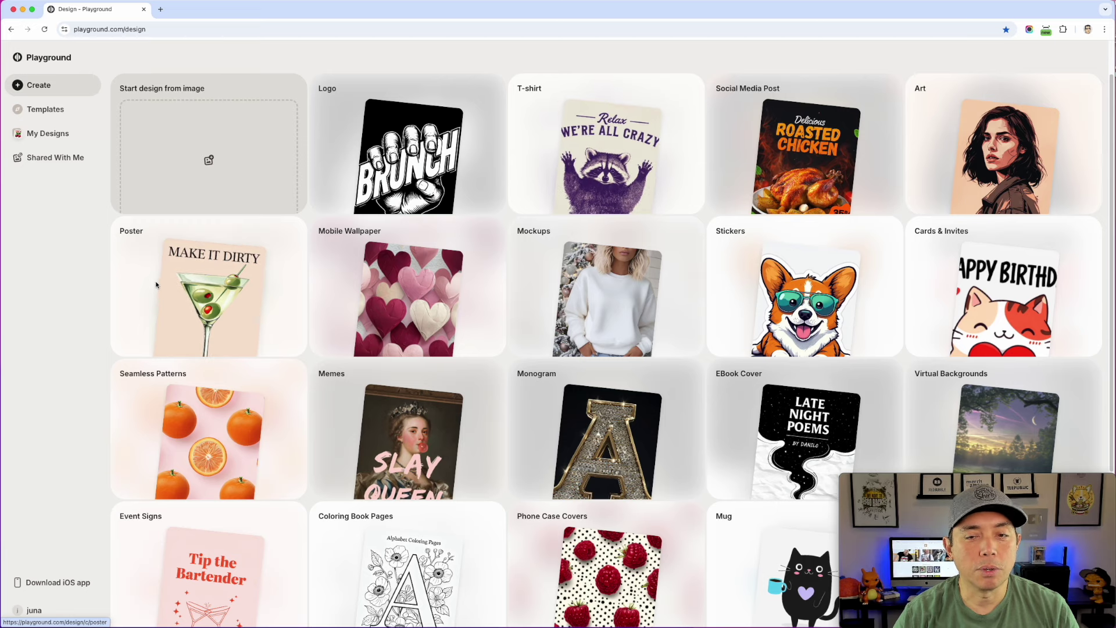
scroll(824, 285, down, 2)
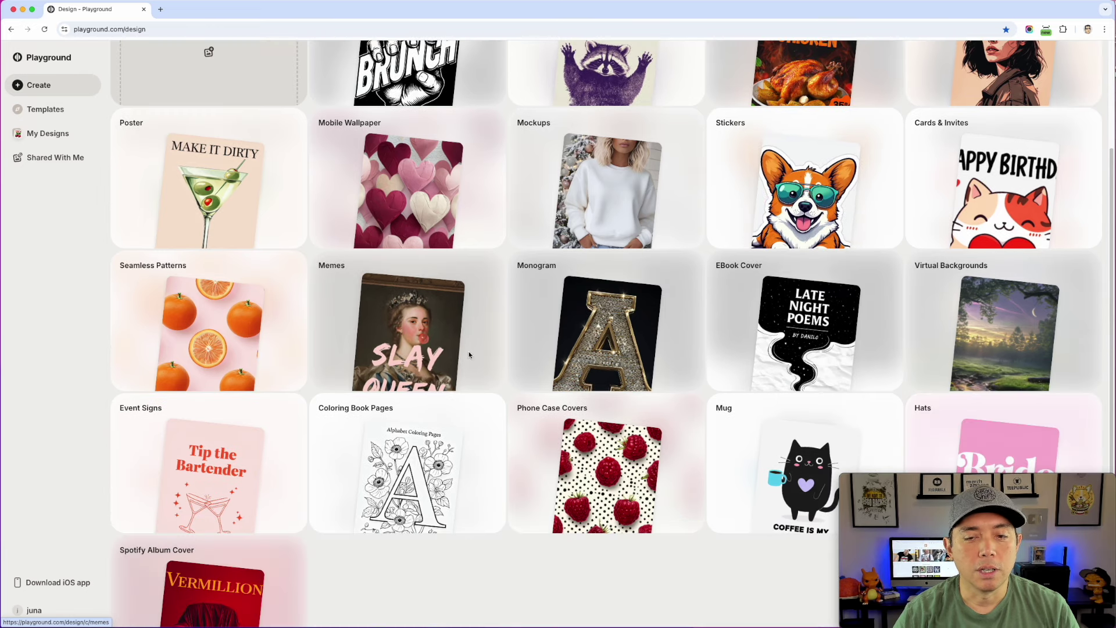
scroll(412, 343, down, 2)
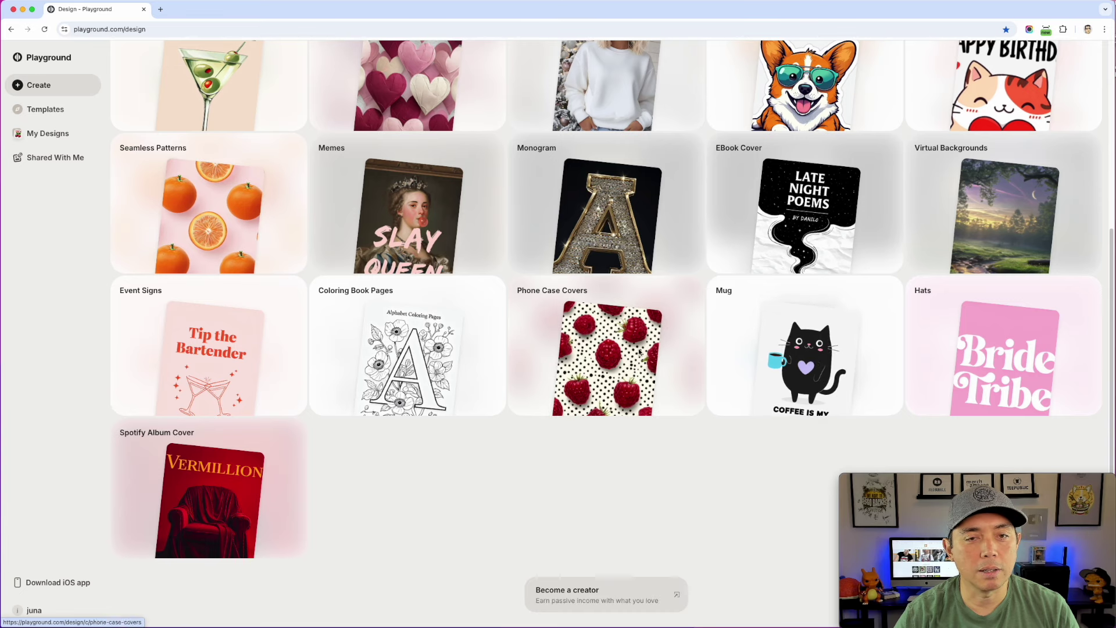
scroll(722, 401, up, 5)
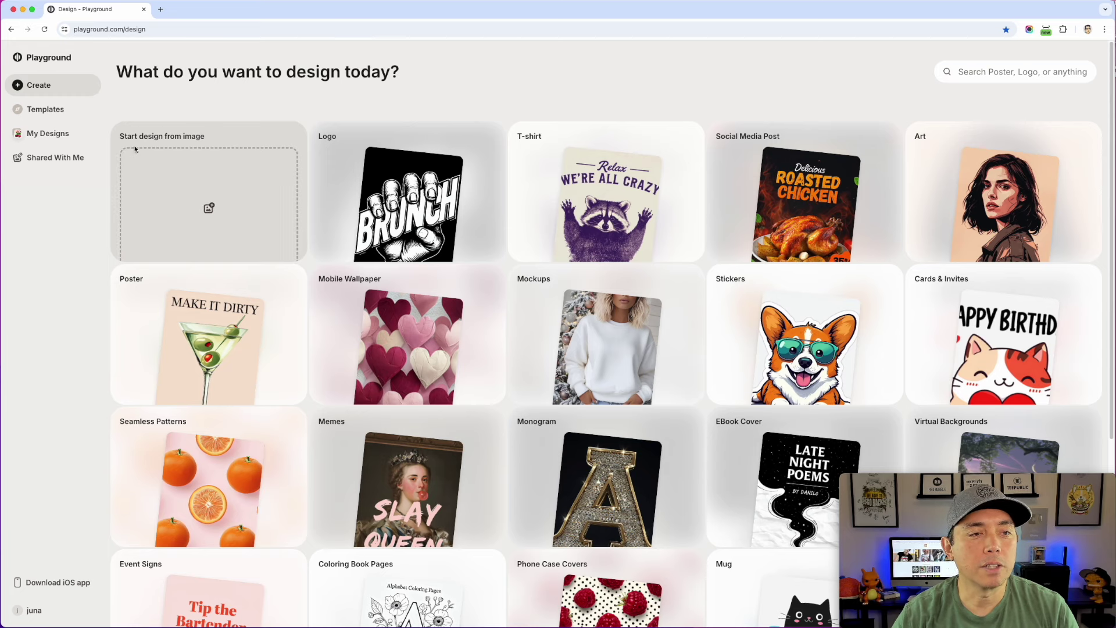
Create a design from an uploaded picture of a corgi eating ramen and preview the second generated variation
click(208, 208)
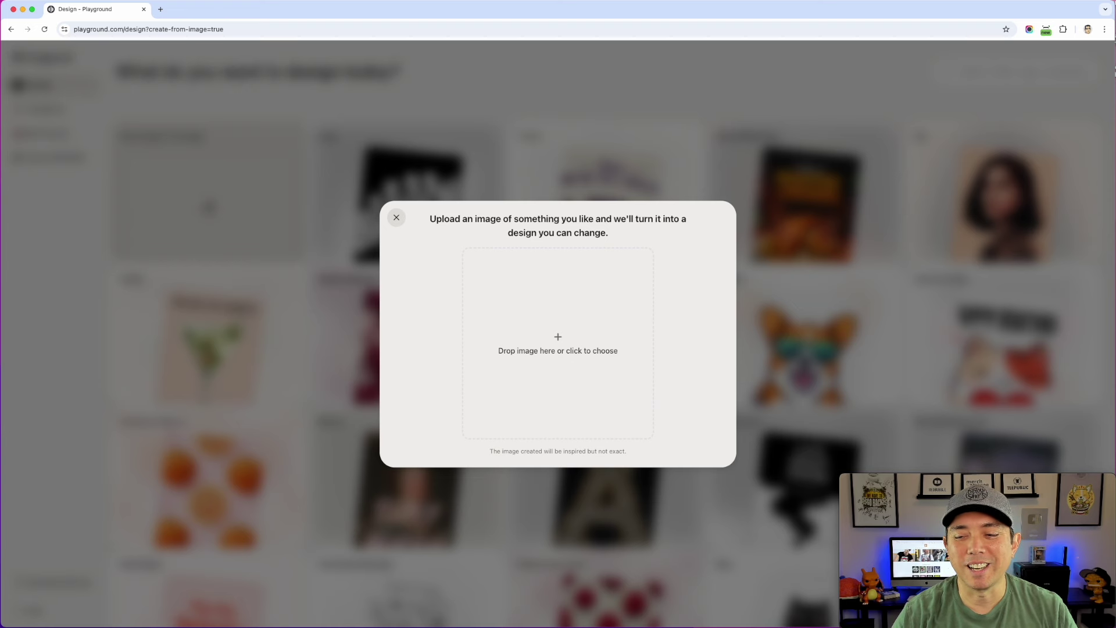
drag(739, 341, 613, 319)
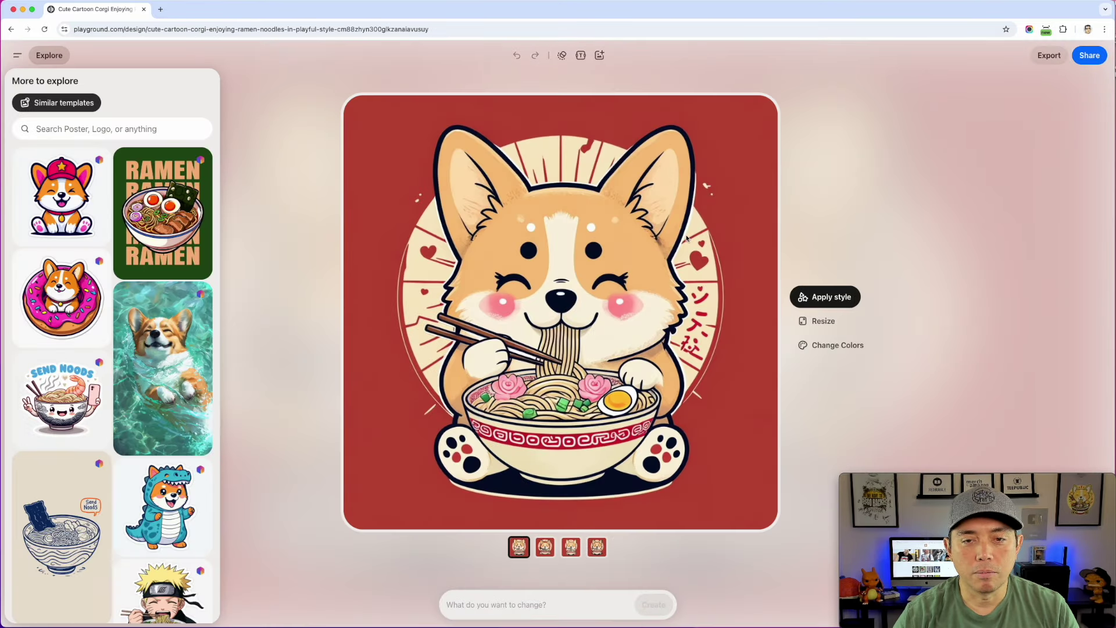
click(545, 546)
click(519, 546)
Browse the similar templates suggested for the corgi ramen design
click(46, 56)
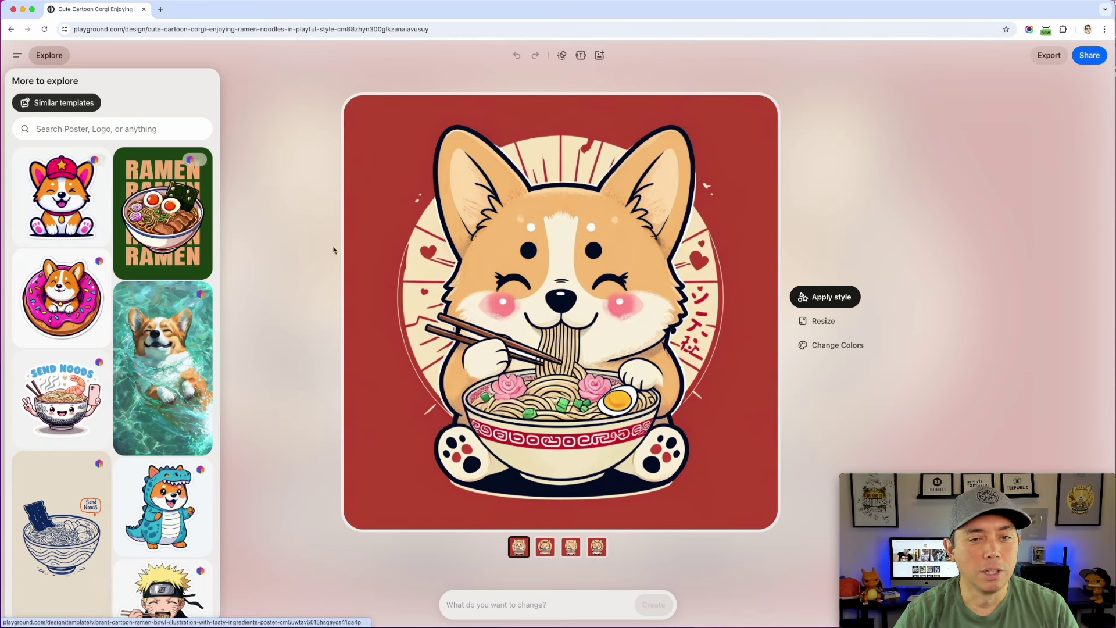
scroll(80, 230, down, 5)
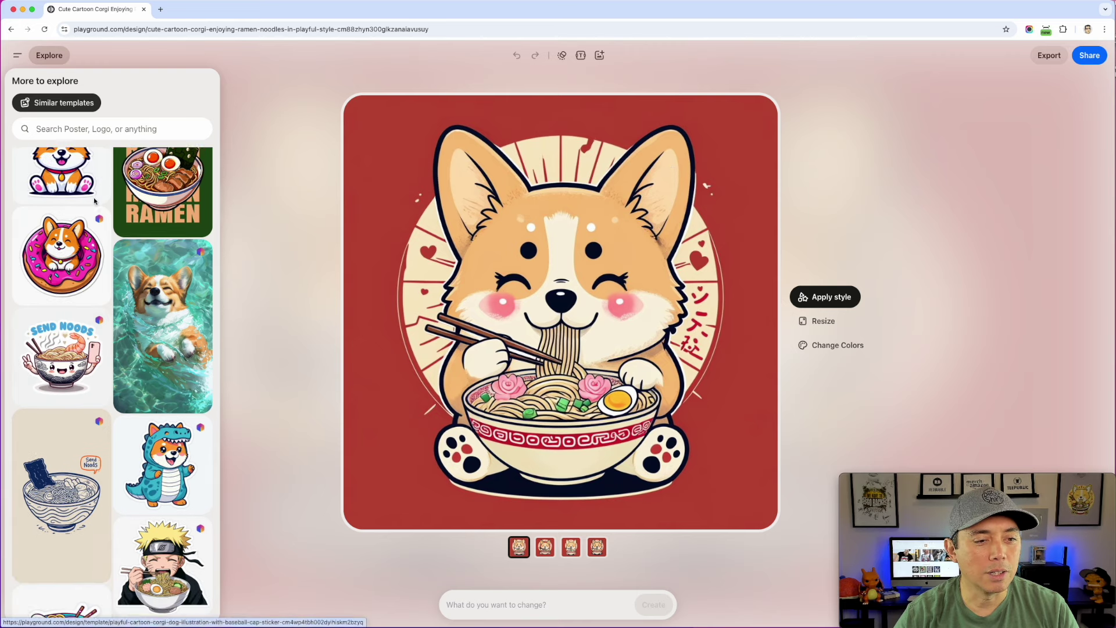
scroll(81, 231, down, 2)
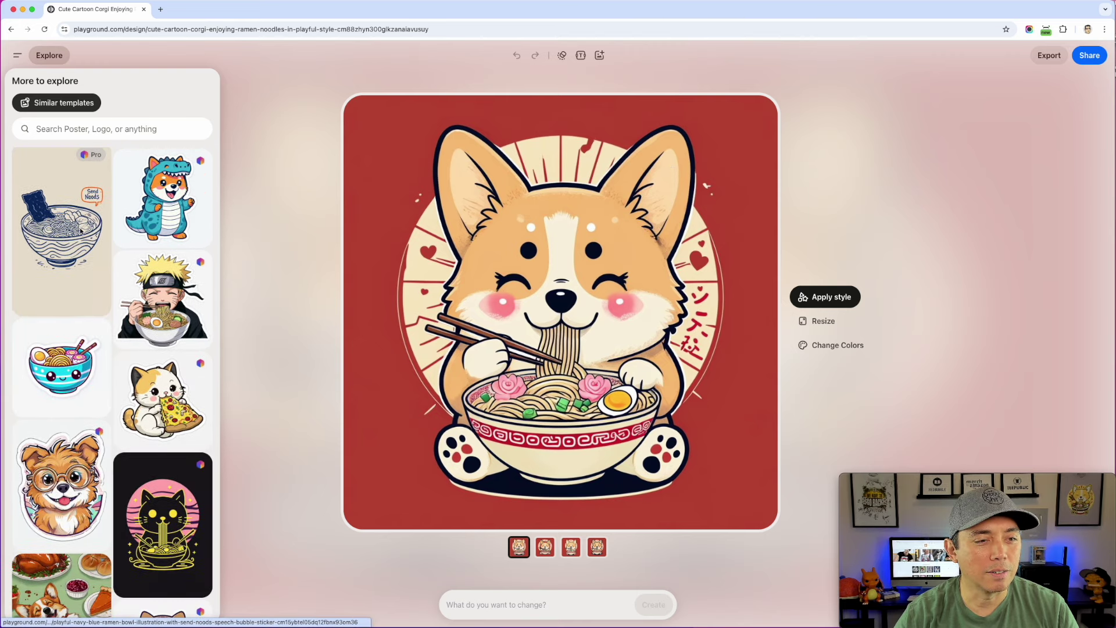
scroll(88, 324, down, 8)
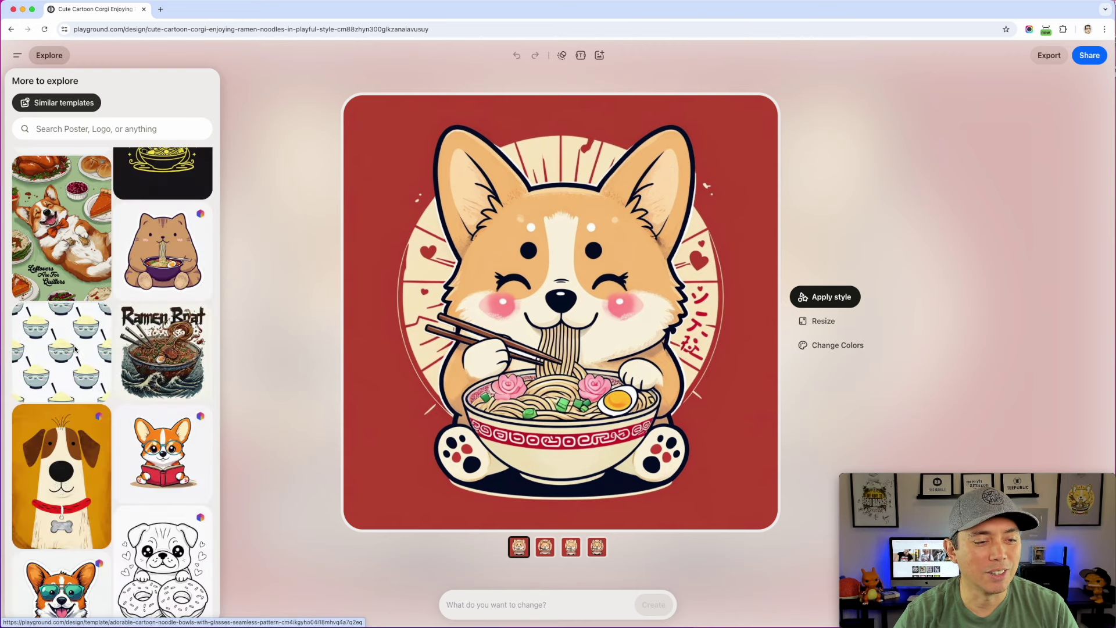
scroll(88, 325, down, 3)
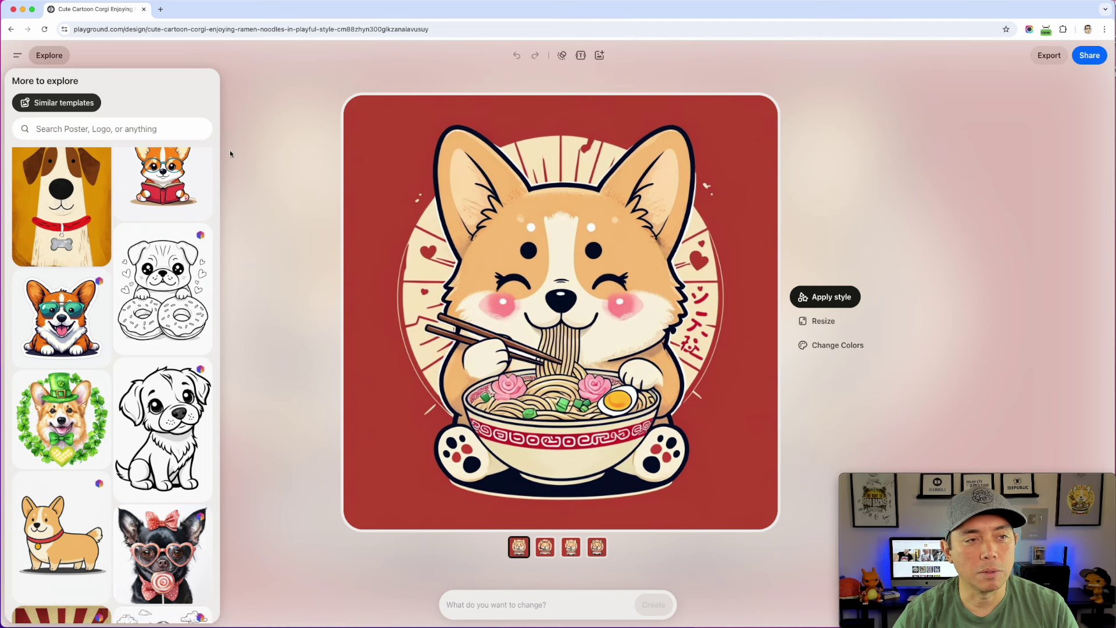
Compare the generated corgi variations and select the first one
click(544, 549)
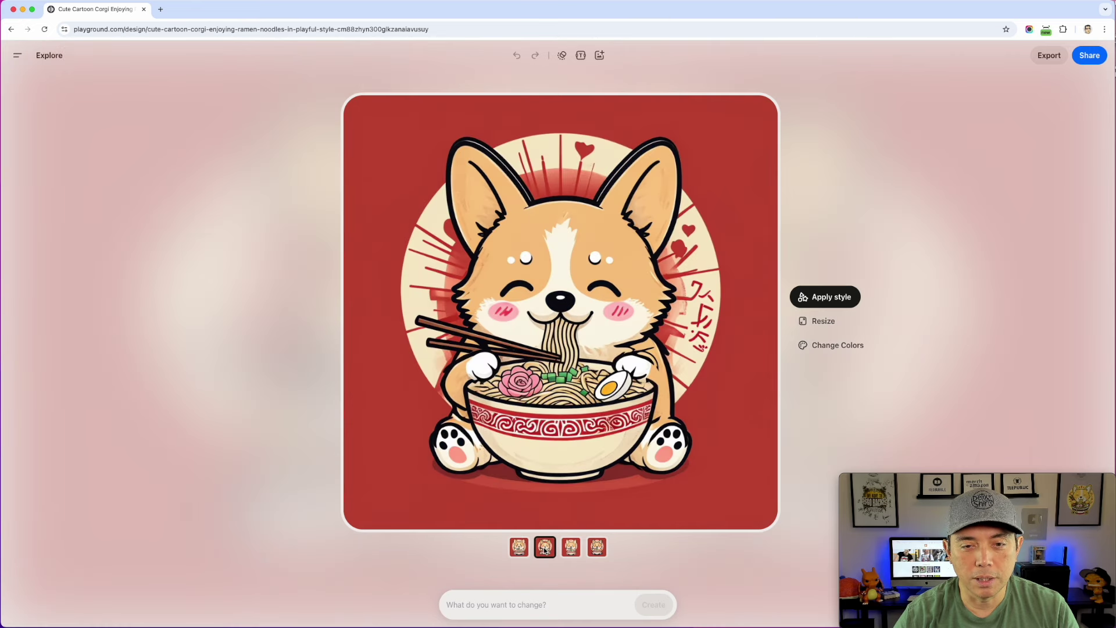
click(570, 550)
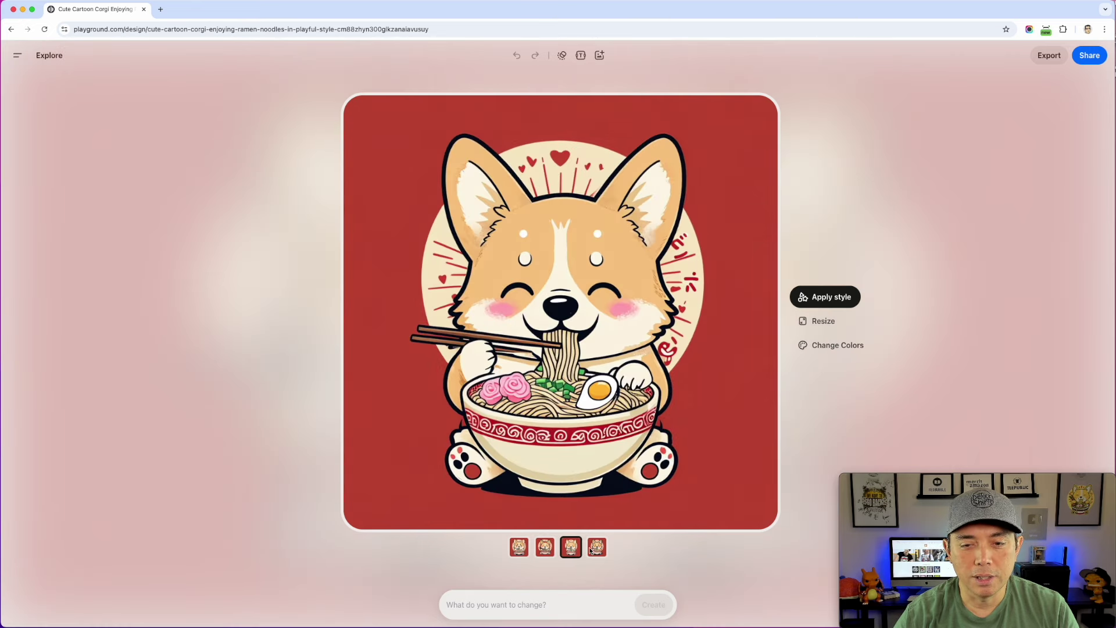
click(595, 550)
click(518, 550)
click(545, 549)
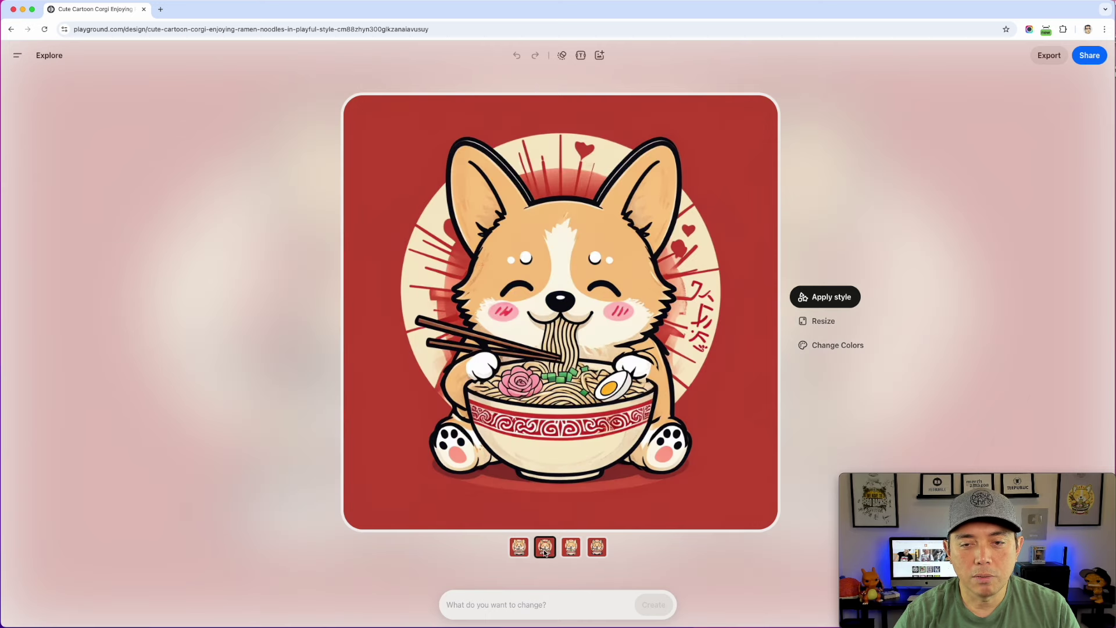
click(569, 550)
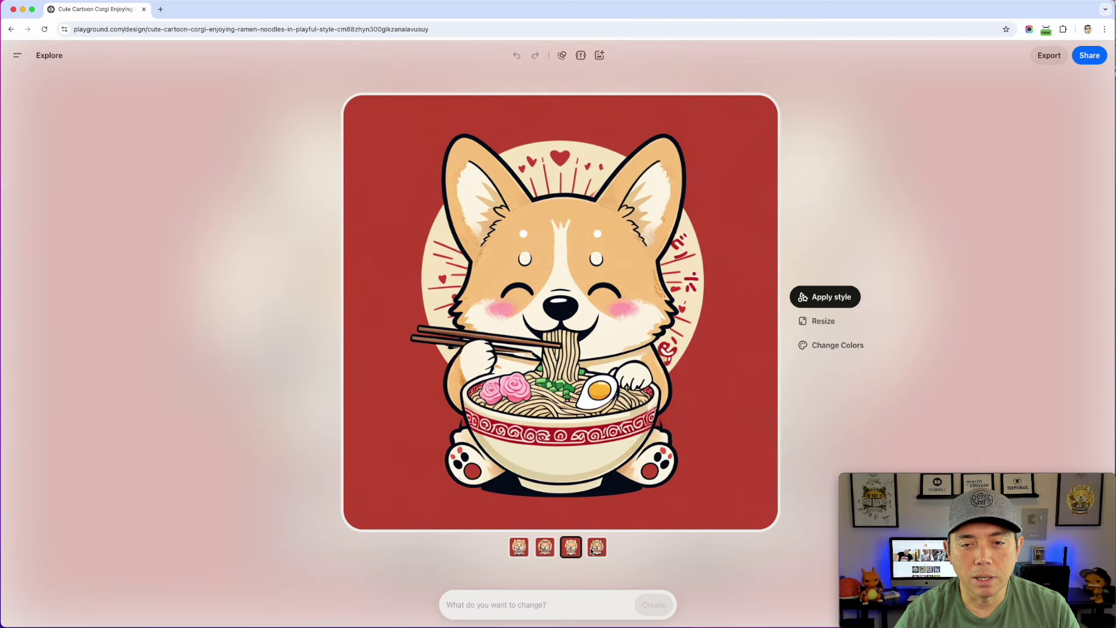
click(520, 548)
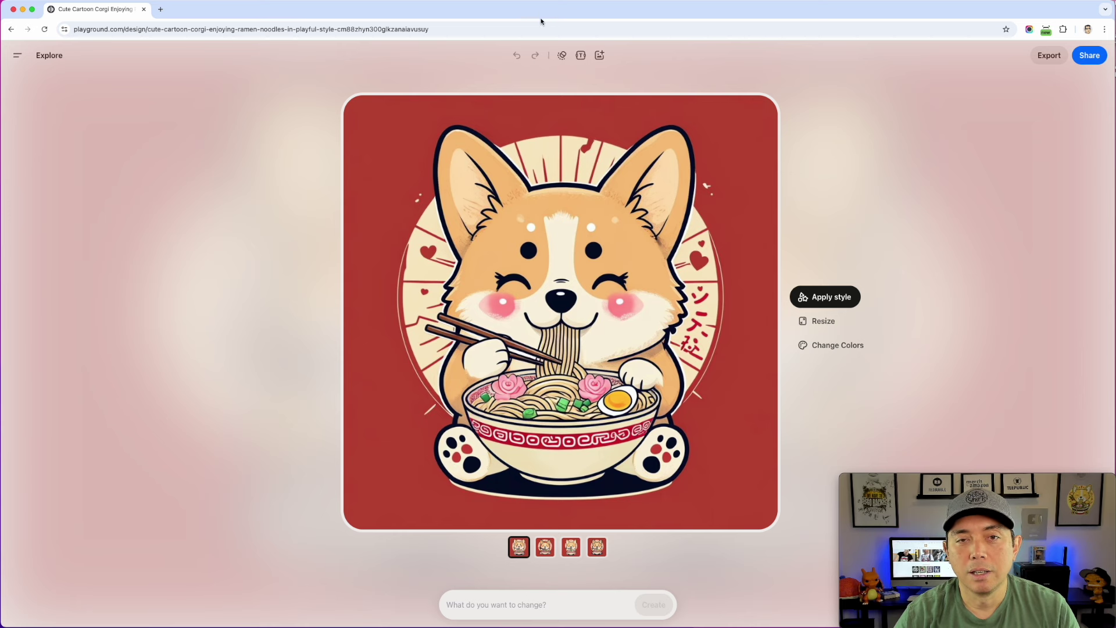
Erase the small stray marks on the red background beside the corgi's two ears
click(562, 55)
drag(410, 192, 424, 203)
drag(700, 183, 721, 201)
click(921, 380)
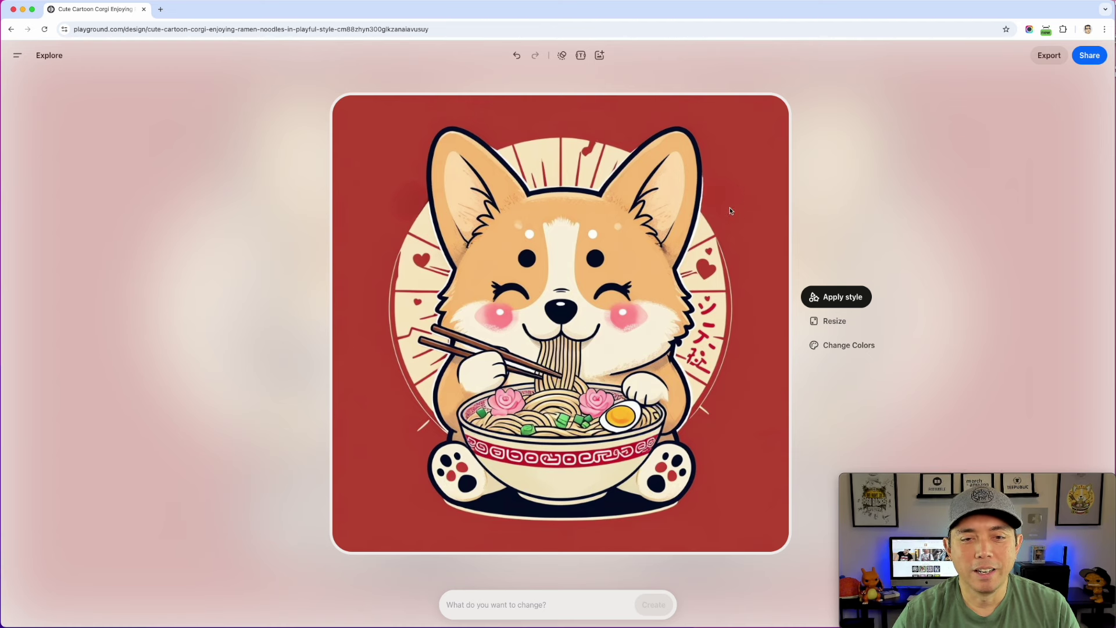
Add the text "Corgi" to the design and move it above the corgi's head, centred between the ears
click(580, 56)
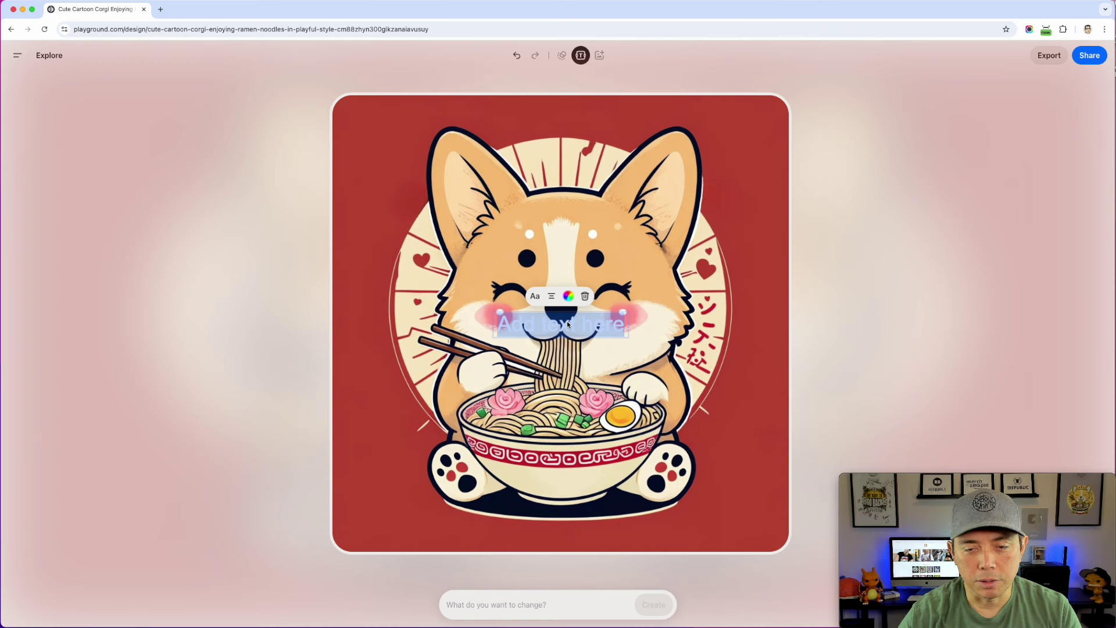
text(Corgi)
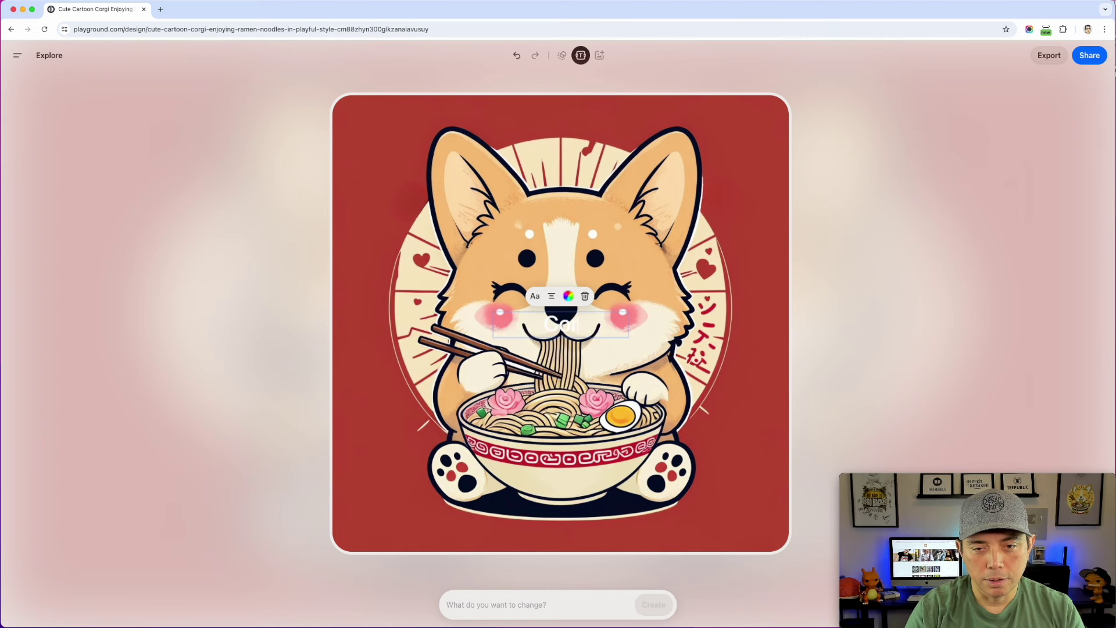
right_click(824, 313)
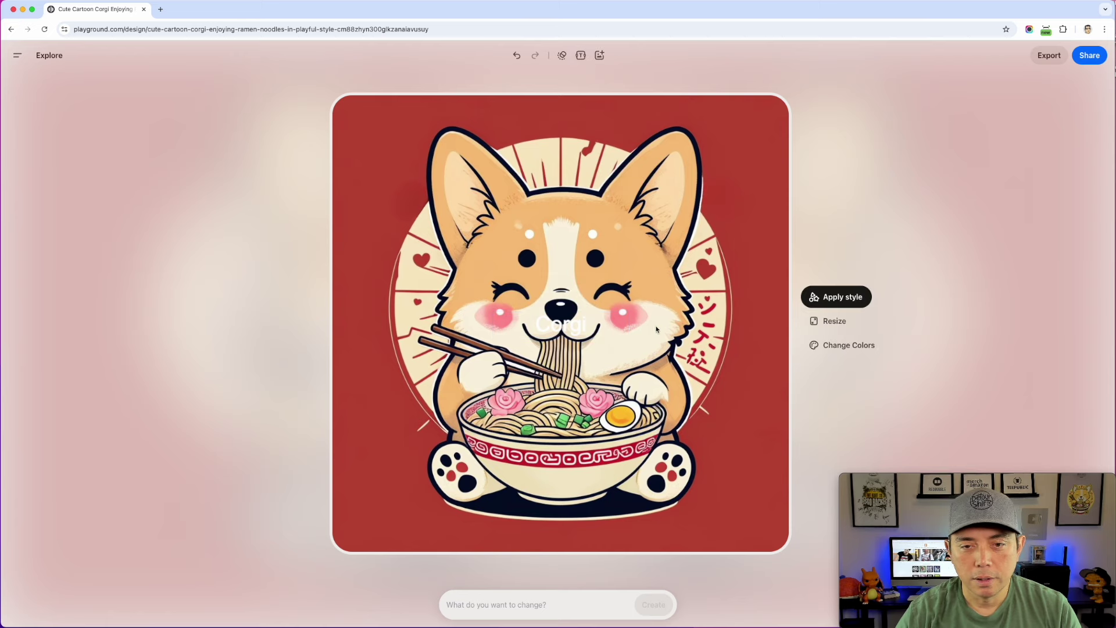
click(586, 324)
drag(586, 325, 597, 125)
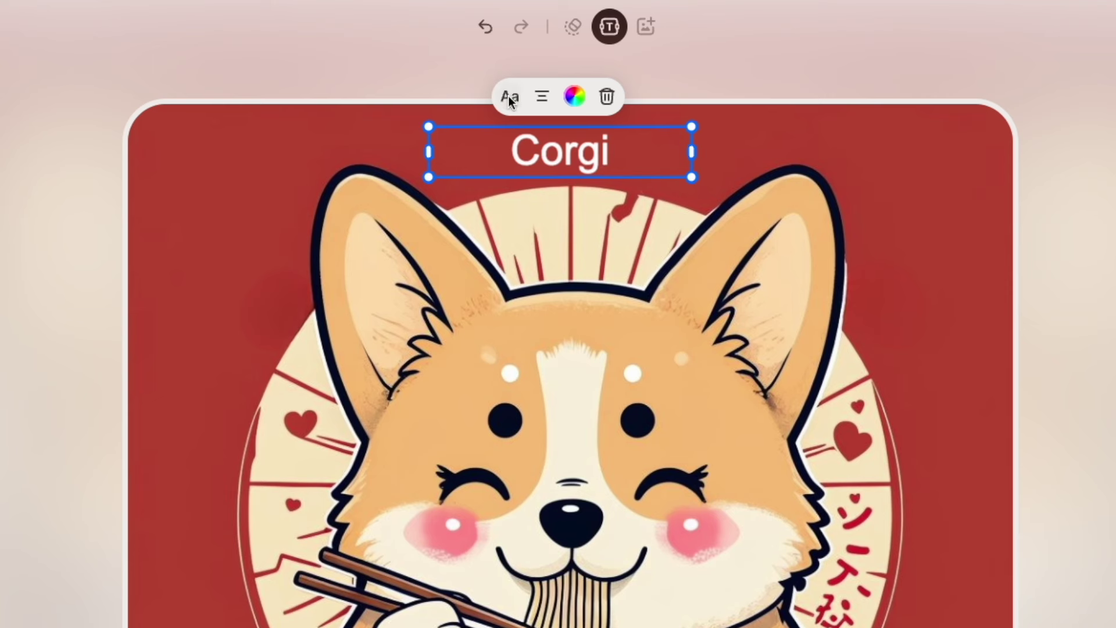
Look over the font styles for the "Corgi" text and delete the text from the design
click(509, 99)
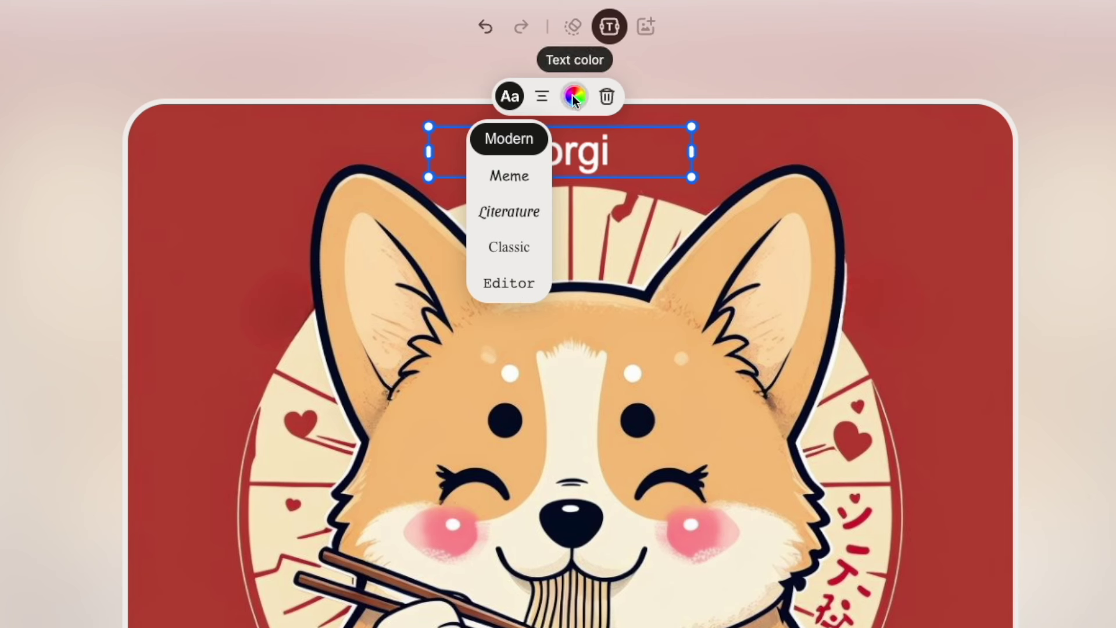
click(720, 127)
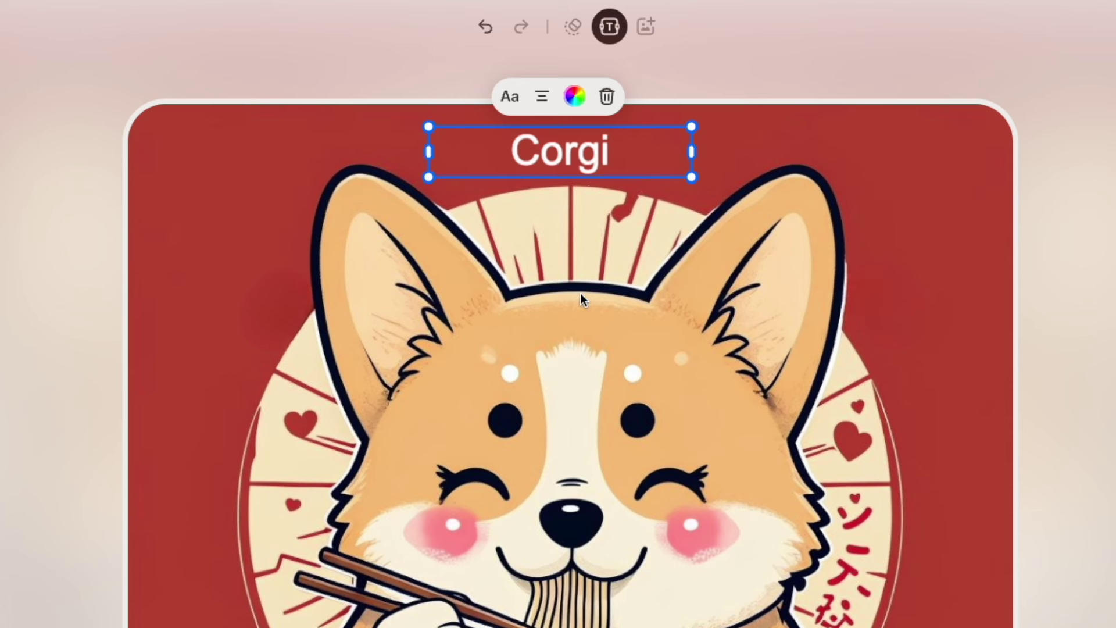
click(607, 98)
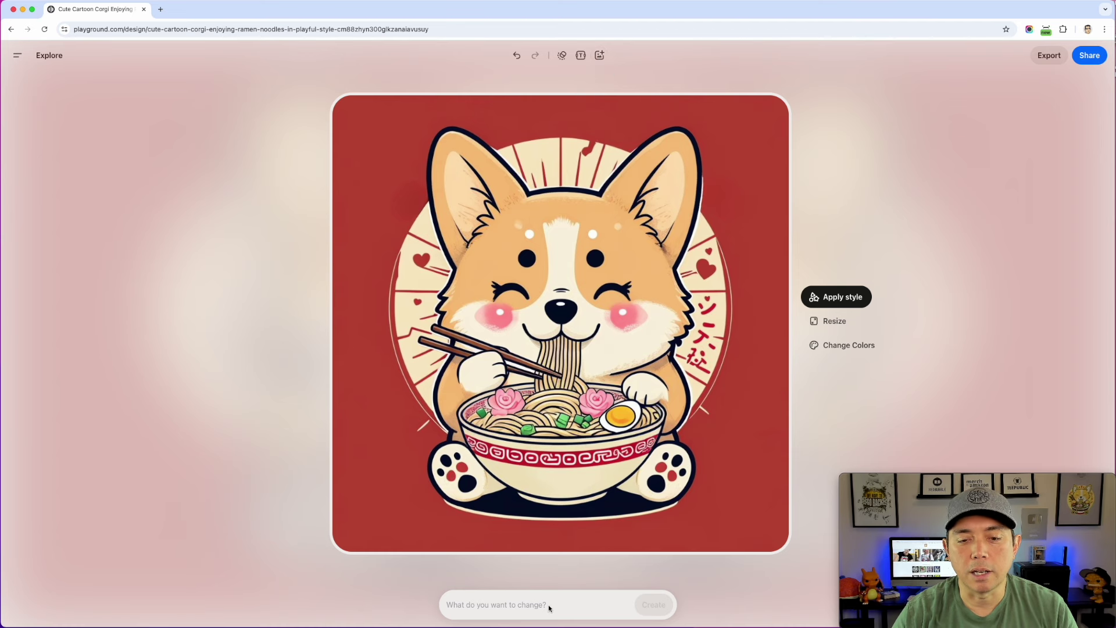
Generate an edited version of the corgi design with the prompt "Remove Japanese text"
click(490, 605)
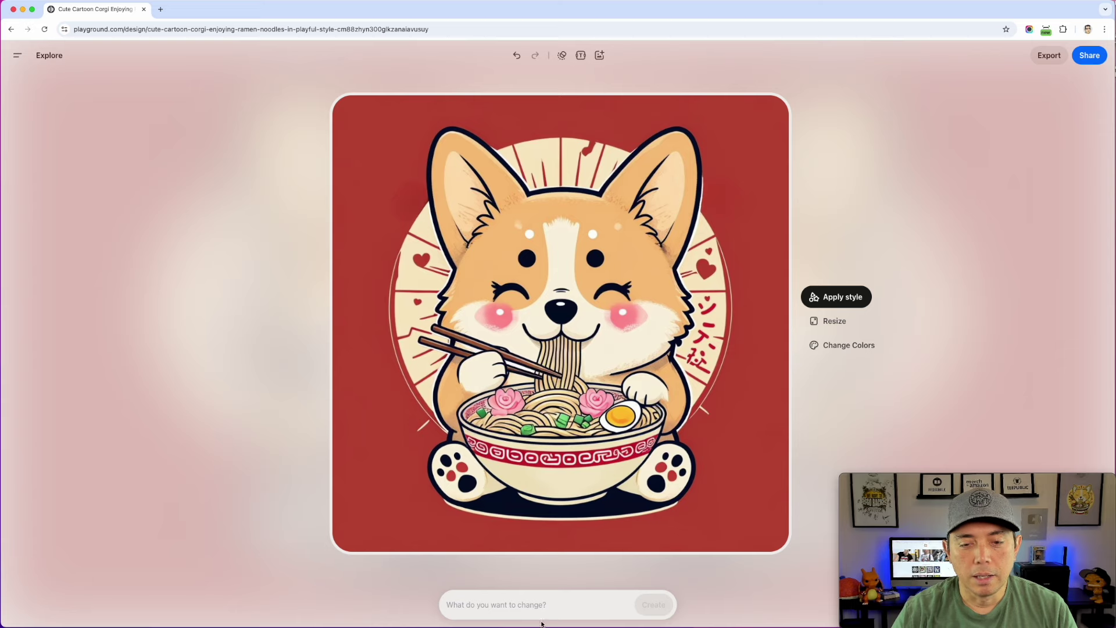
click(501, 605)
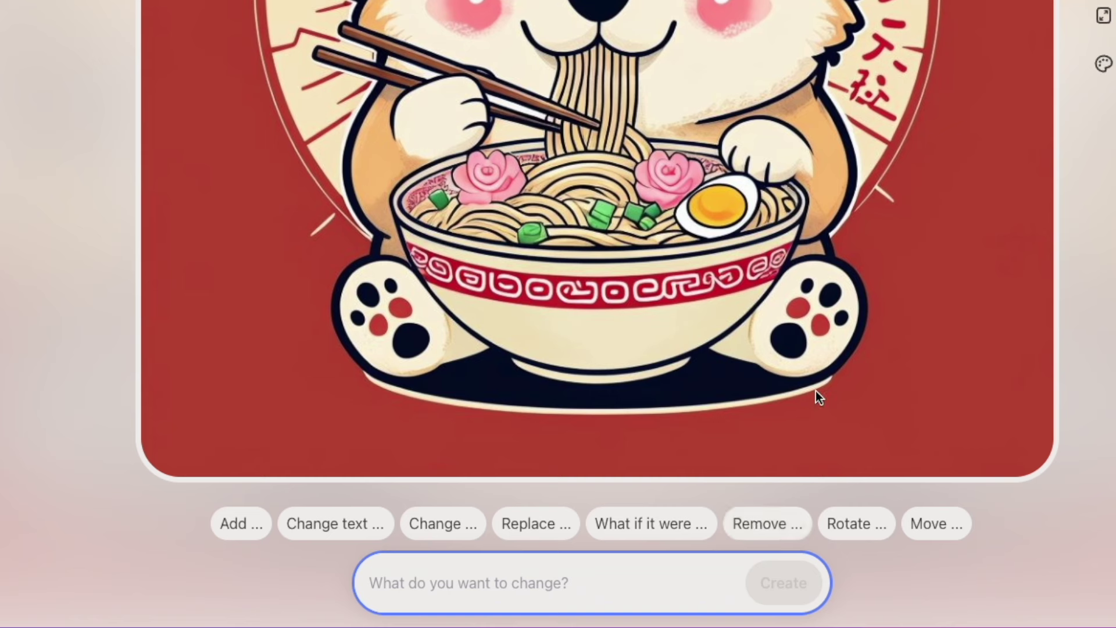
click(777, 525)
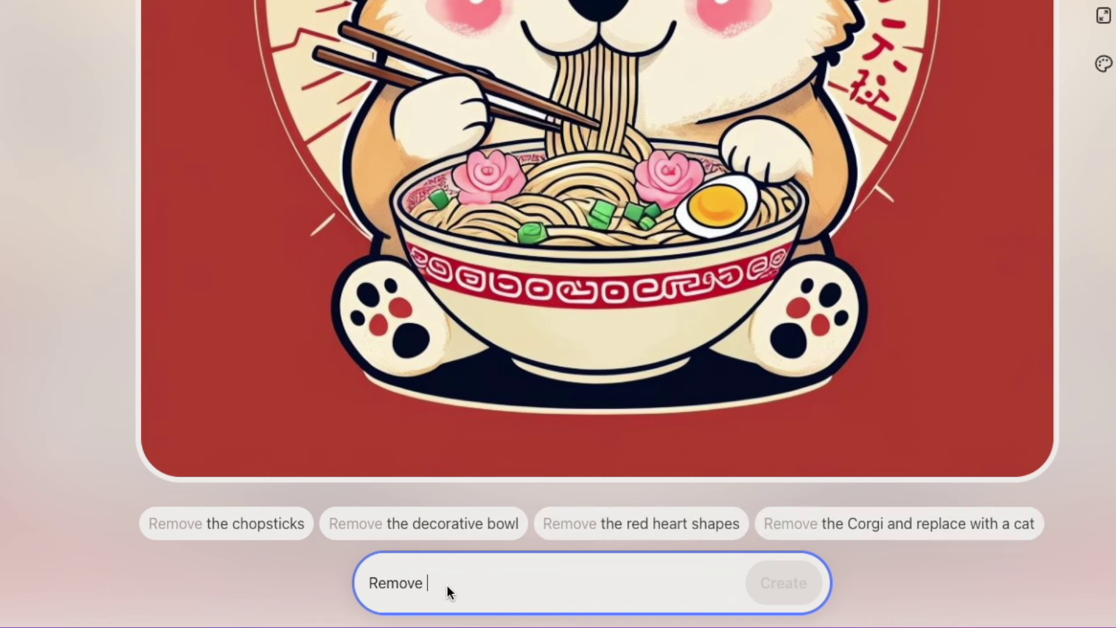
text(jap)
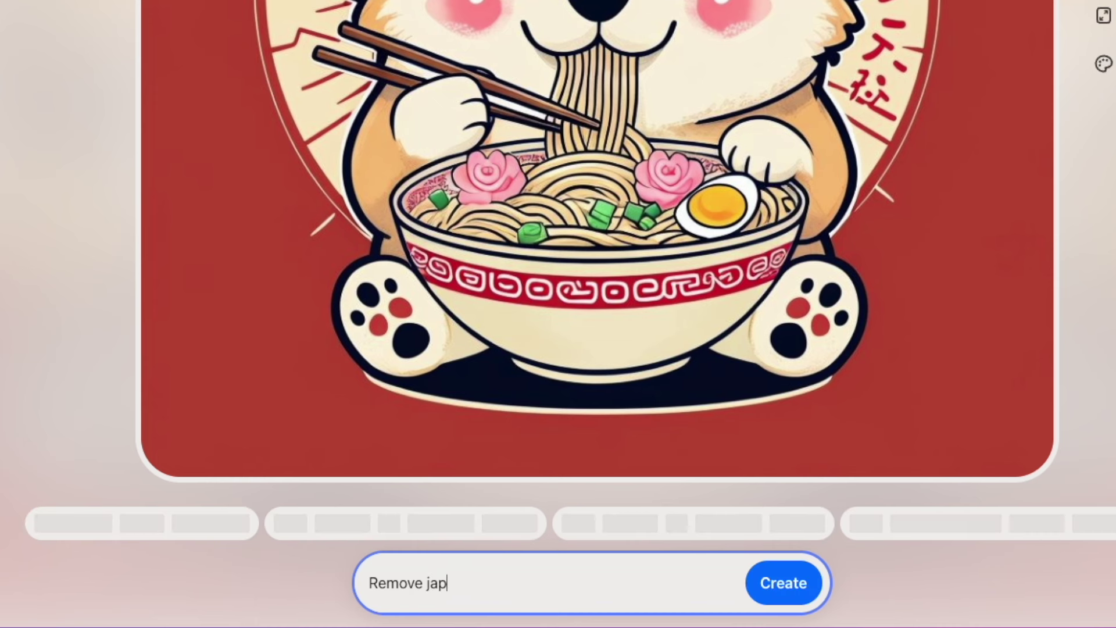
key(BackSpace)
key(BackSpace)
key(BackSpace)
text(Japa)
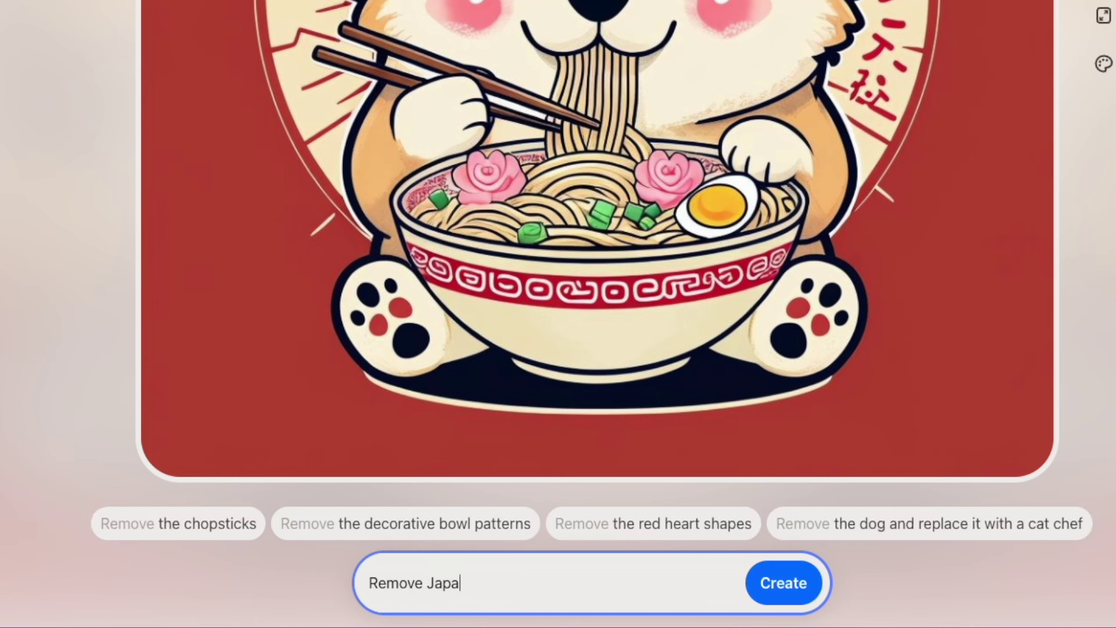
text(nese)
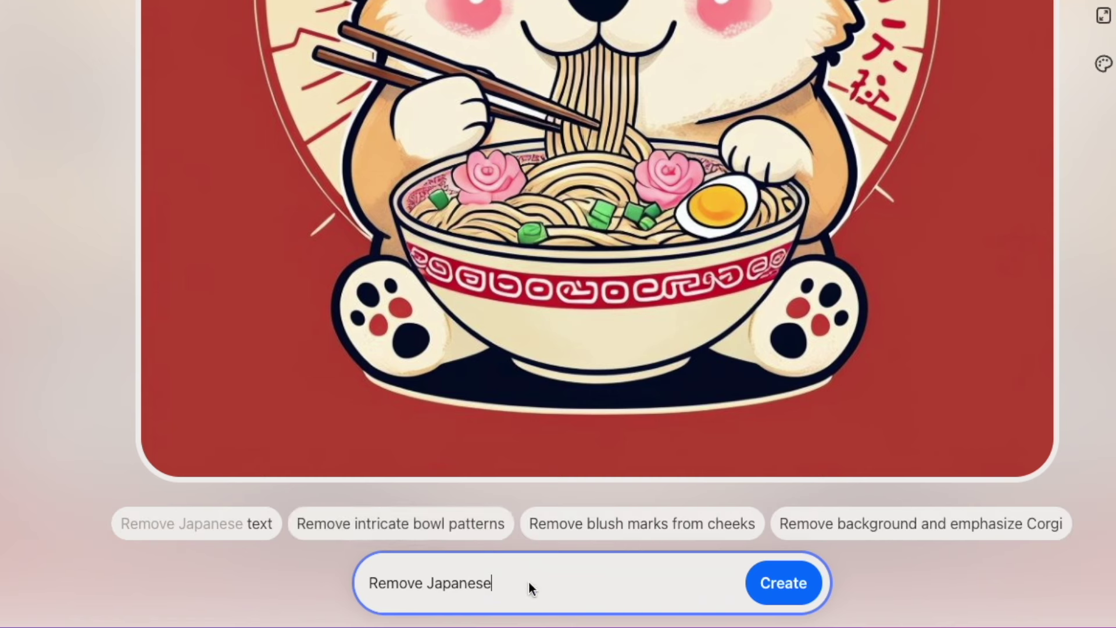
text(text)
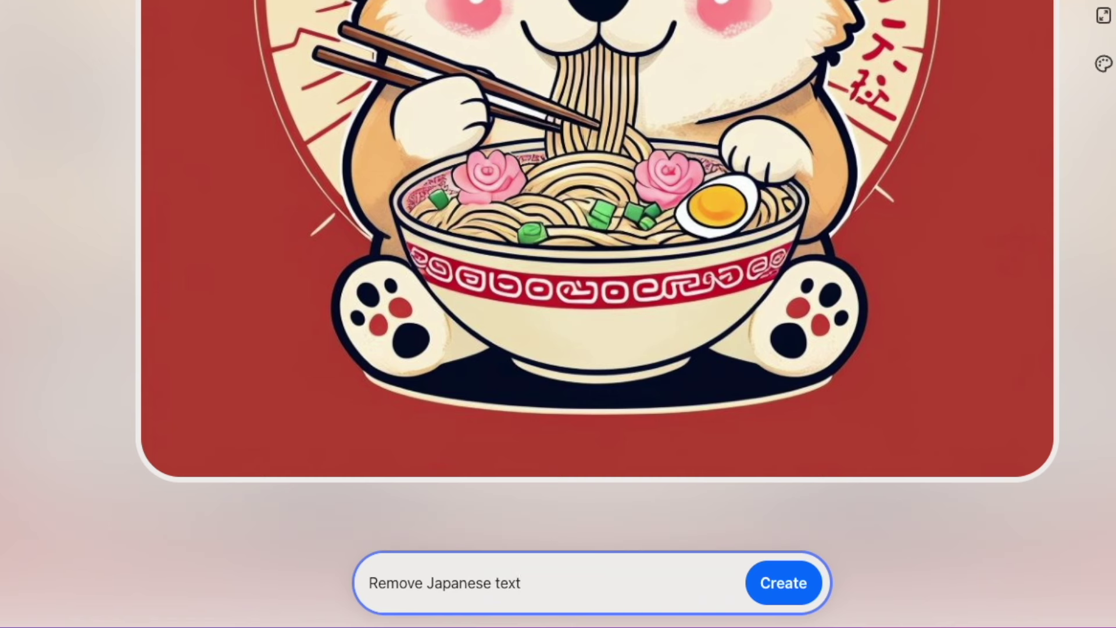
click(784, 583)
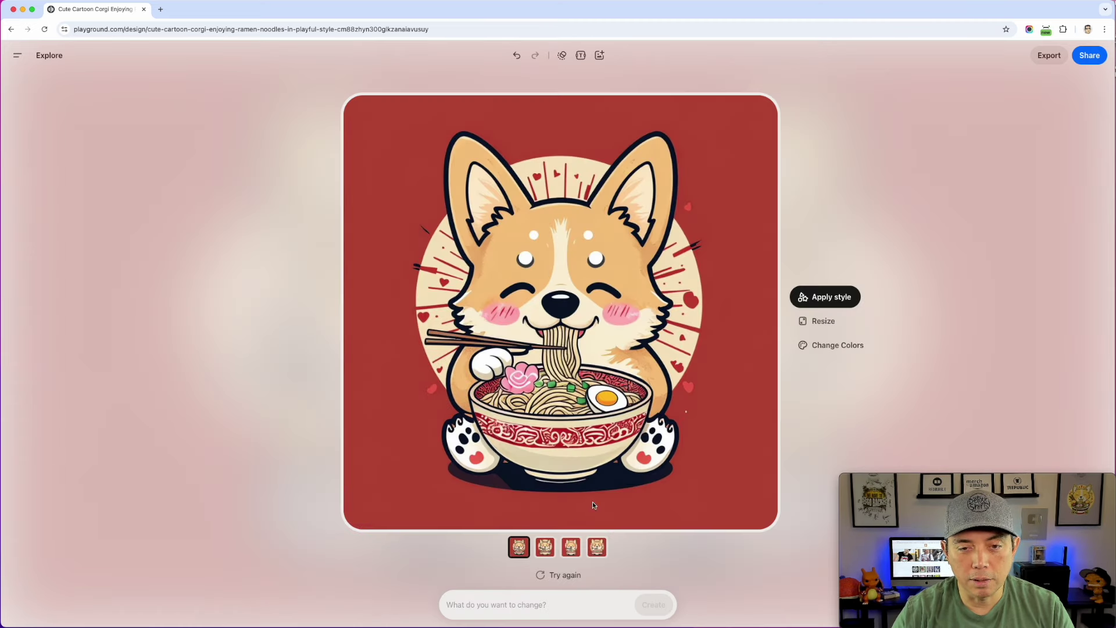
Compare the four corgi variations generated without the Japanese text and return to the first one
click(546, 551)
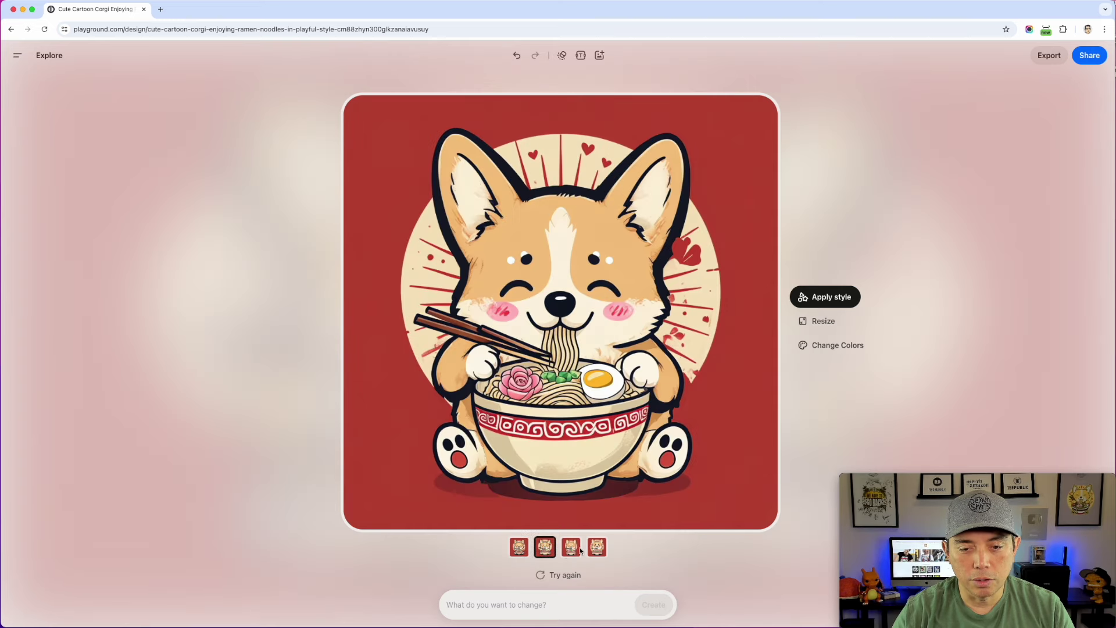
click(571, 551)
click(596, 551)
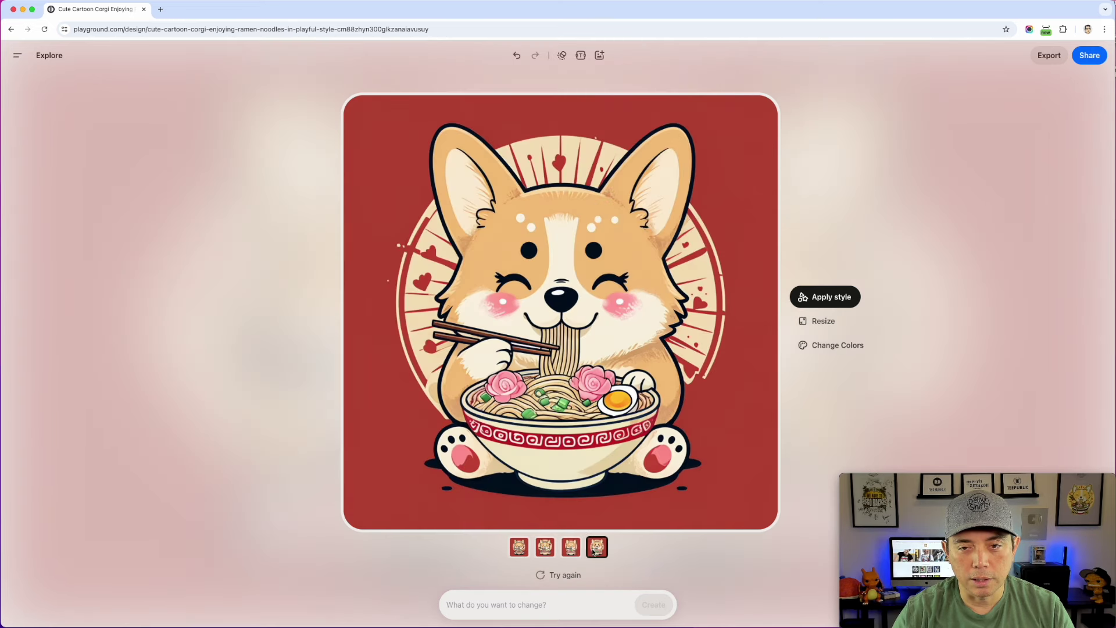
click(519, 548)
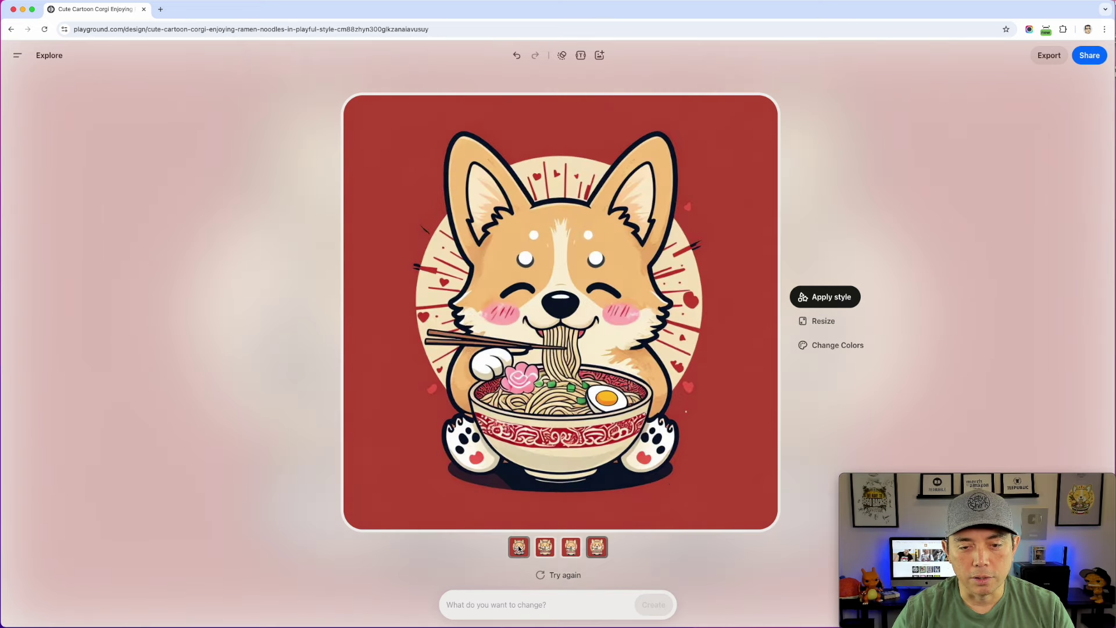
Undo the text-removal edit to view the earlier design, and redo it to restore the new version
click(548, 601)
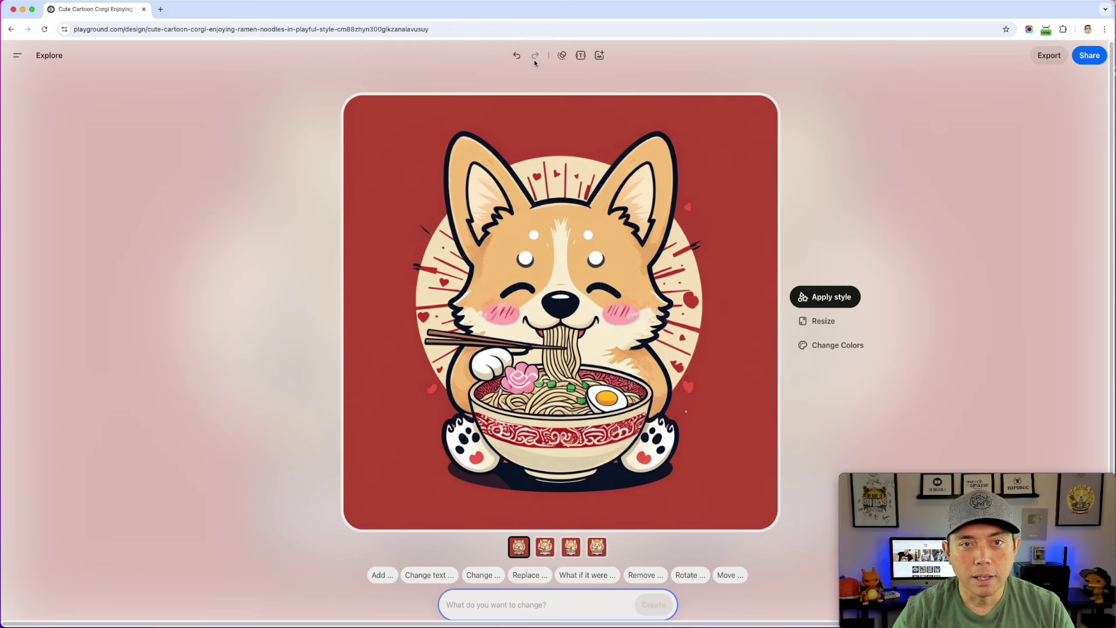
click(518, 57)
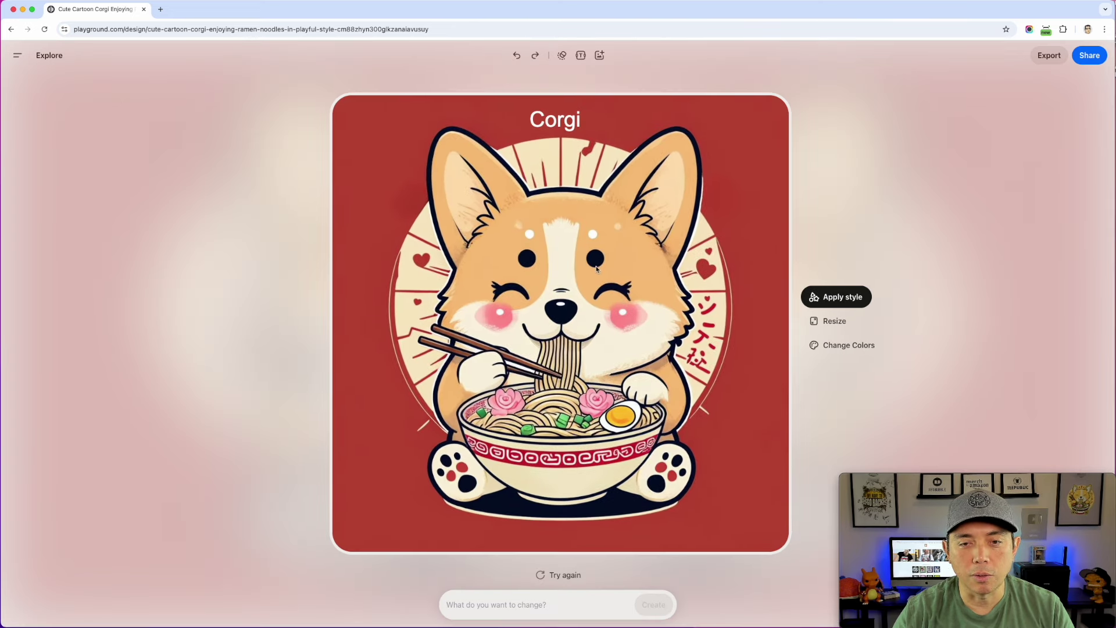
click(534, 55)
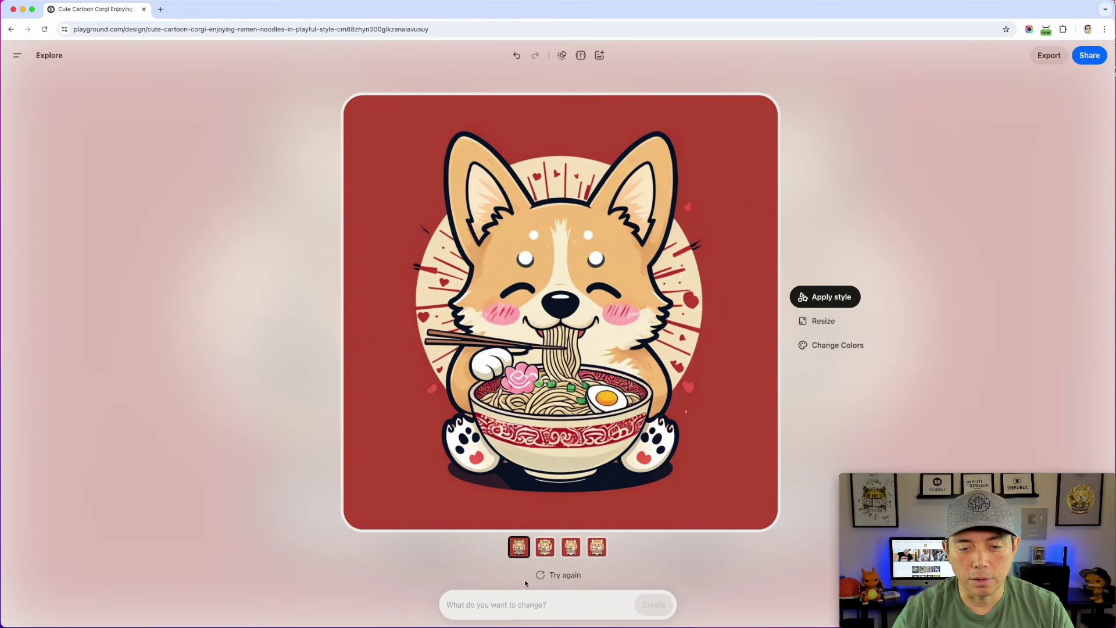
Generate new variations with the prompt "What if it were a black cat instead of a corgi"
click(522, 599)
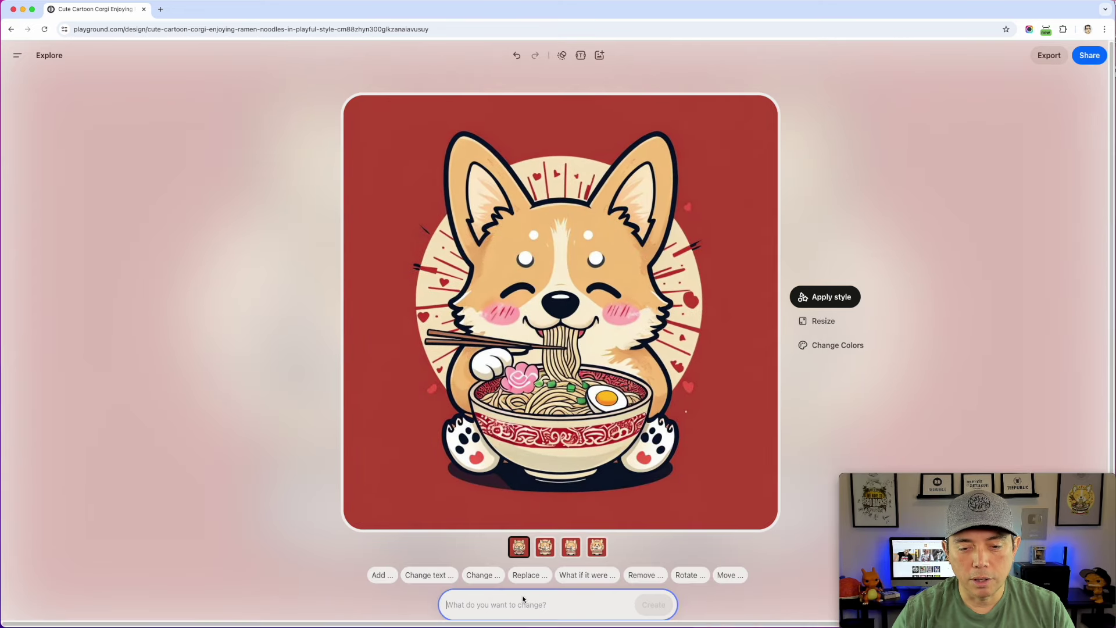
click(581, 575)
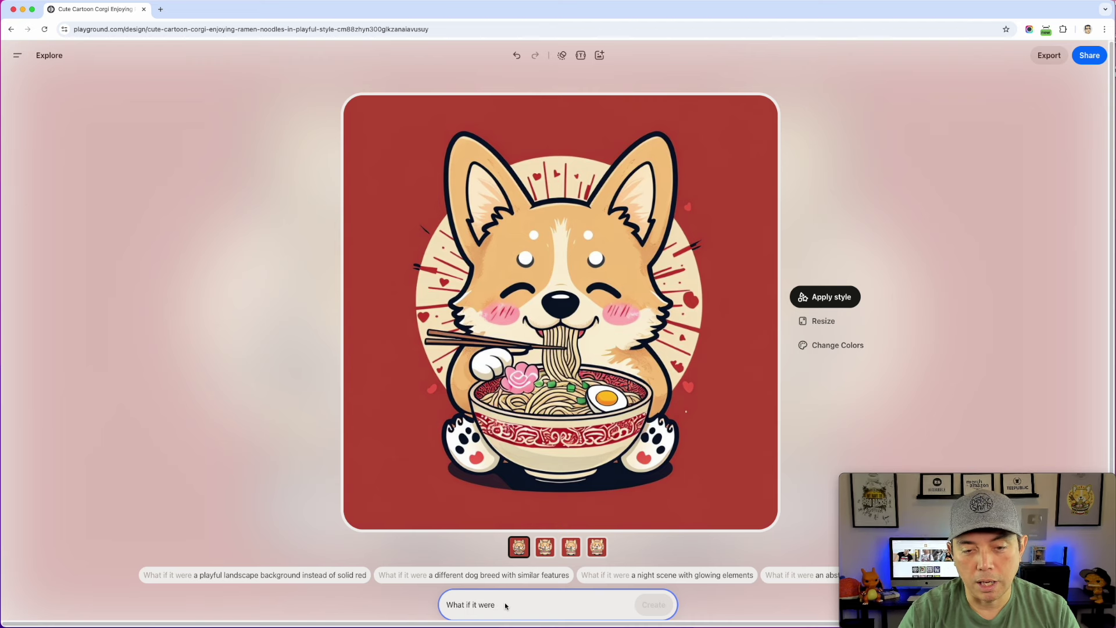
text(a c)
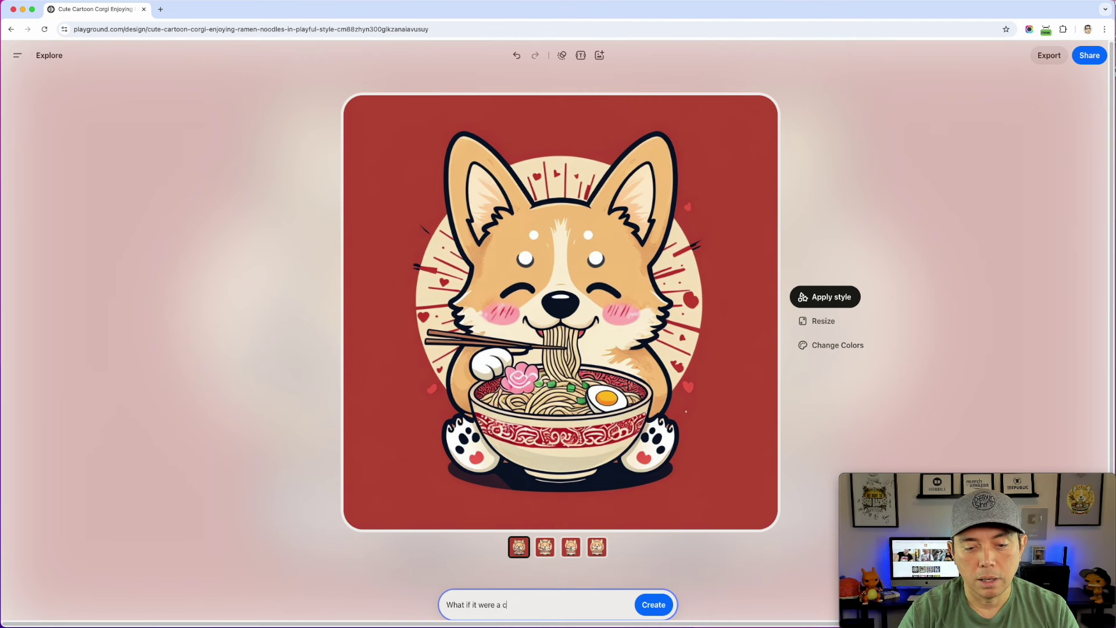
text(at inste)
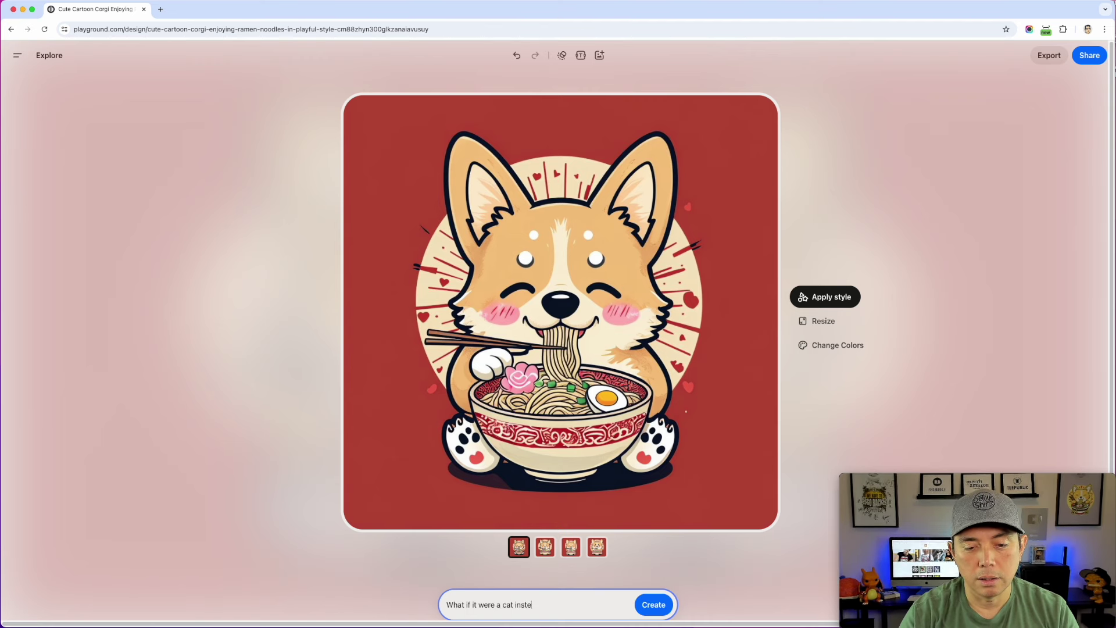
text(ad of a corgi)
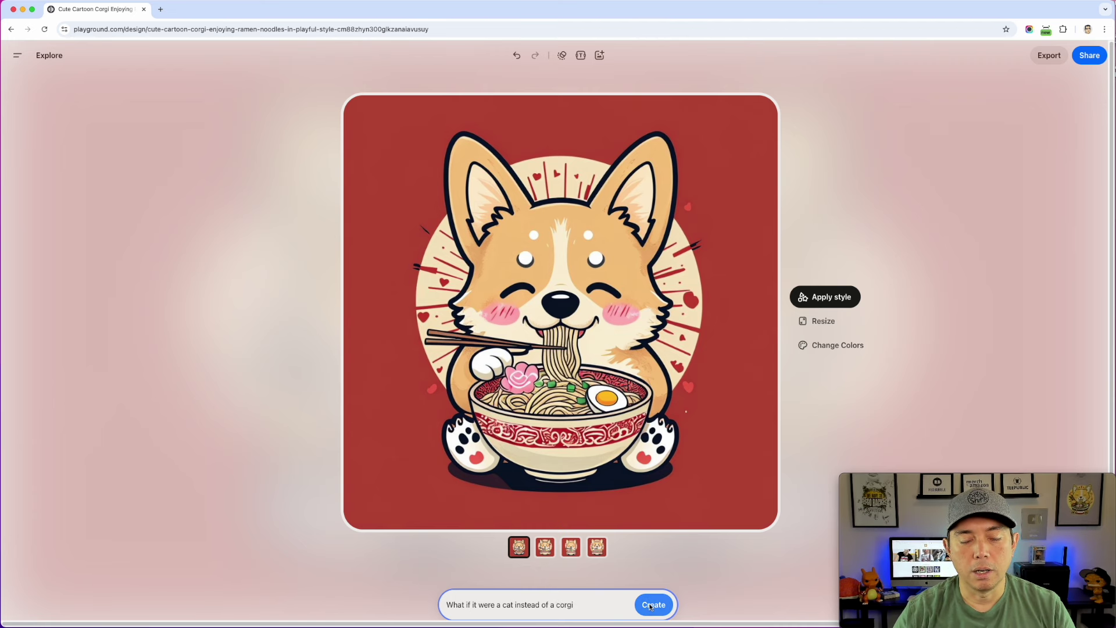
drag(502, 607, 506, 609)
click(505, 607)
text(black)
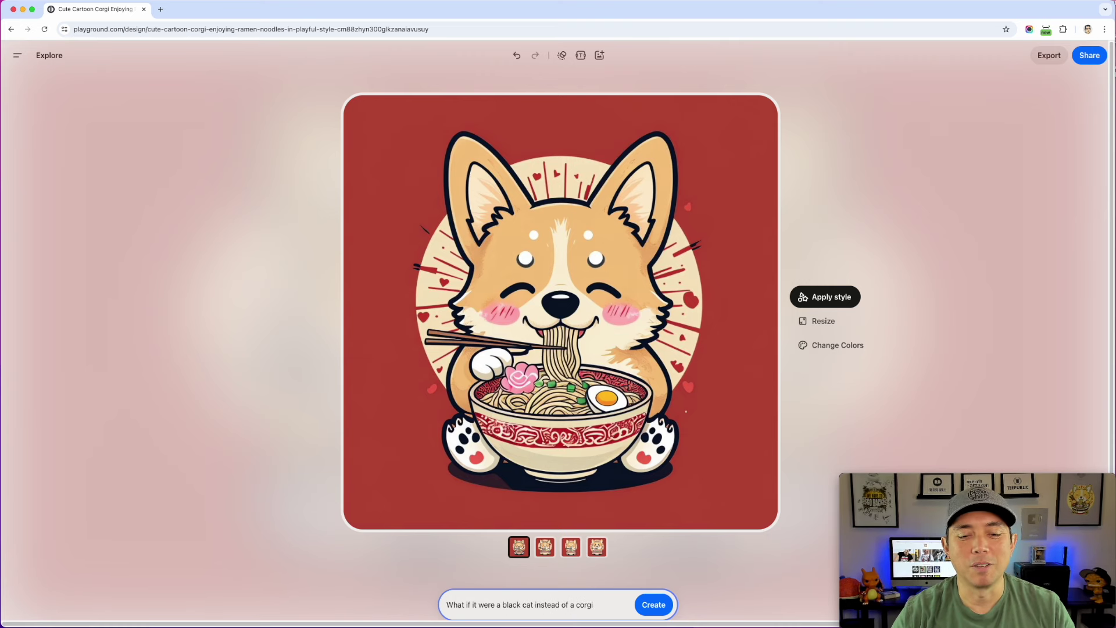
click(649, 606)
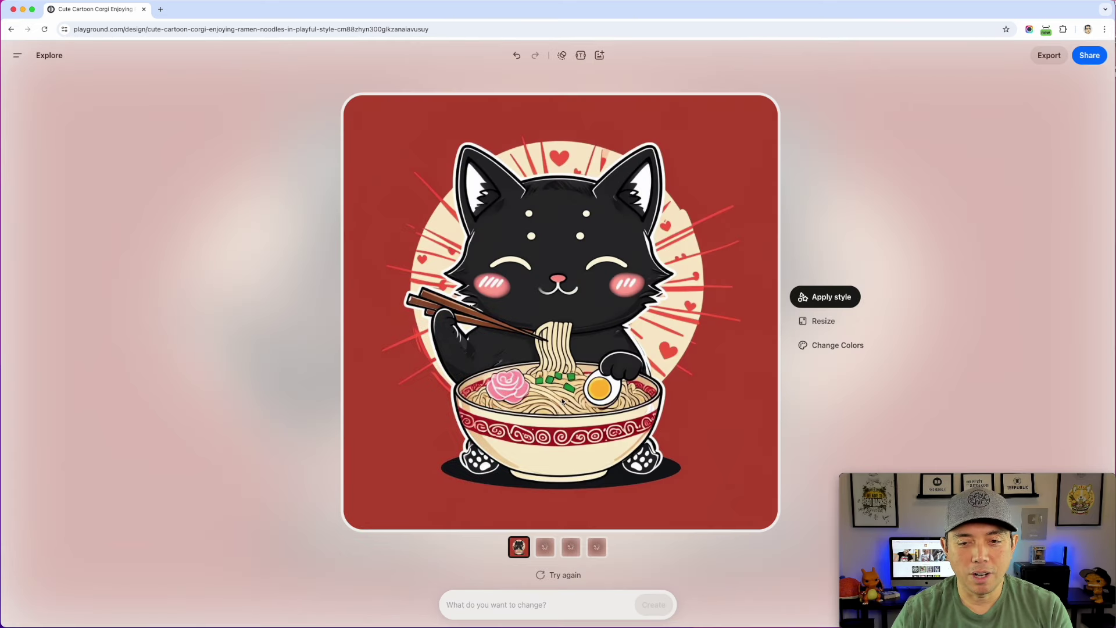
Compare the four black cat variations and return to the first one
click(545, 546)
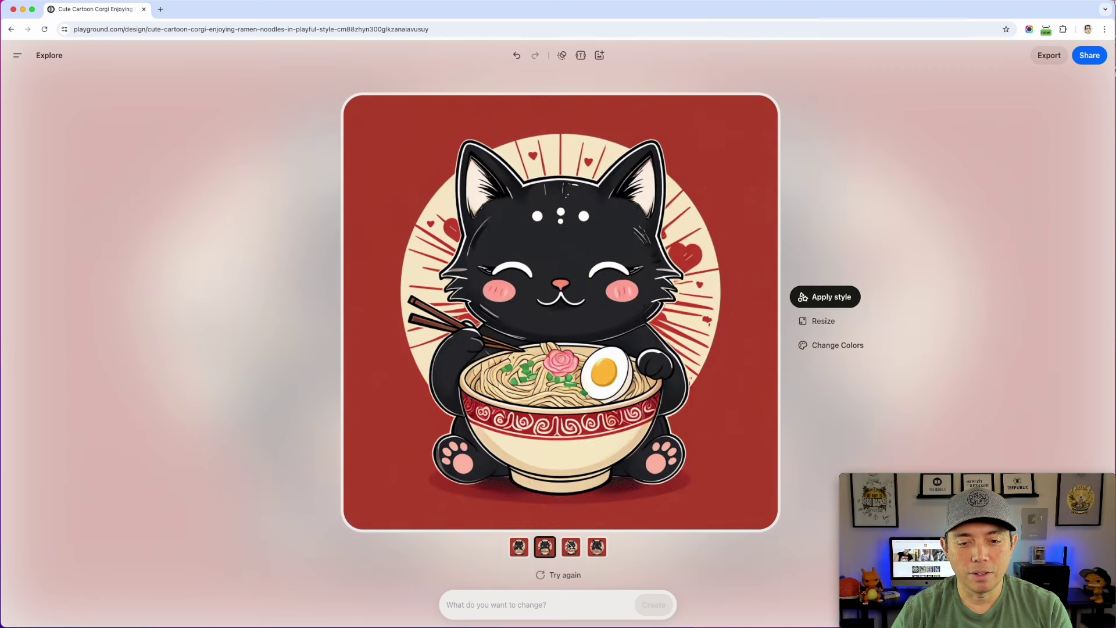
click(570, 546)
click(590, 546)
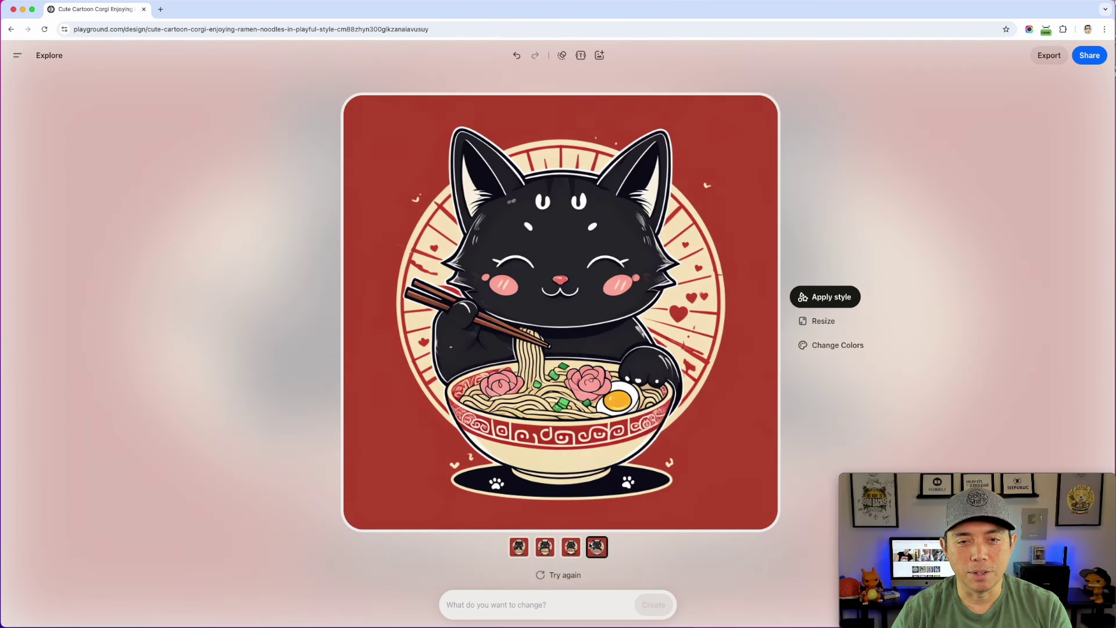
click(517, 546)
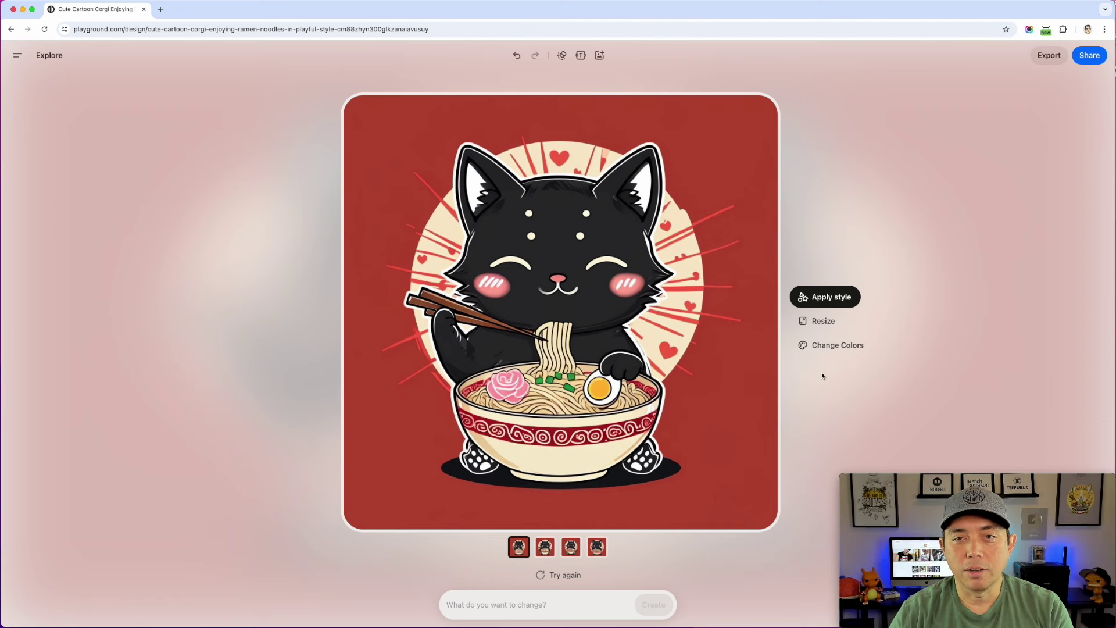
Look over the aspect ratios available for resizing the design without choosing one
click(821, 325)
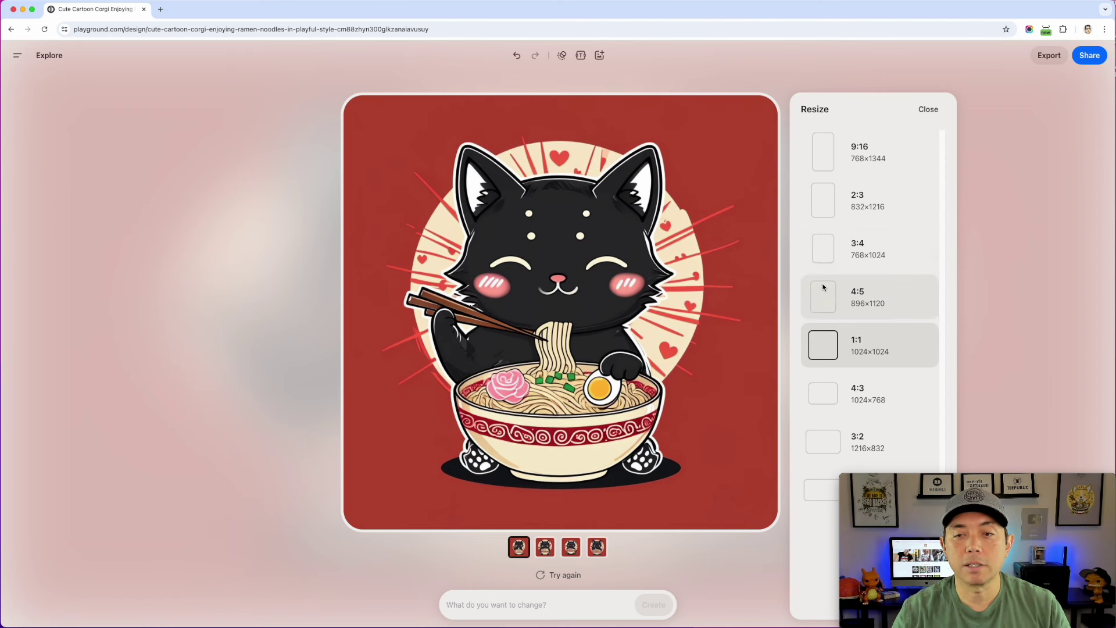
click(933, 109)
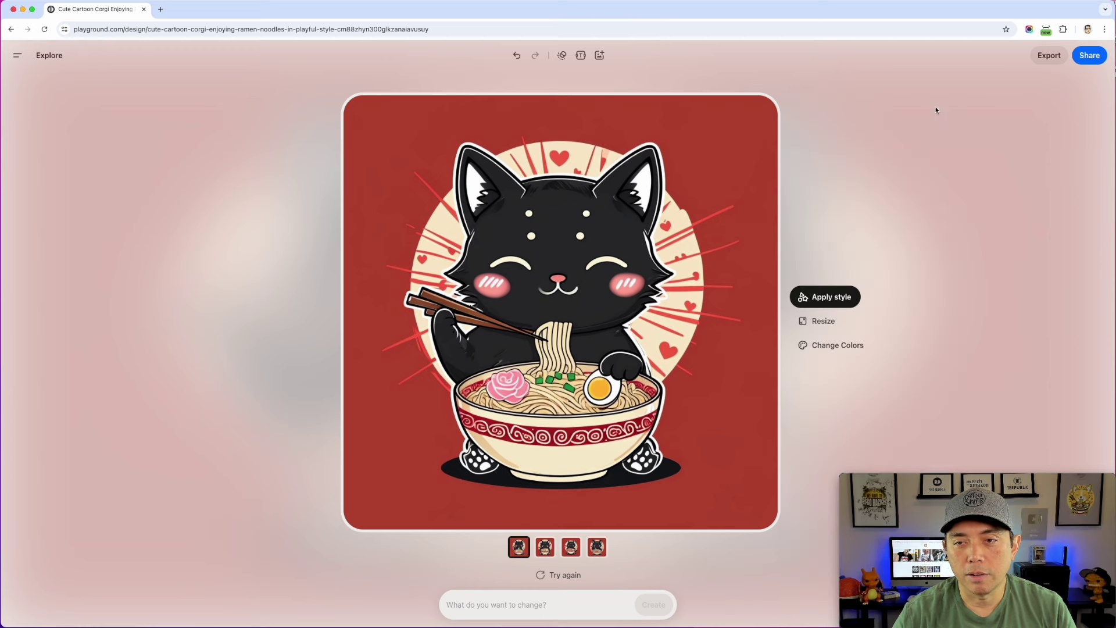
Recolor the black cat design with the Coastal Breeze preset and compare it with the previous colors
click(825, 346)
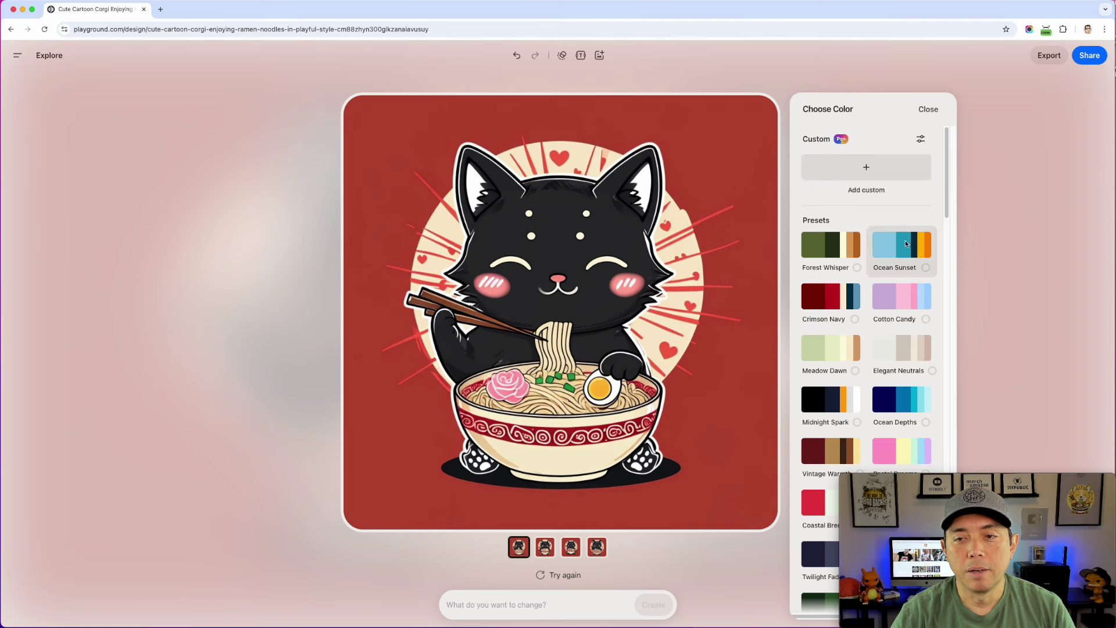
scroll(901, 246, down, 3)
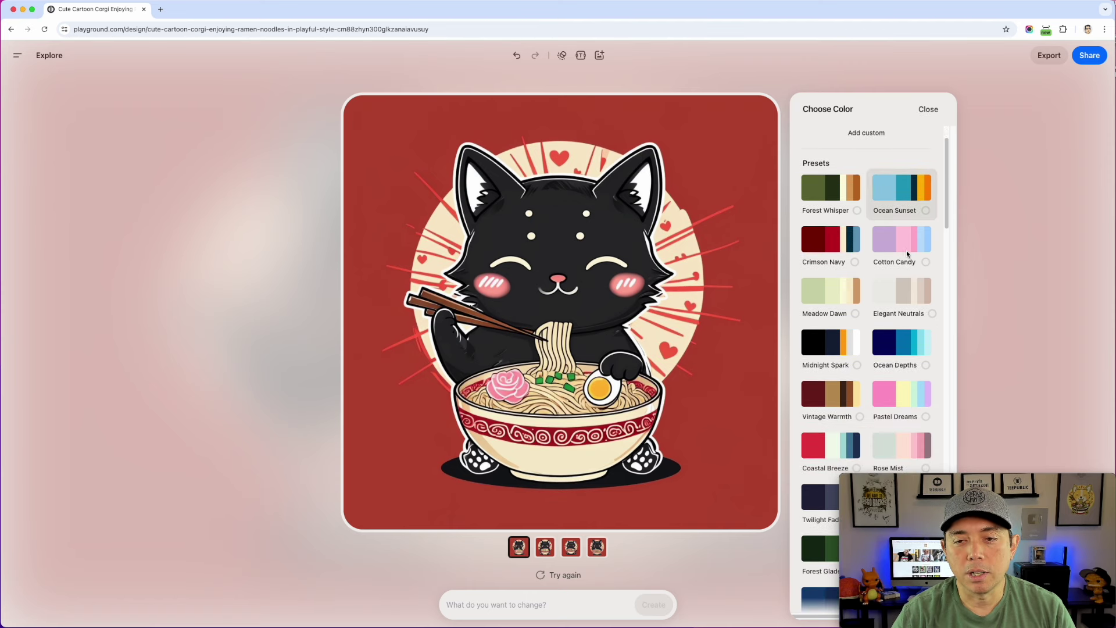
scroll(826, 296, down, 1)
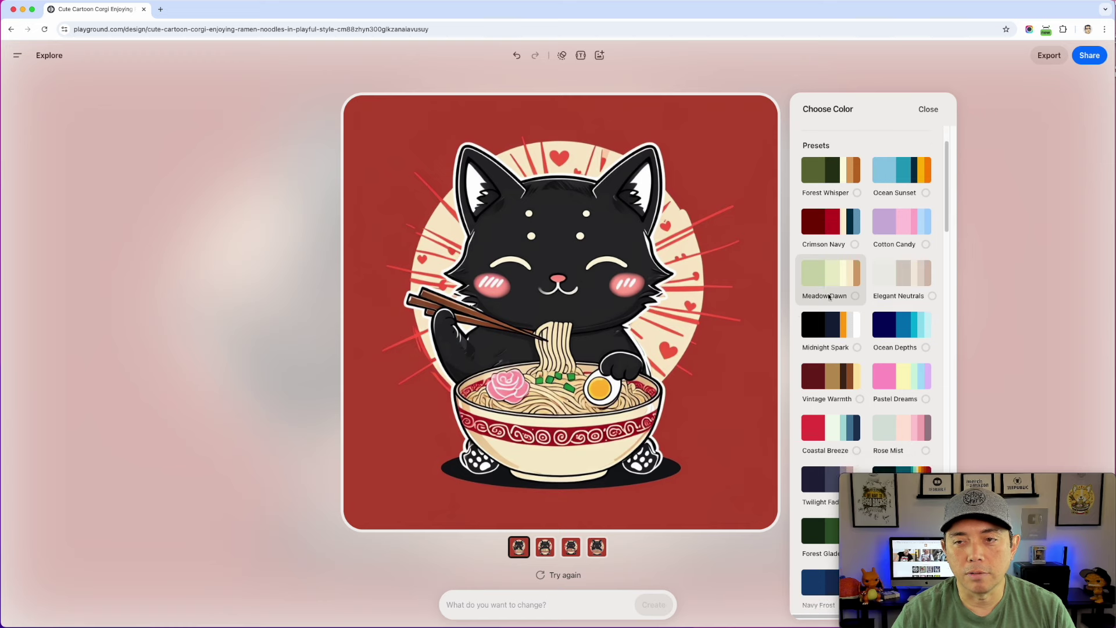
scroll(851, 297, down, 6)
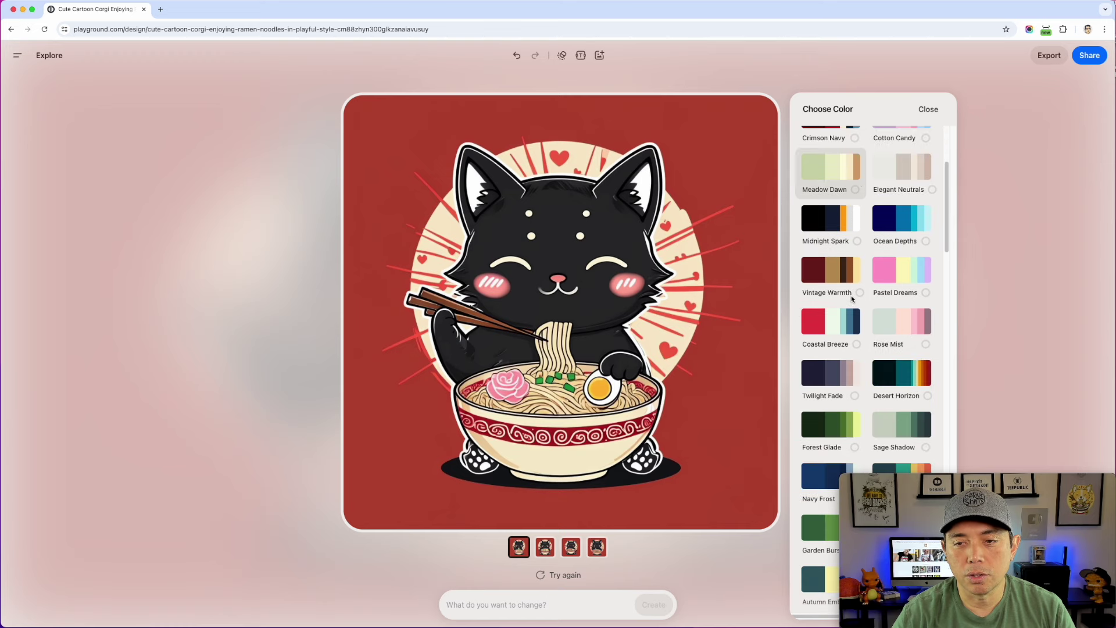
click(856, 346)
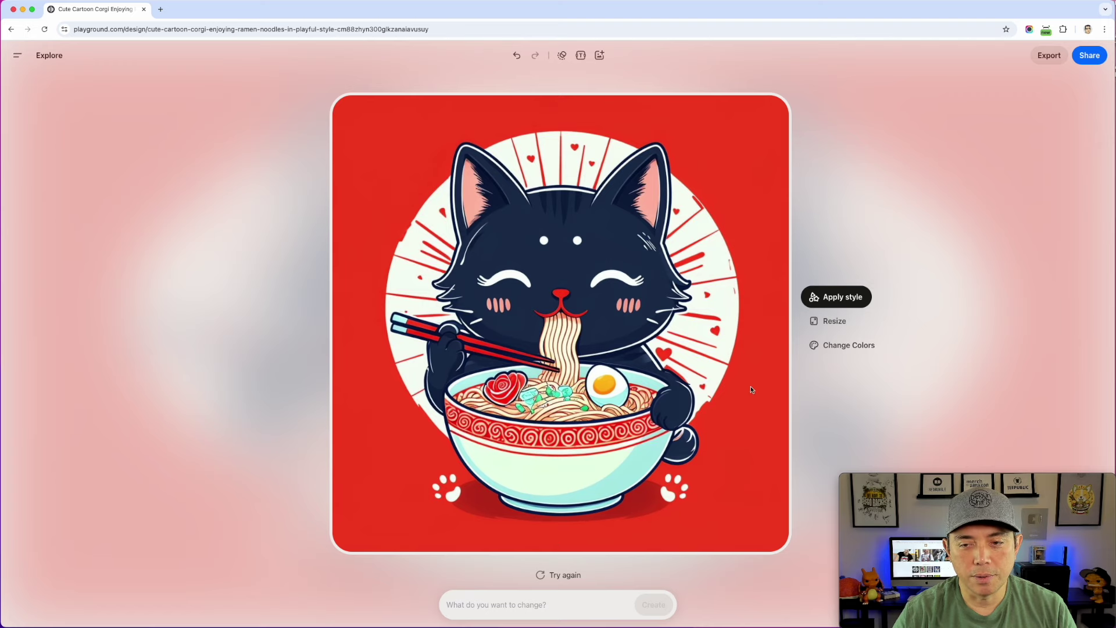
click(519, 56)
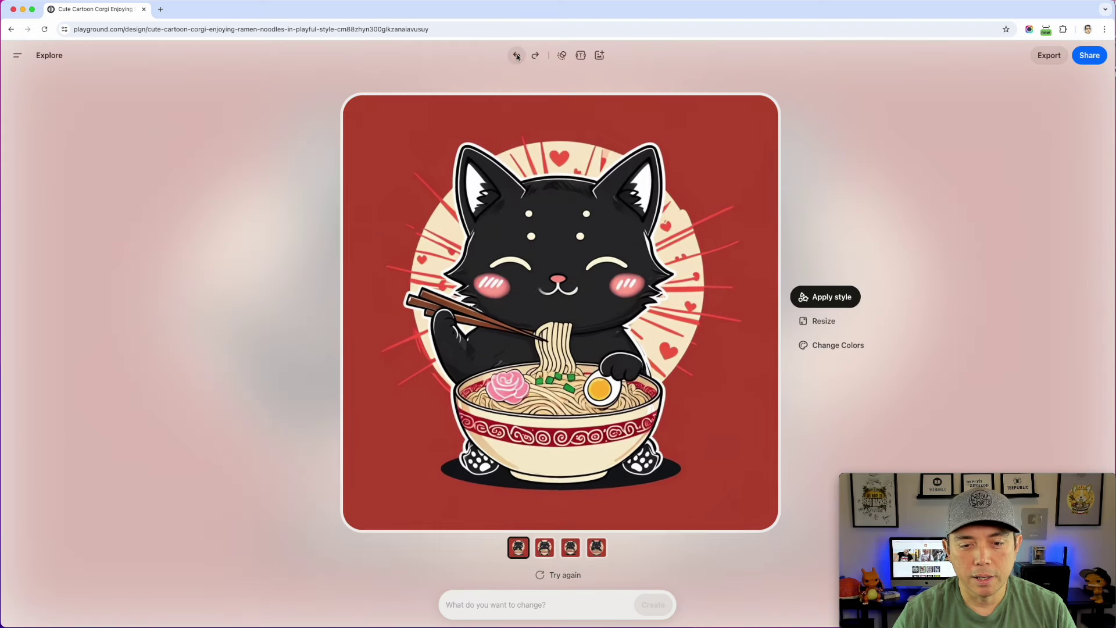
click(535, 55)
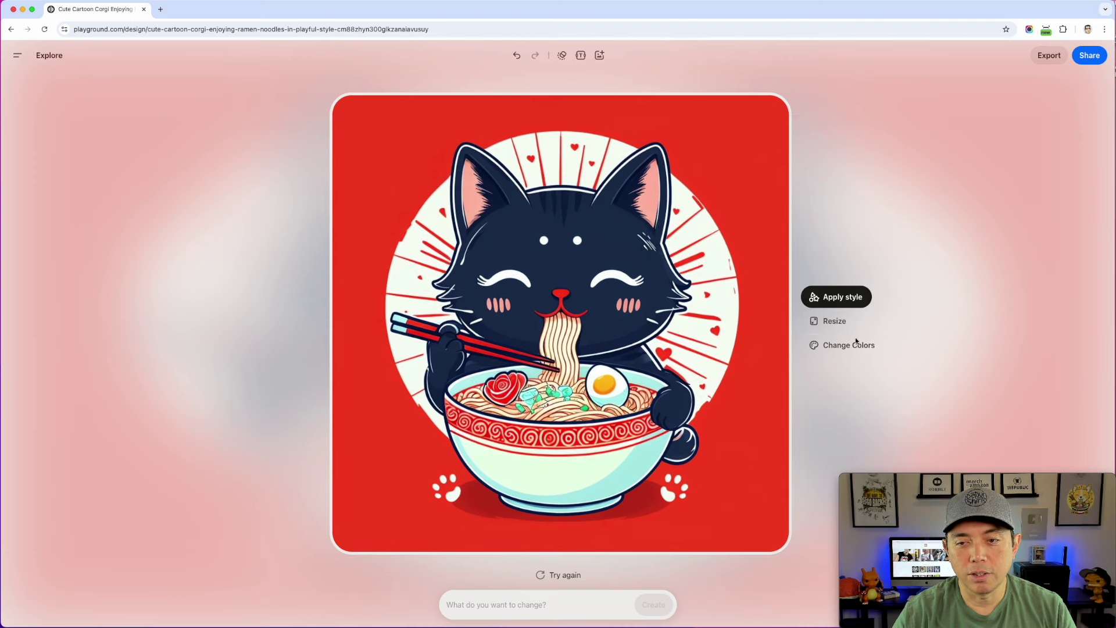
Try the pizza-eating cat from the similar templates in place of the current design, and undo back to the black cat
click(49, 55)
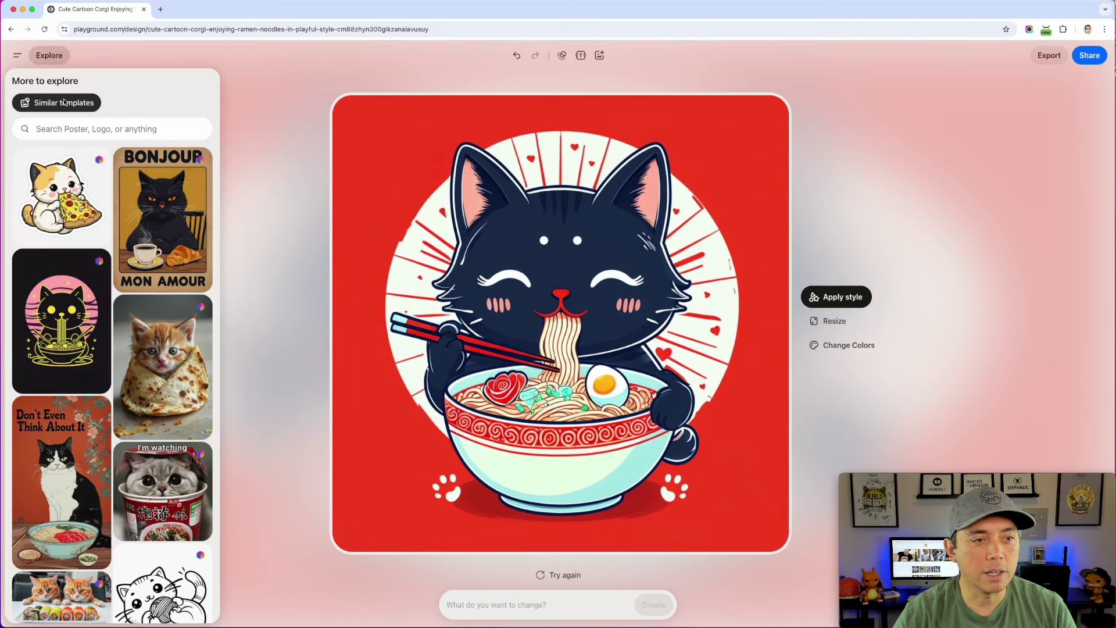
scroll(99, 348, down, 5)
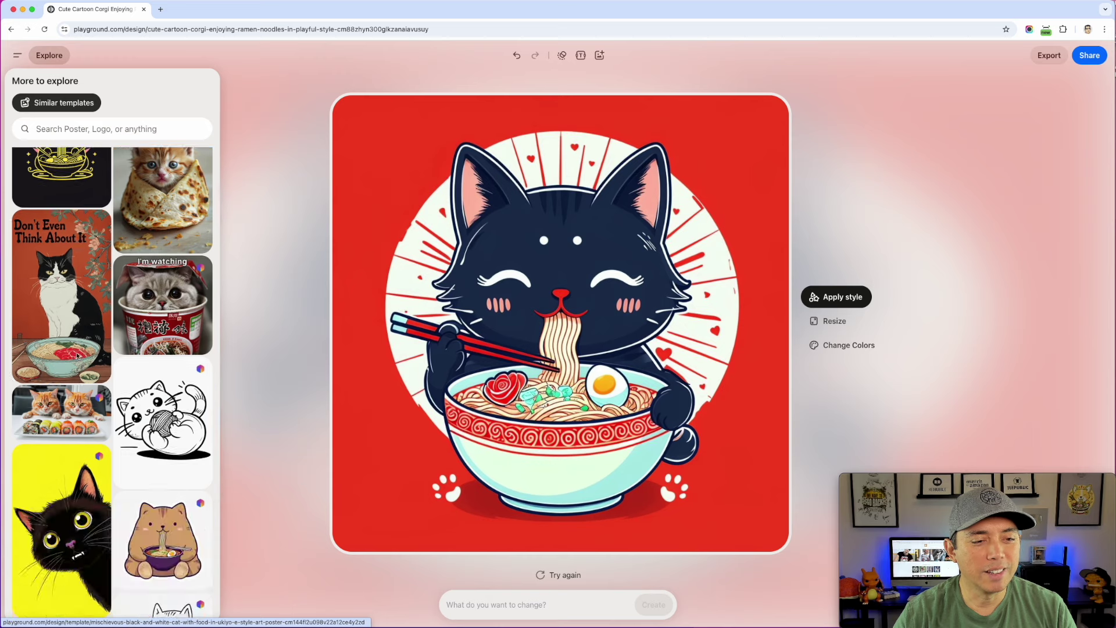
scroll(98, 410, down, 5)
scroll(115, 400, down, 4)
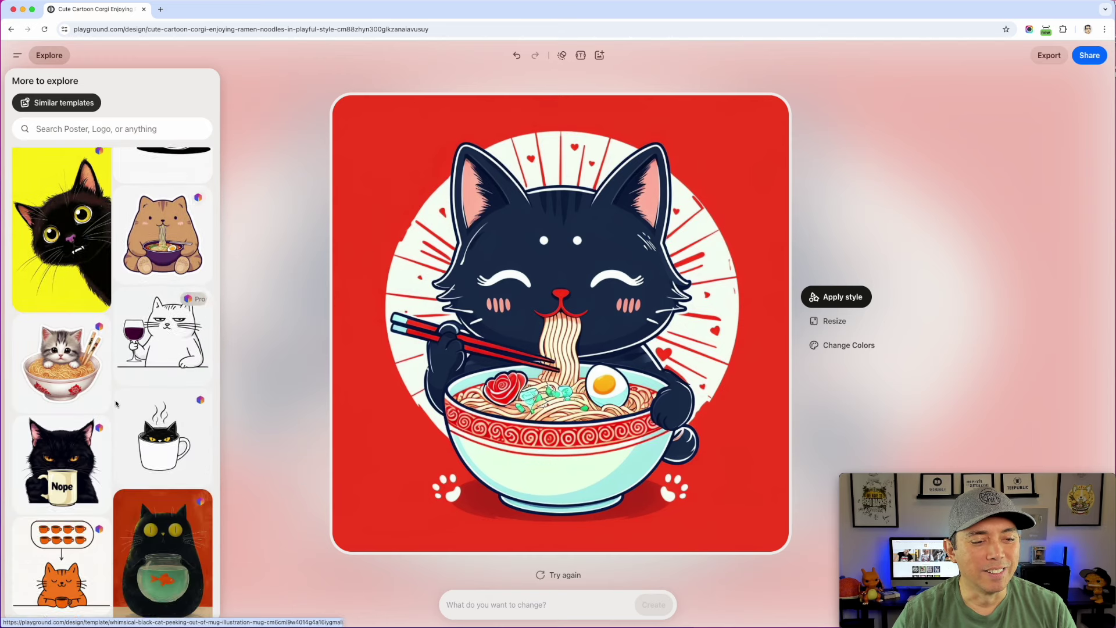
scroll(115, 400, up, 10)
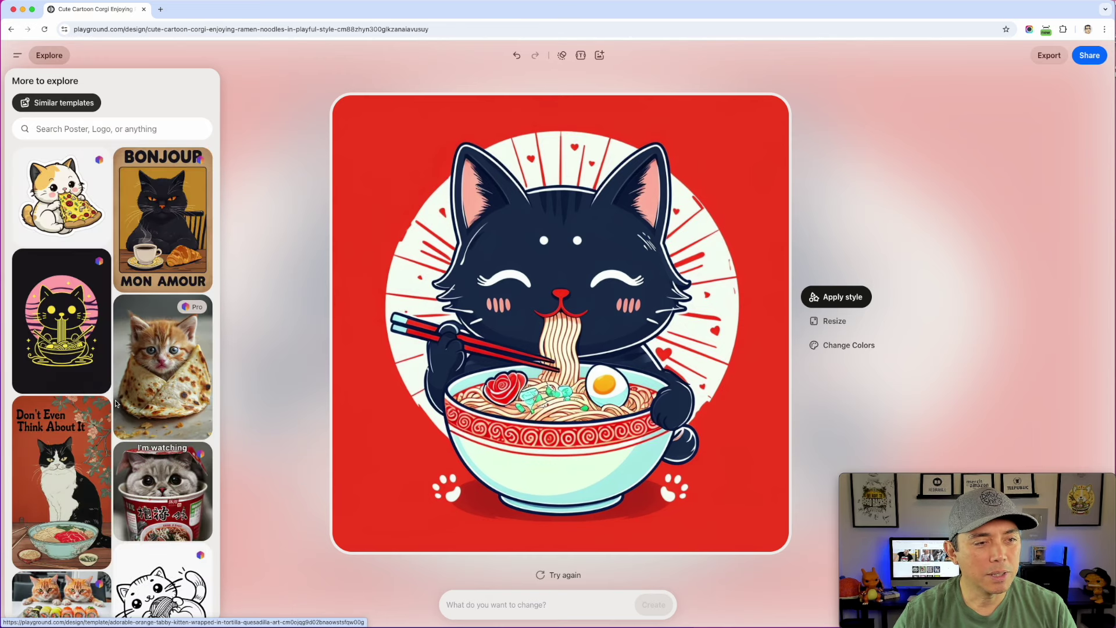
click(48, 200)
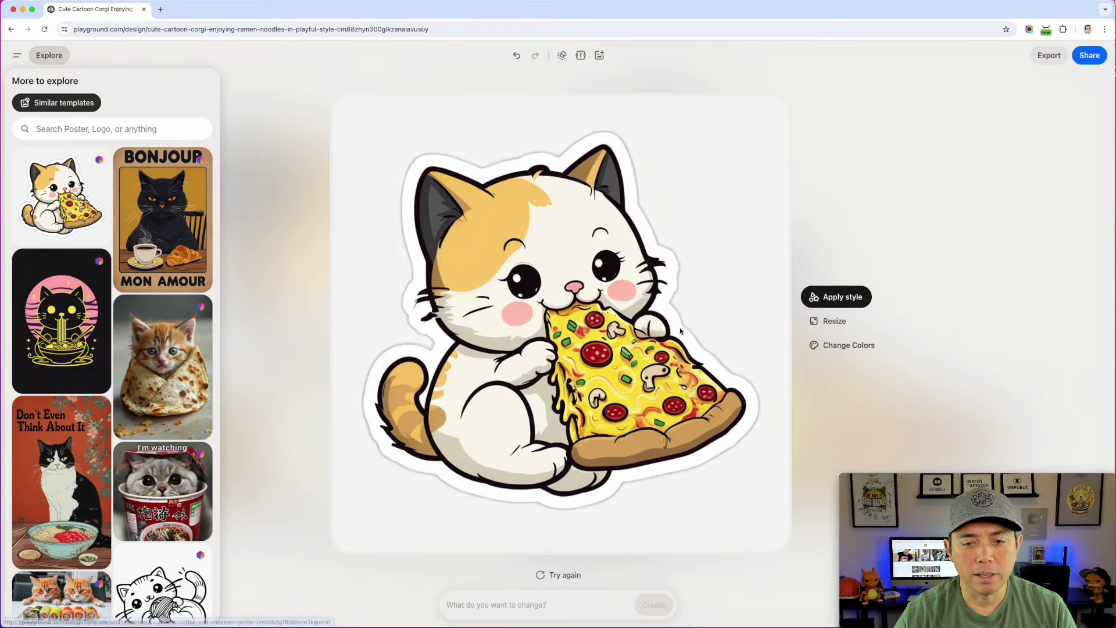
click(517, 55)
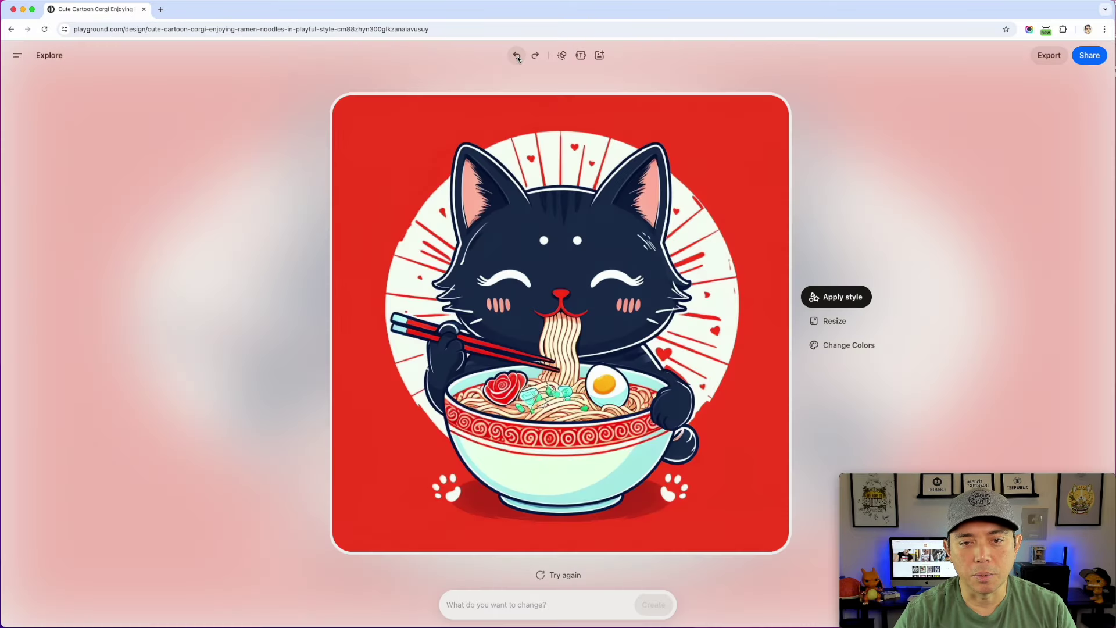
click(535, 55)
click(516, 56)
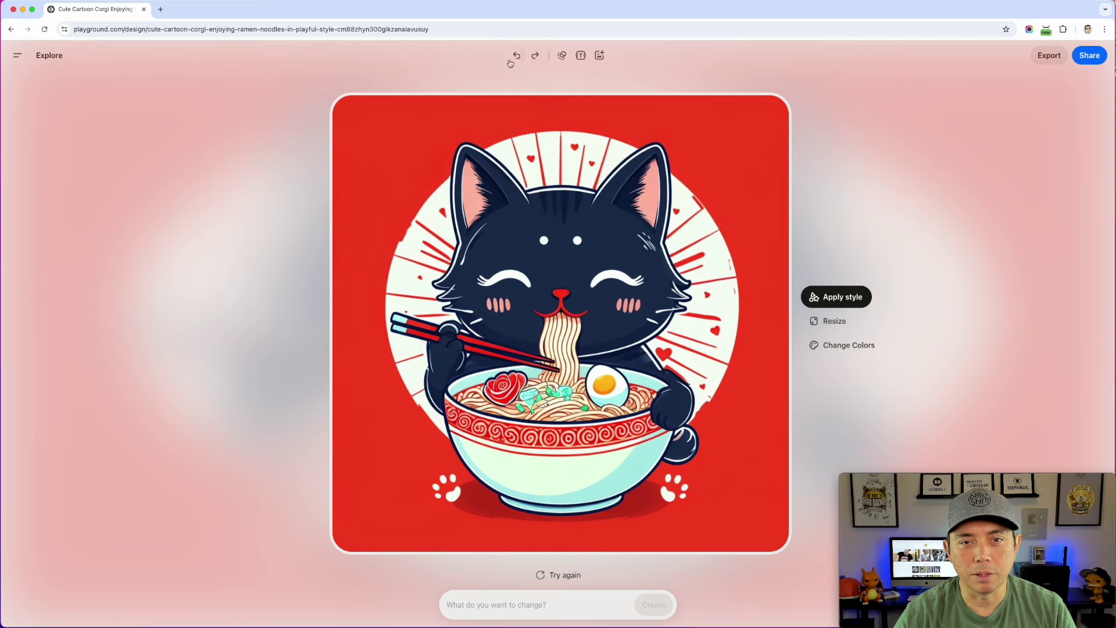
Look through the cat templates suggested as similar to the black cat ramen design
click(52, 57)
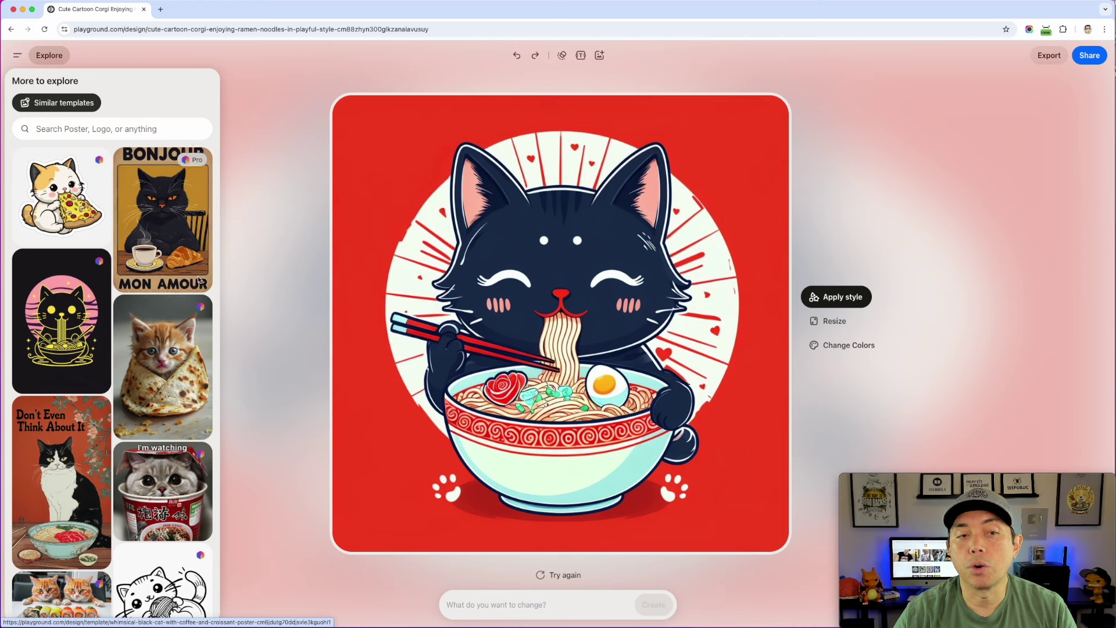
scroll(90, 271, down, 5)
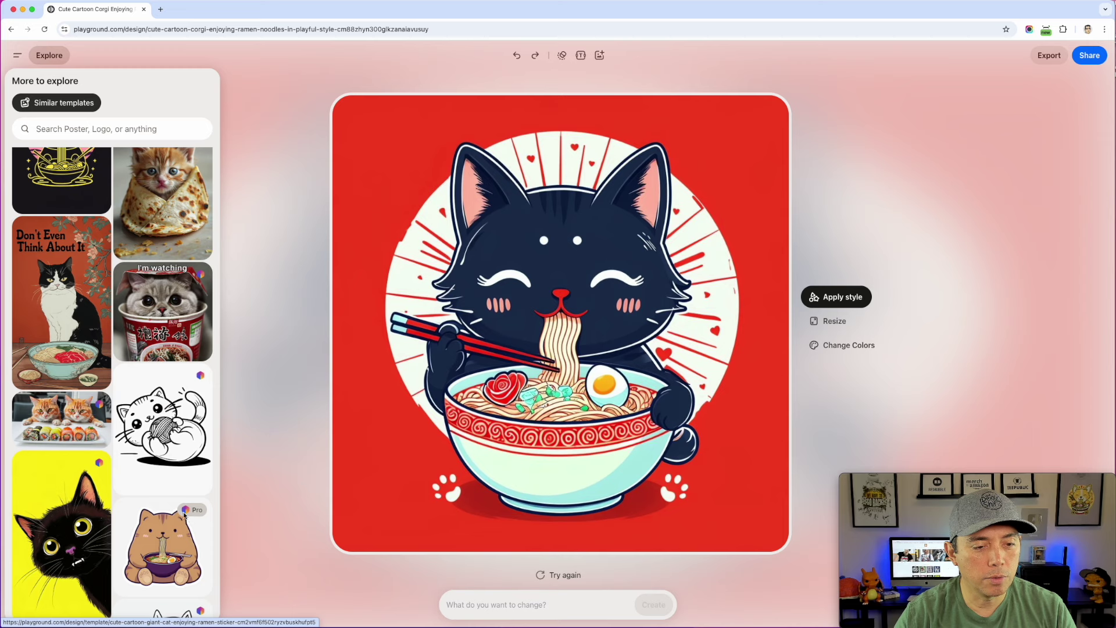
scroll(187, 516, down, 4)
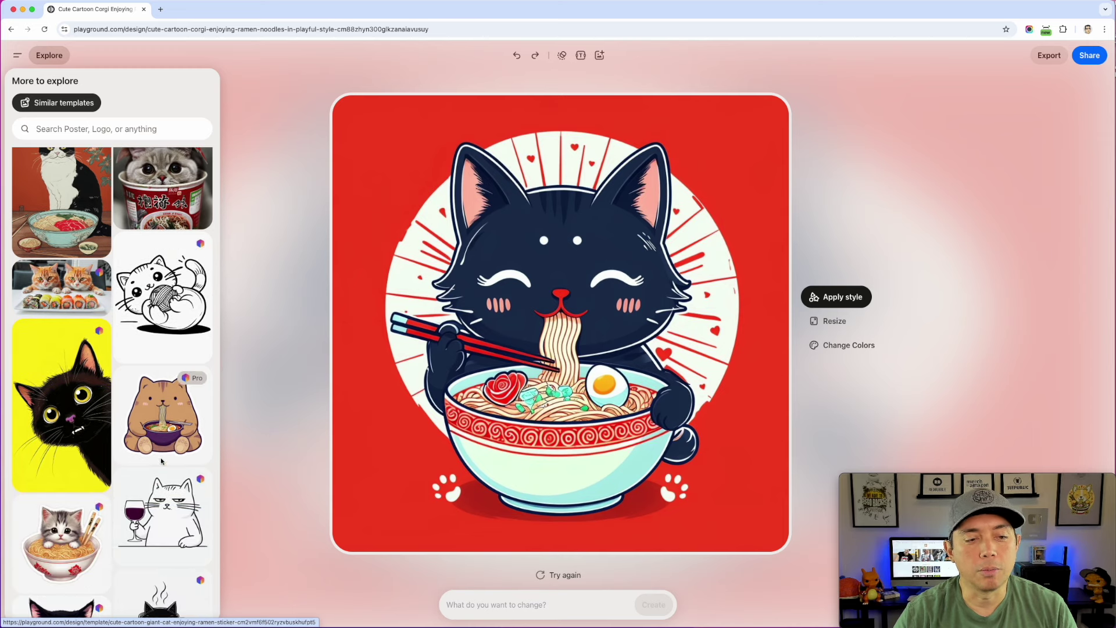
scroll(163, 460, down, 12)
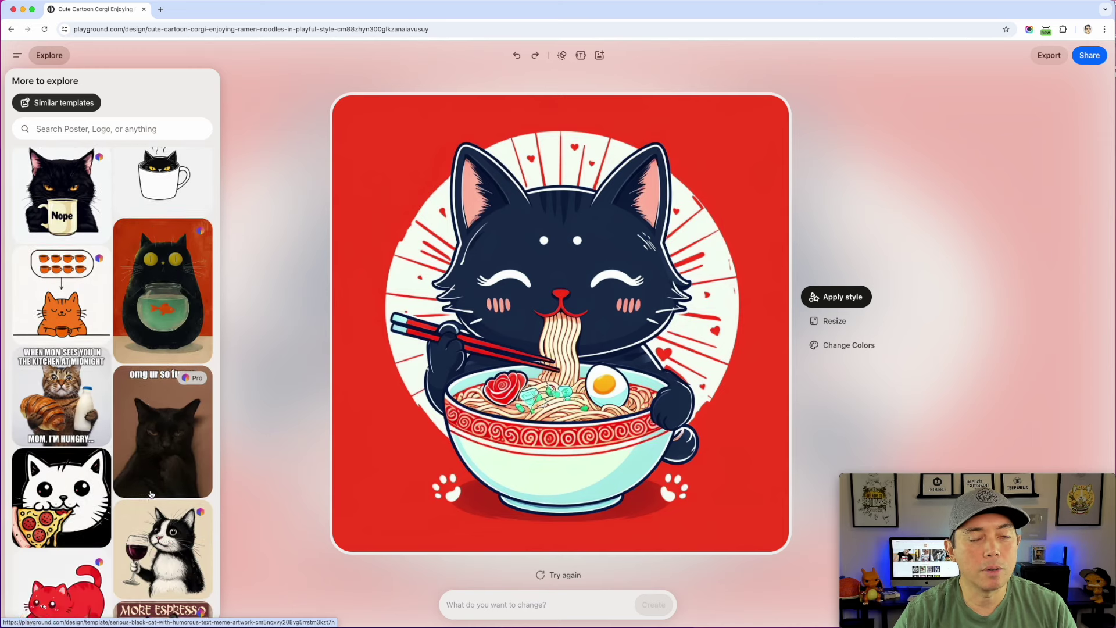
scroll(150, 494, down, 8)
scroll(150, 494, down, 9)
scroll(151, 507, down, 10)
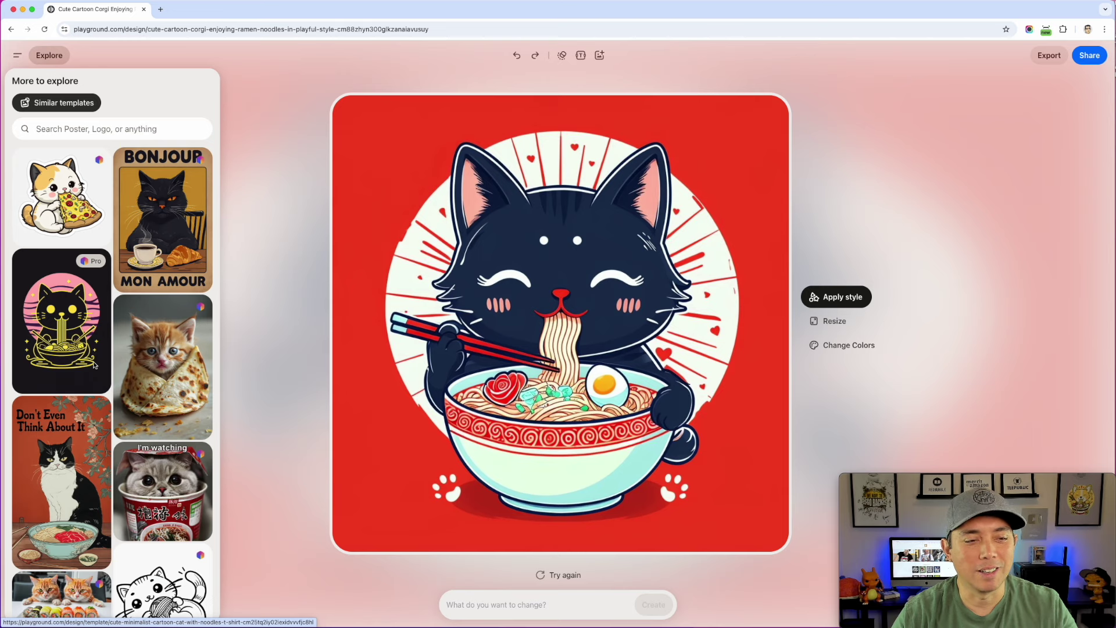
Apply the Frolic style to the black cat ramen design
click(838, 299)
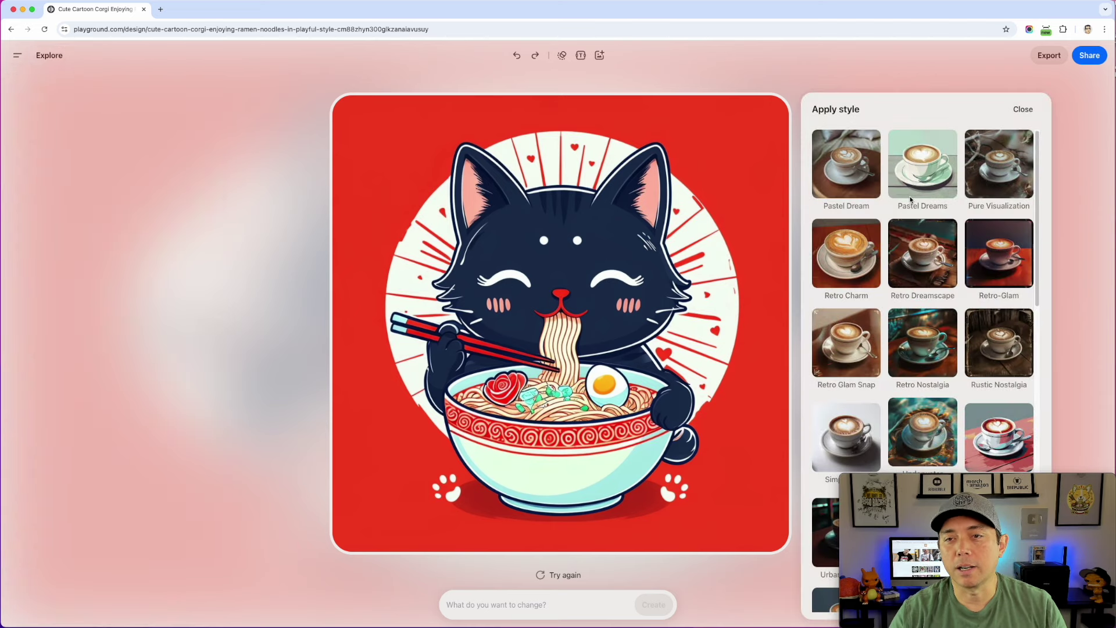
scroll(924, 274, down, 3)
scroll(923, 281, down, 10)
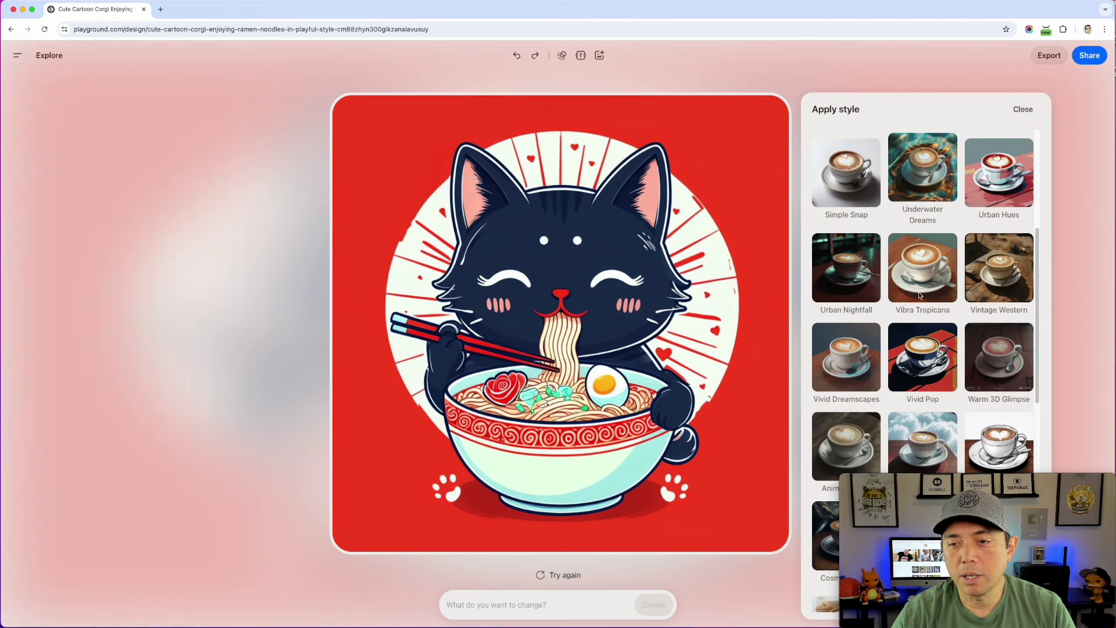
scroll(919, 295, down, 2)
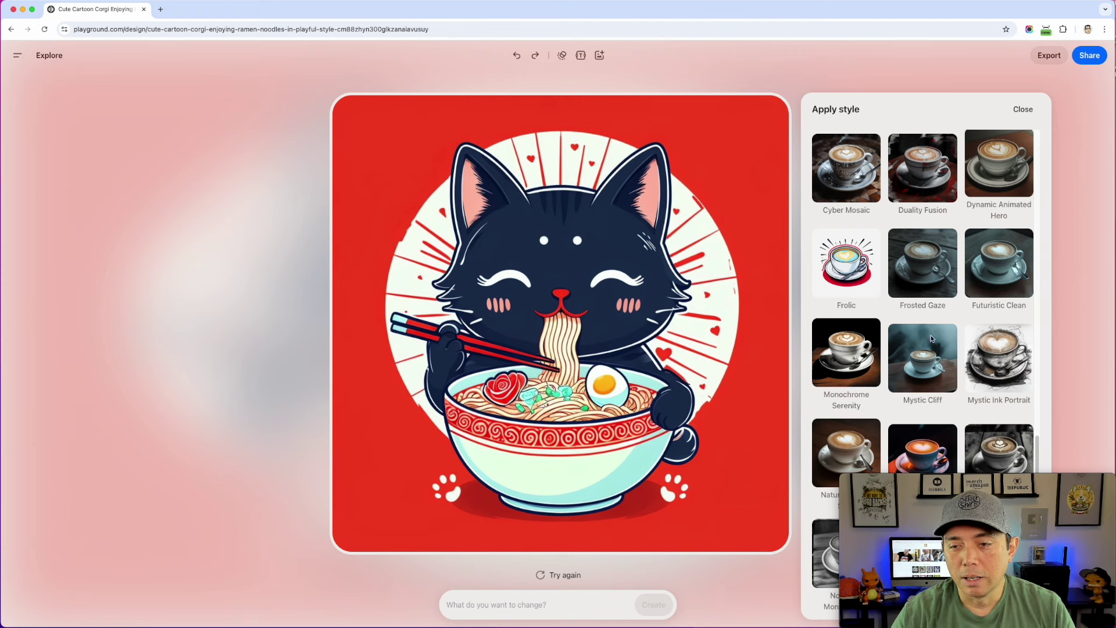
scroll(926, 310, up, 1)
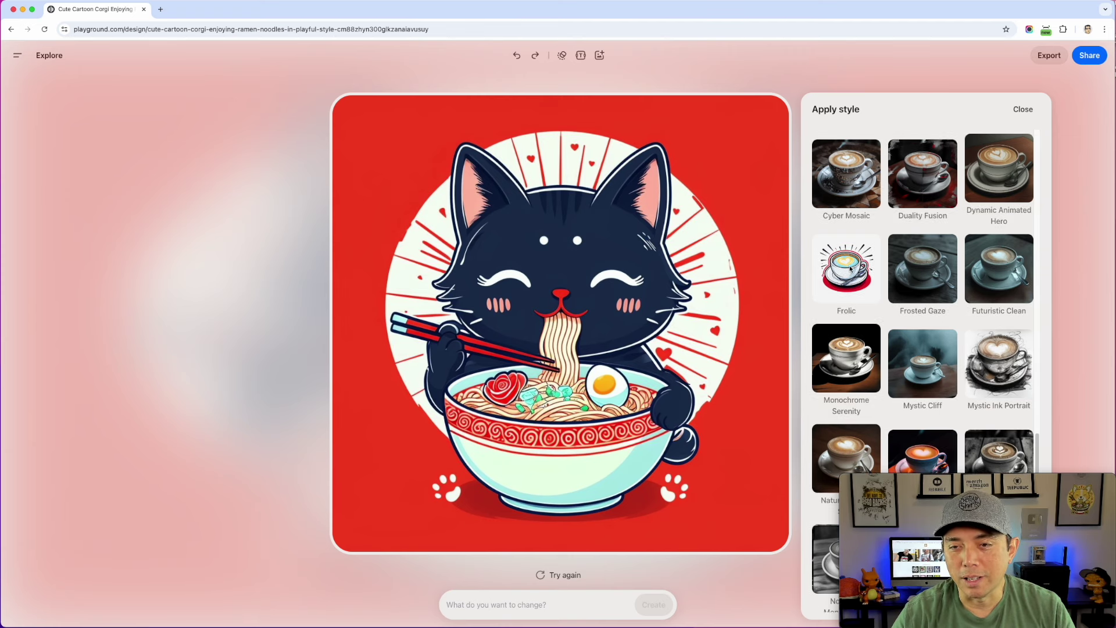
click(846, 268)
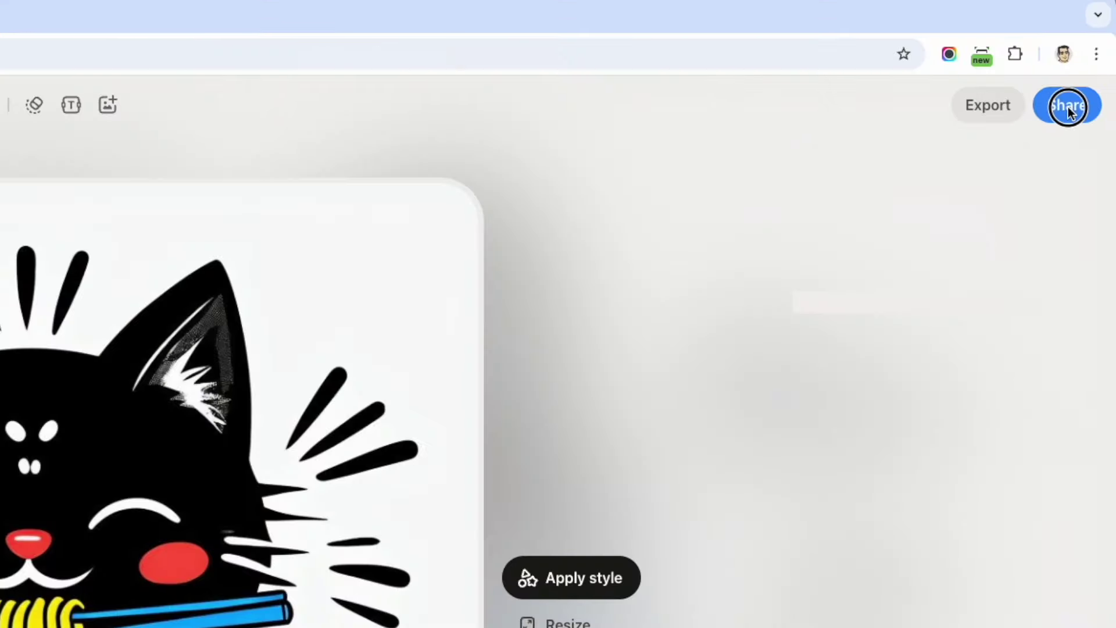
Check the sharing options and download the restyled black cat design from the export view
click(1089, 56)
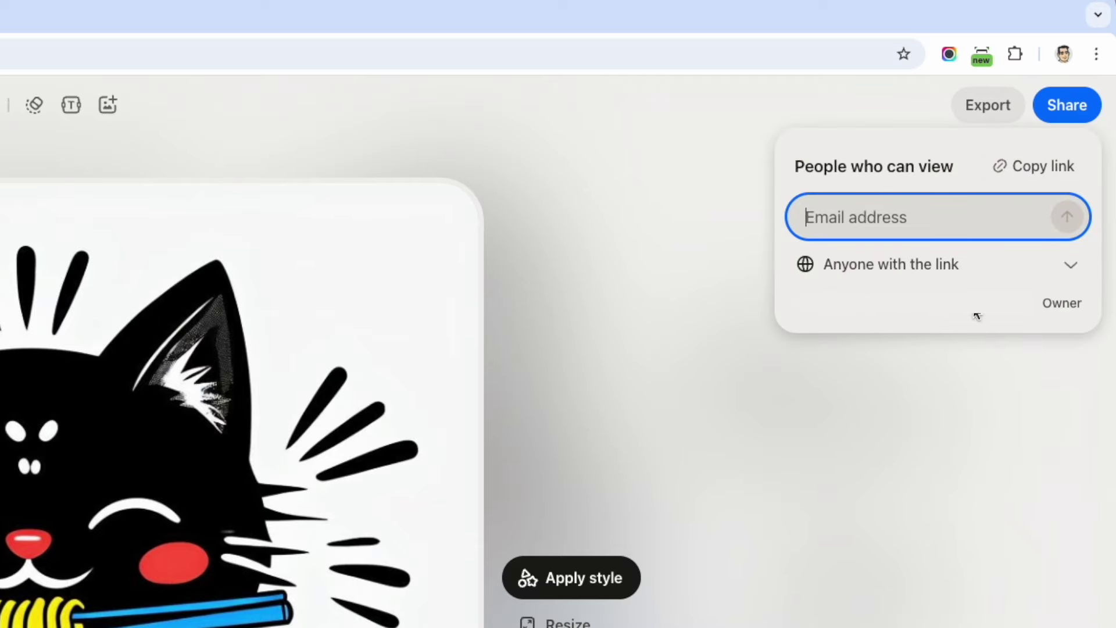
click(982, 111)
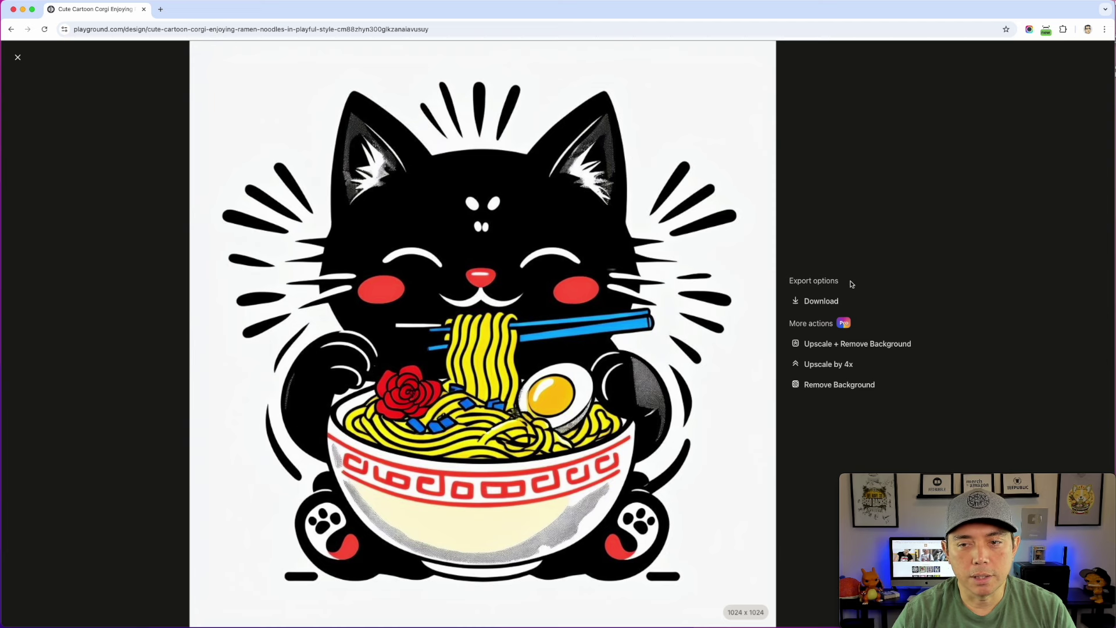
click(816, 302)
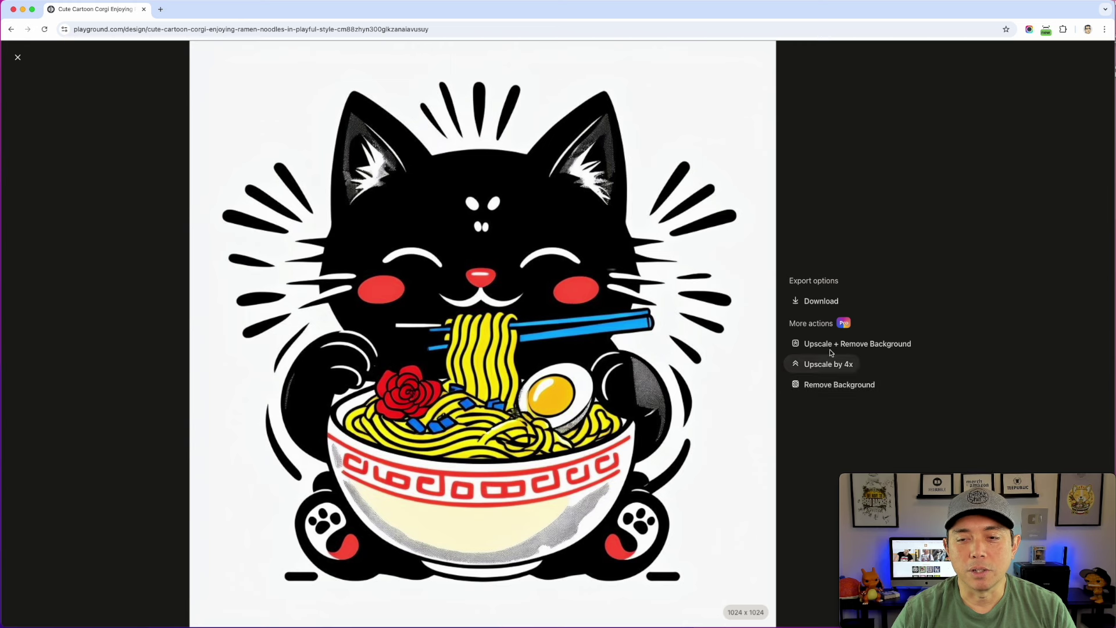
Remove the design's background using the third suggested result, and run the 4x upscale before leaving the export view
click(822, 386)
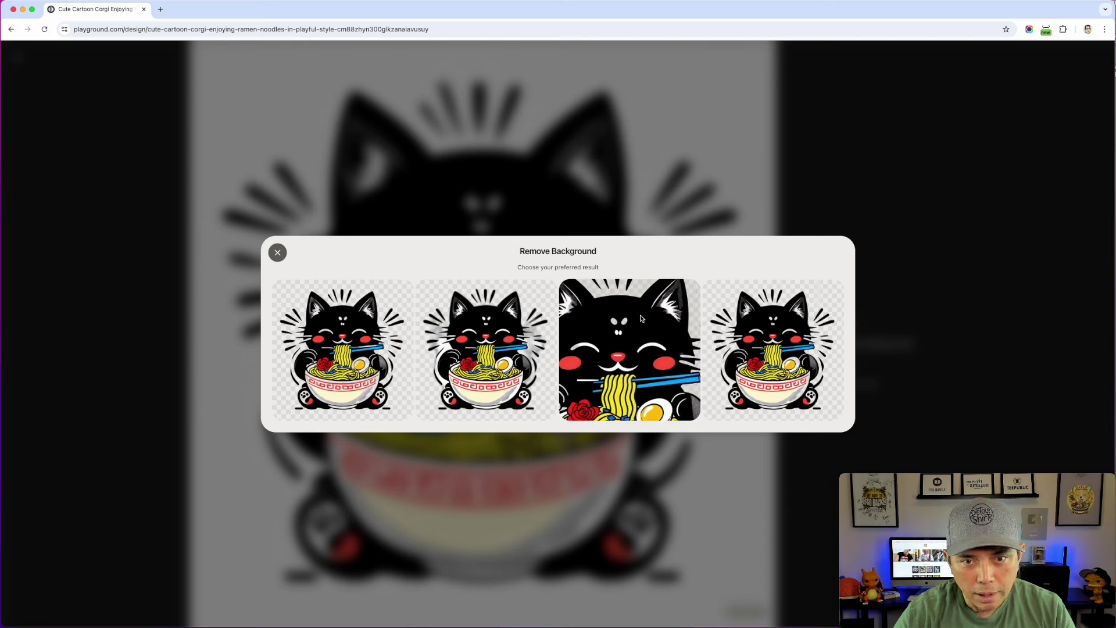
click(642, 343)
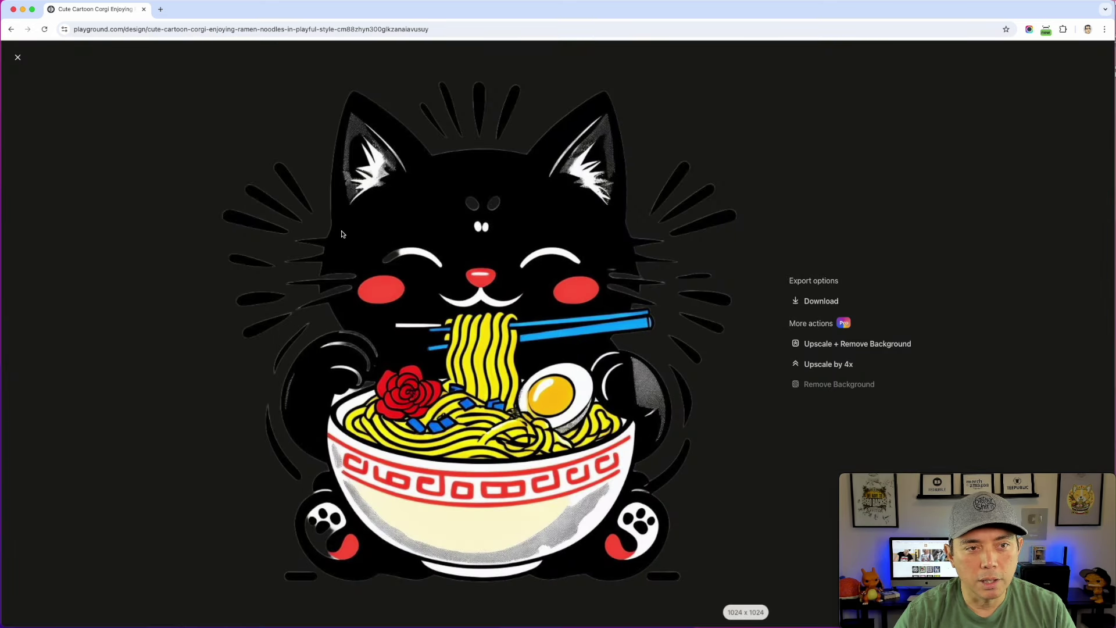
click(828, 364)
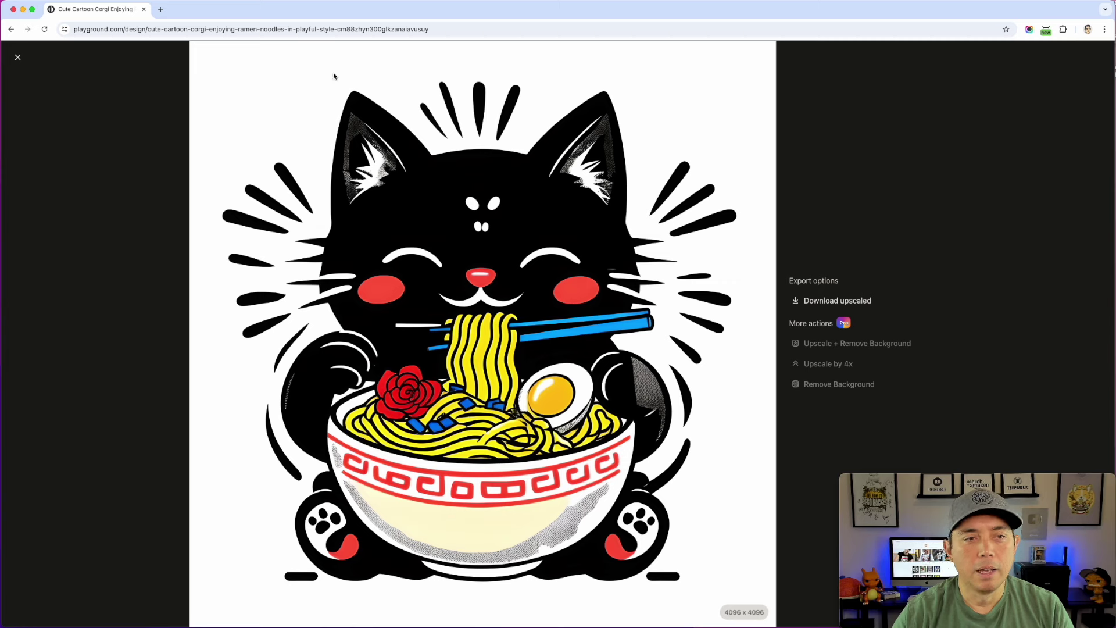
click(17, 59)
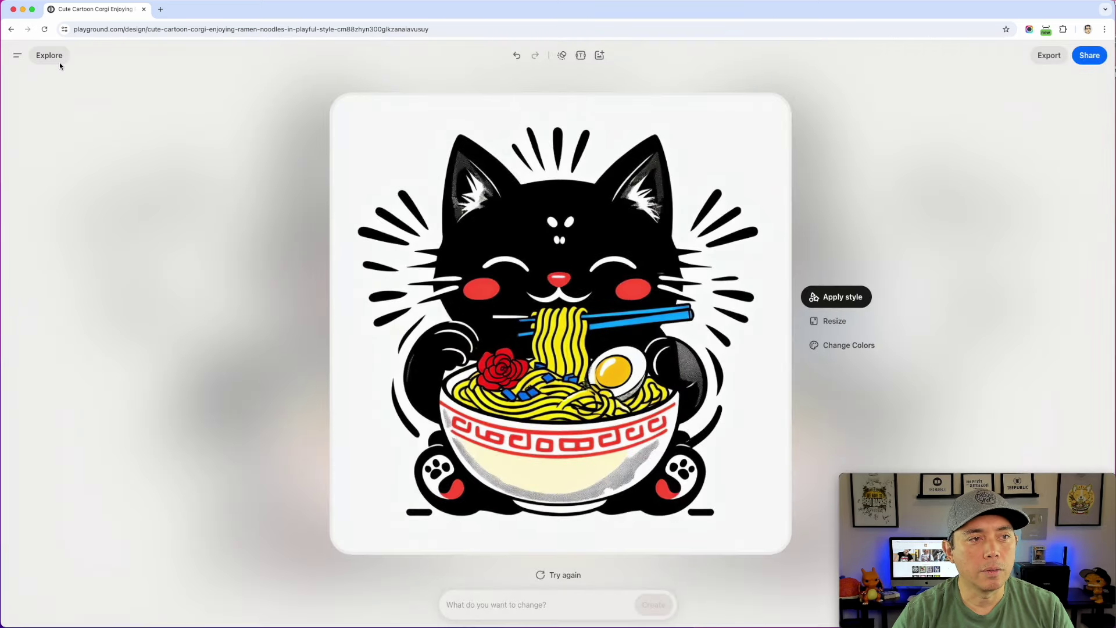
Return to the Create page and search the templates for "outdoors"
click(18, 57)
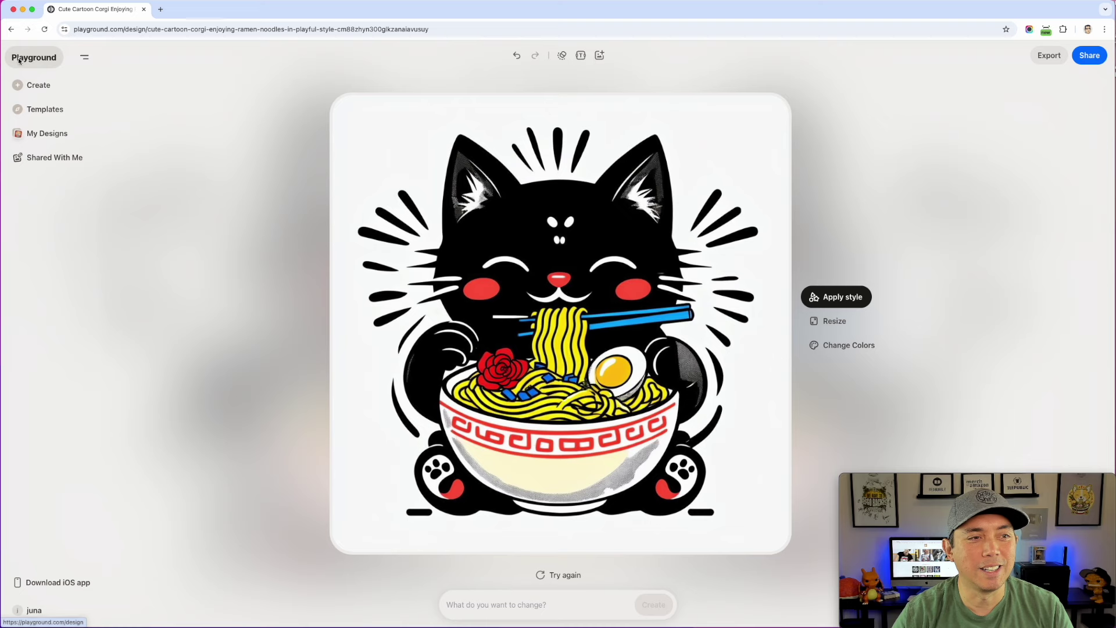
click(39, 85)
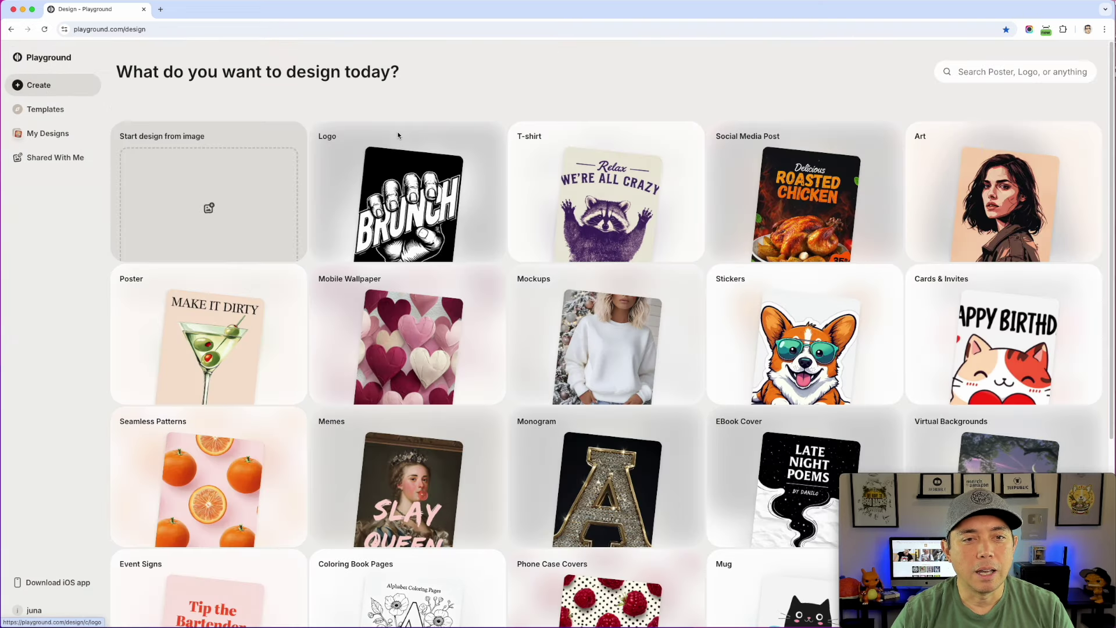
click(969, 73)
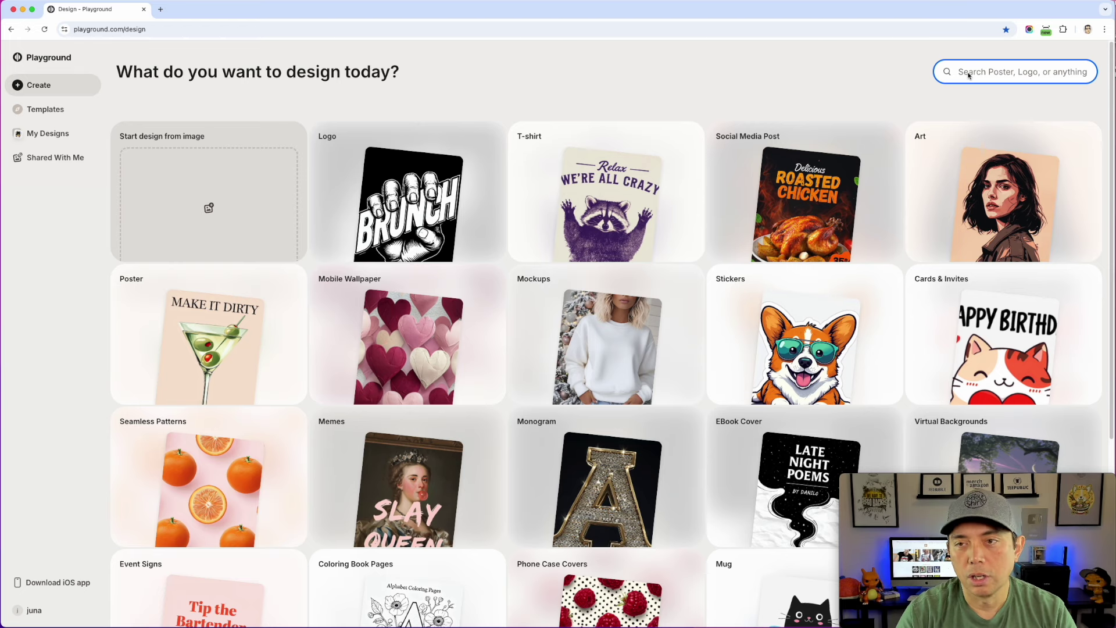
text(outdoors)
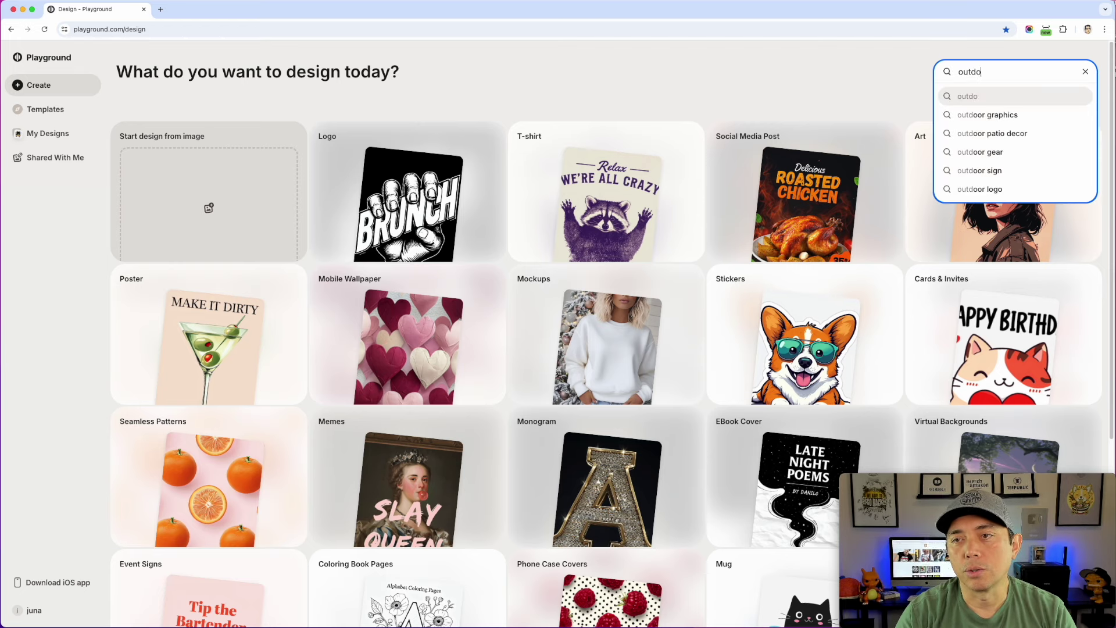
key(Return)
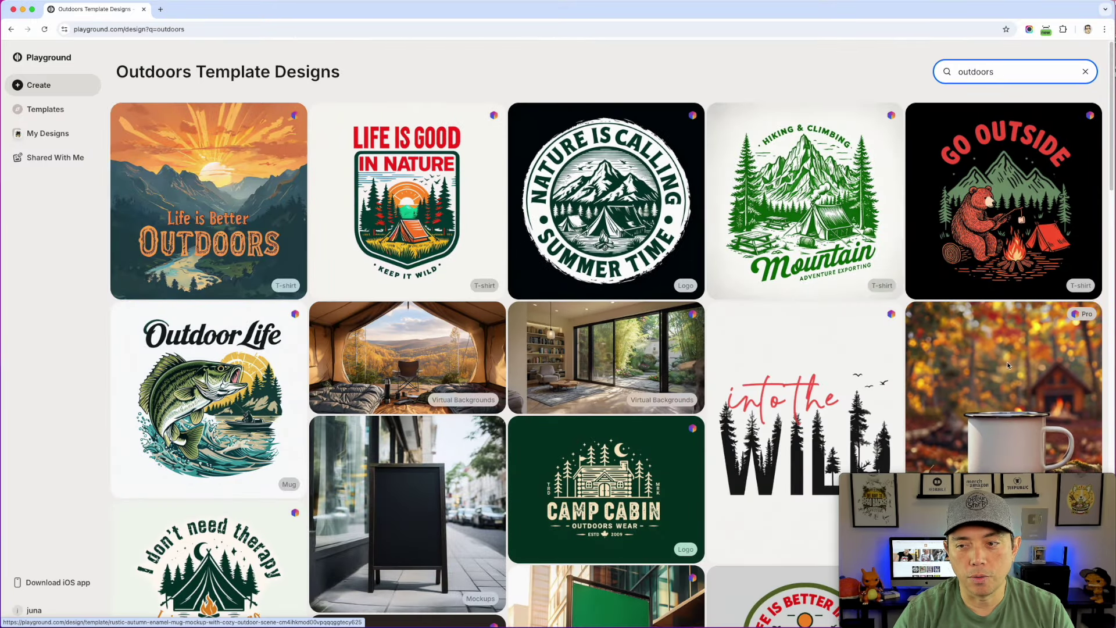
Browse the outdoors templates and open the "Go Outside" T-shirt design with the bear roasting a marshmallow
scroll(407, 377, down, 5)
scroll(623, 358, down, 6)
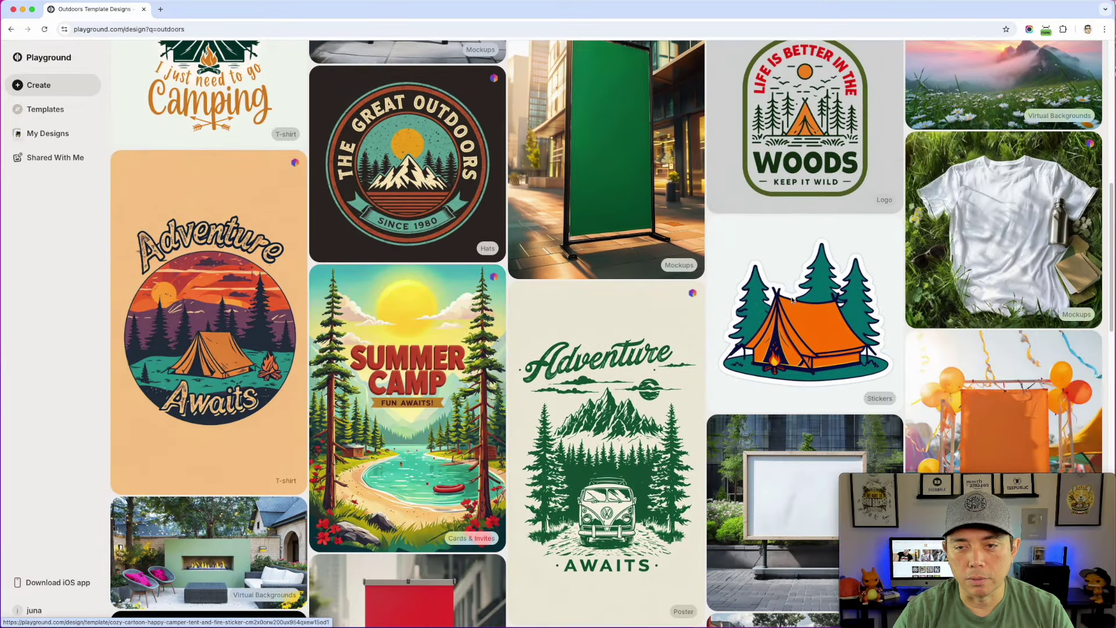
scroll(685, 347, down, 5)
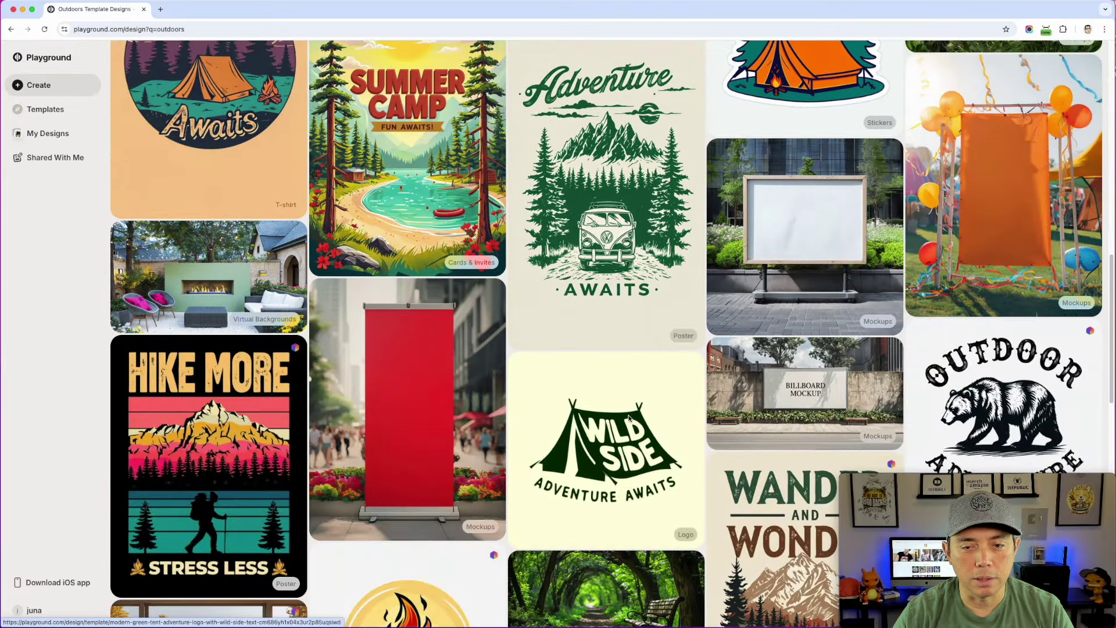
scroll(607, 395, down, 3)
scroll(589, 375, down, 2)
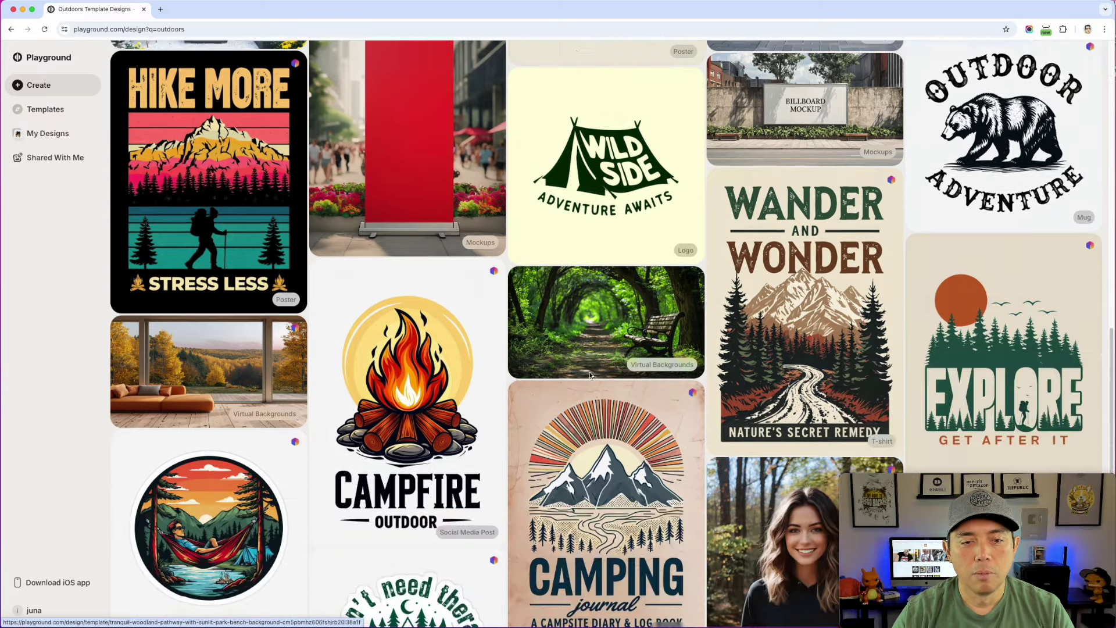
scroll(610, 375, up, 20)
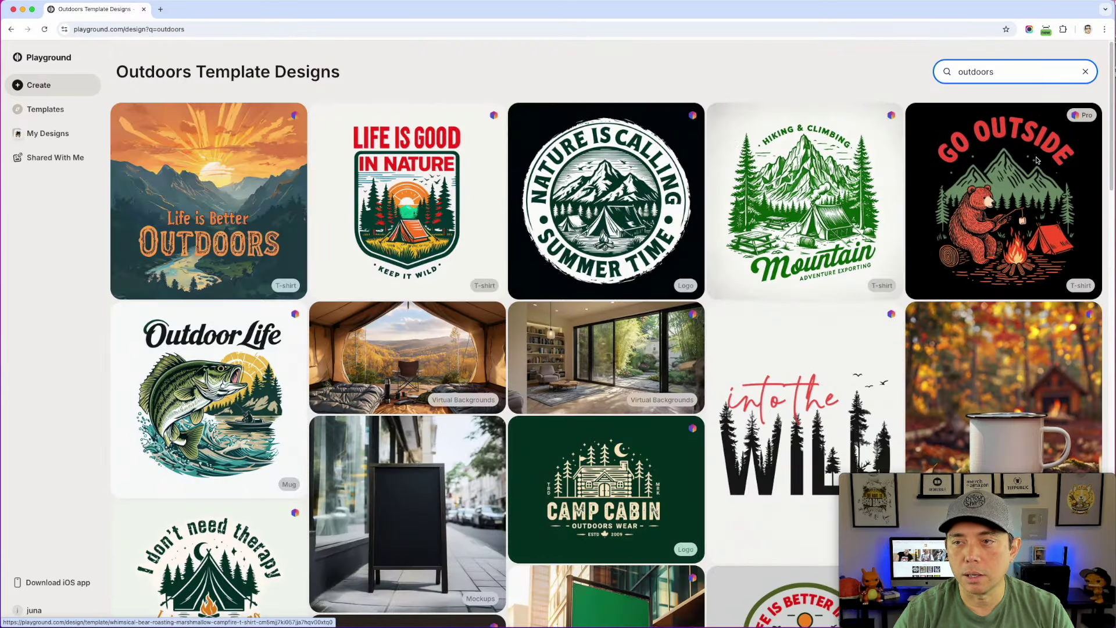
click(1018, 197)
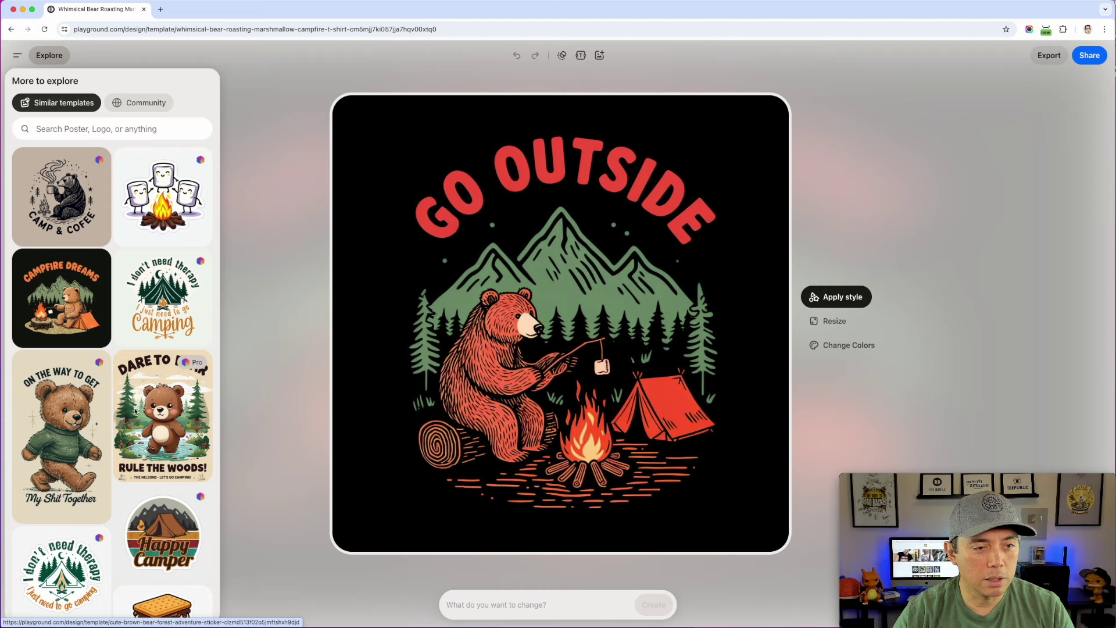
Generate a version of the bear design with its text changed to the suggested "BEARLY ADVENTUROUS"
scroll(133, 445, down, 2)
scroll(133, 446, down, 8)
scroll(117, 449, up, 10)
click(469, 601)
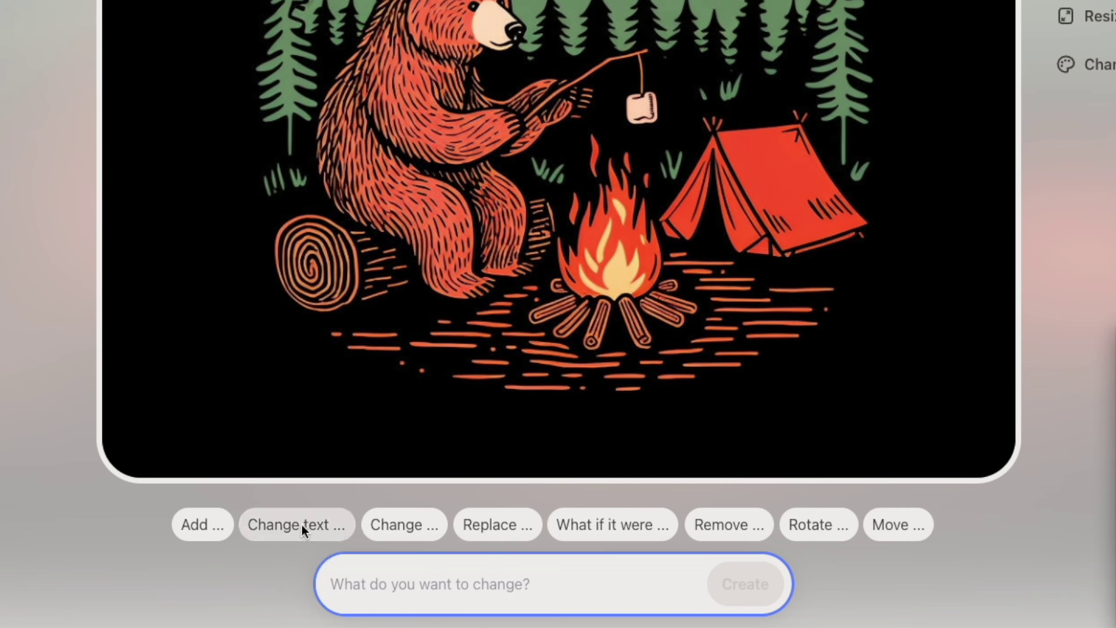
click(302, 525)
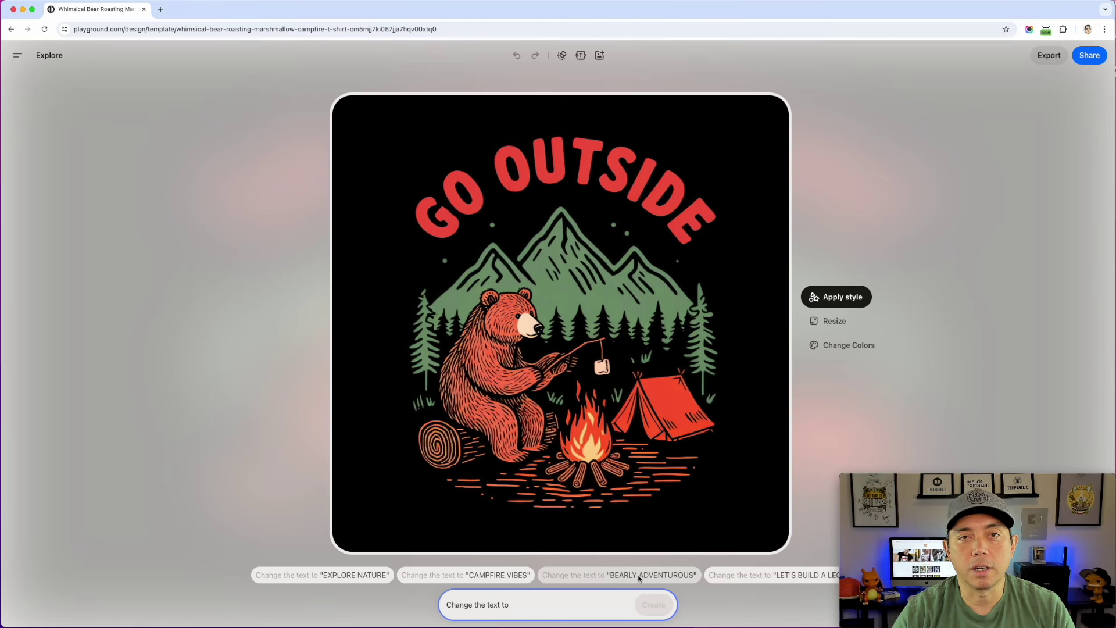
click(639, 577)
click(652, 607)
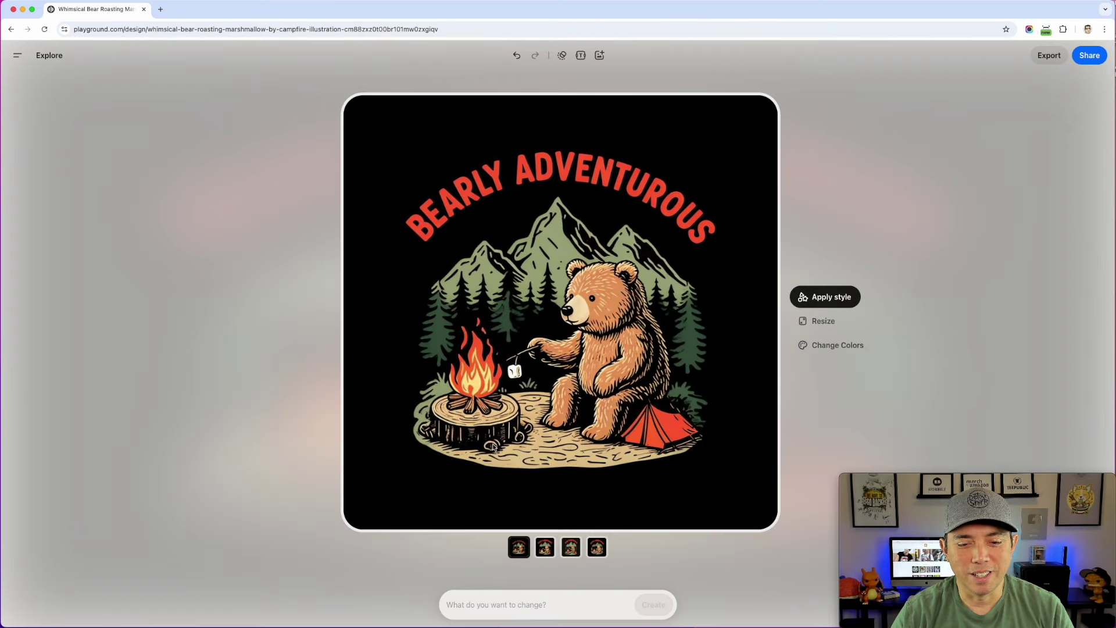
Compare the generated "BEARLY ADVENTUROUS" variations and select the fourth one
click(548, 546)
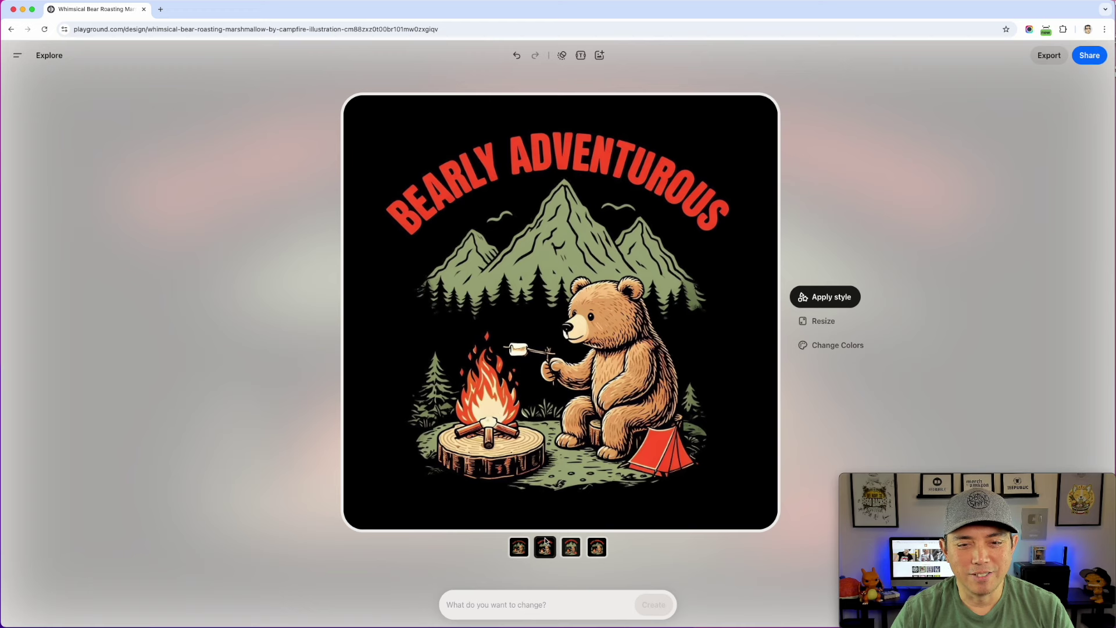
click(572, 548)
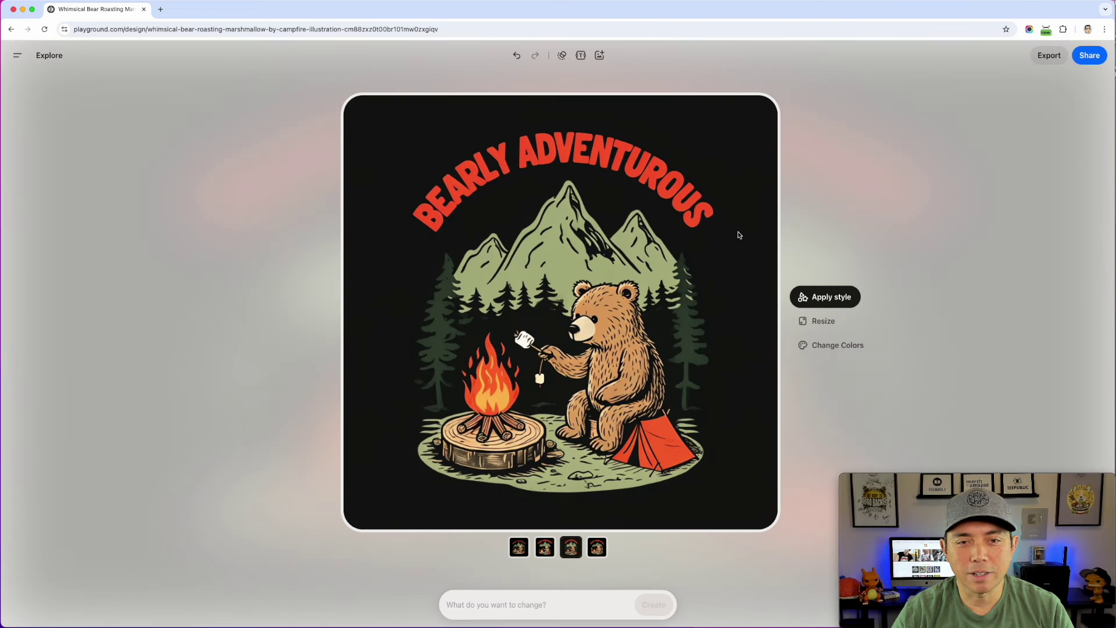
click(599, 548)
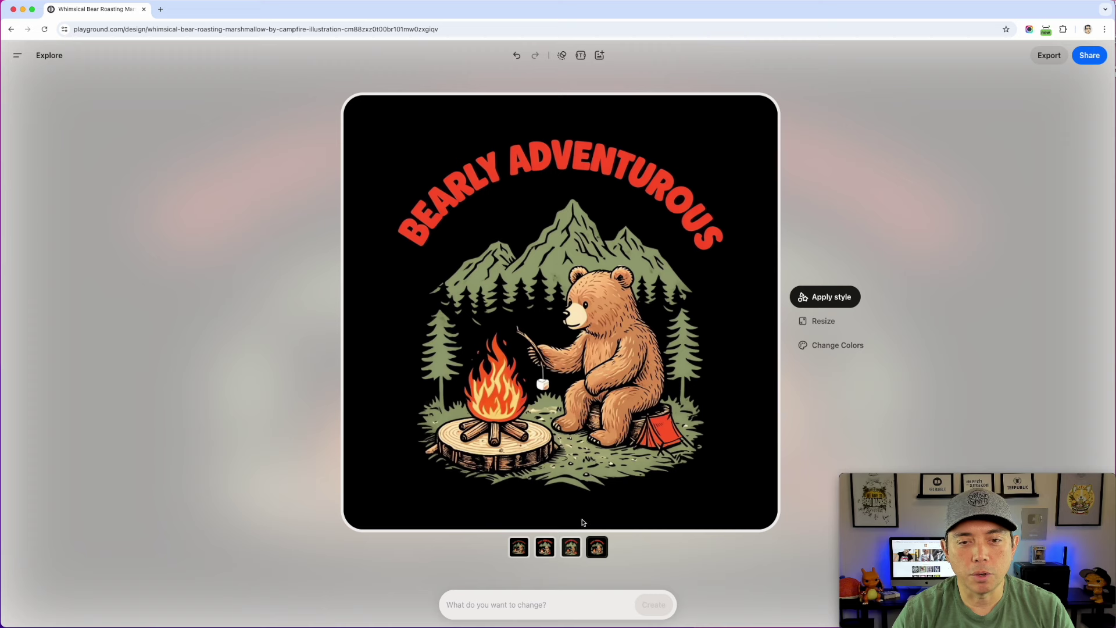
Generate new versions of the selected design with the prompt "Move the text to the bottom"
click(479, 605)
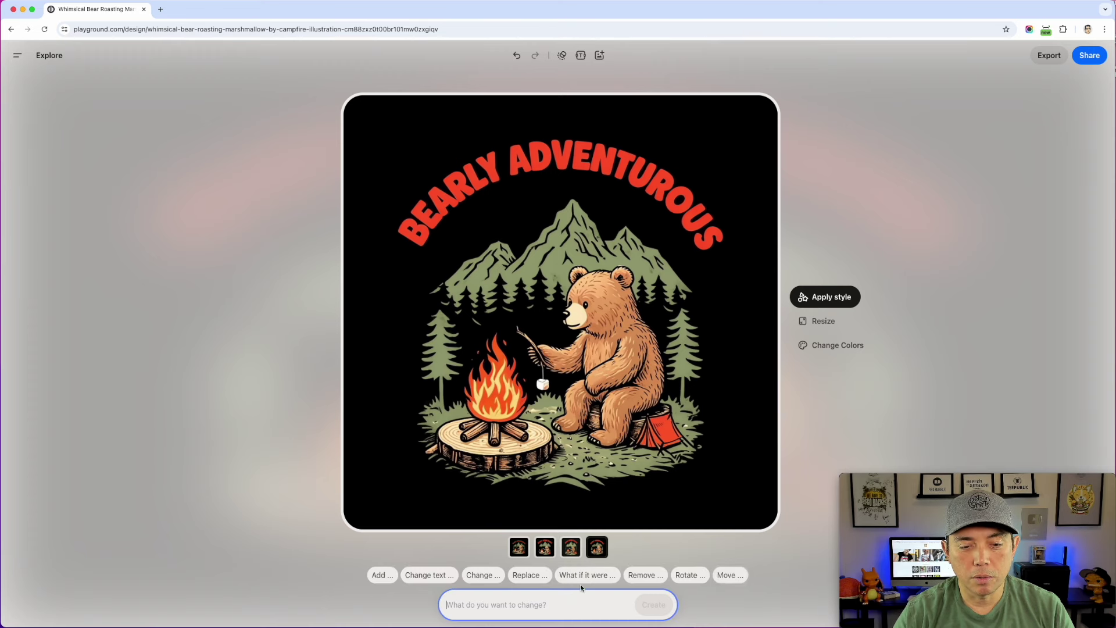
click(730, 575)
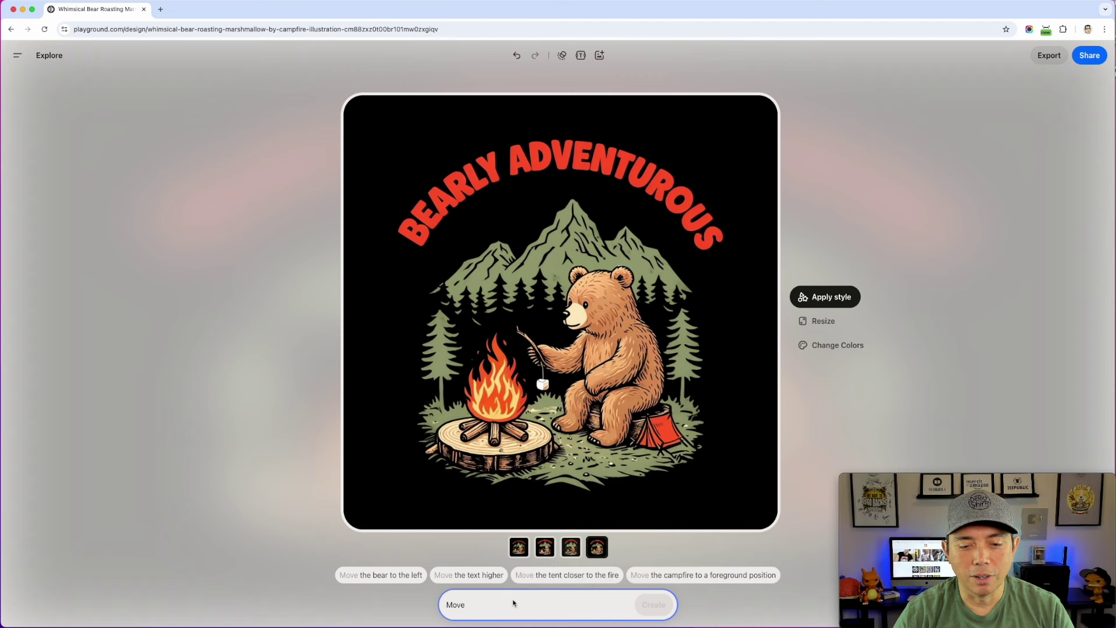
text(the t)
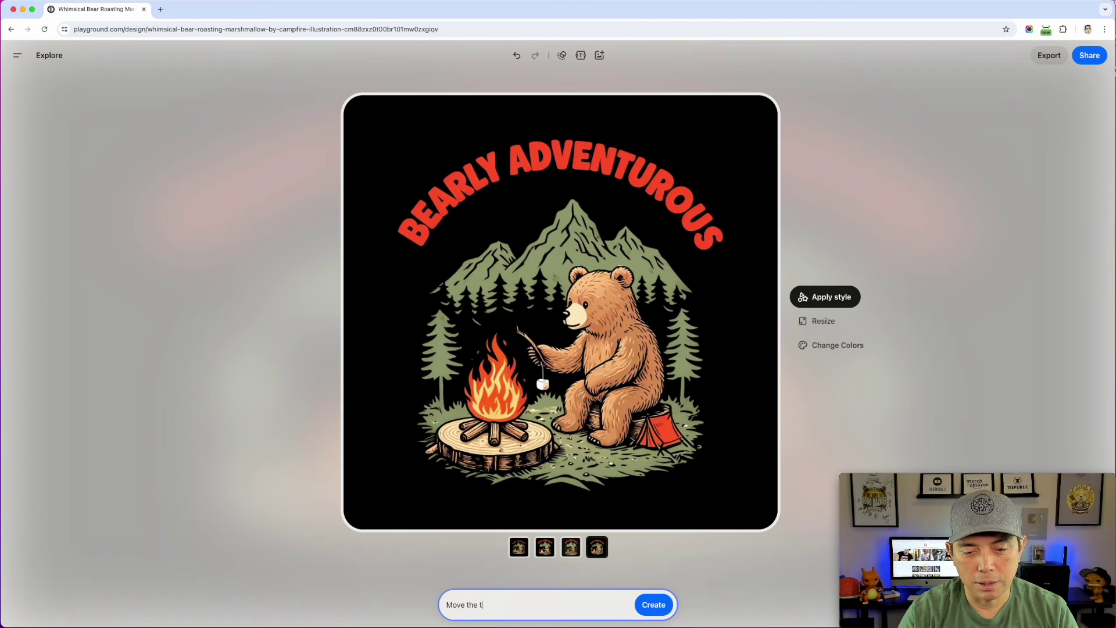
text(ext to the )
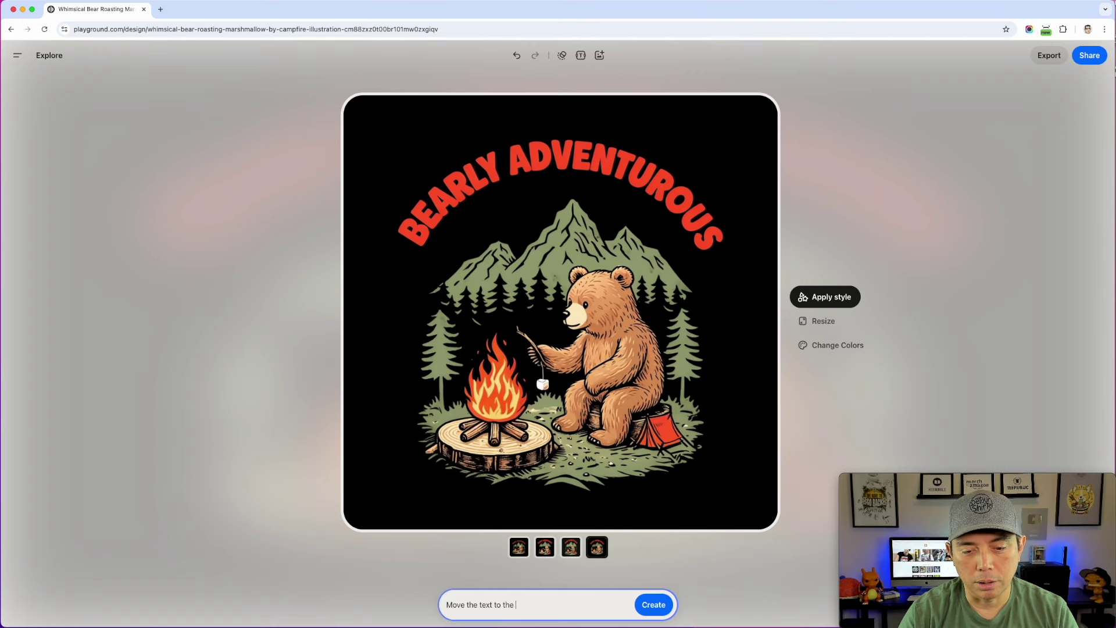
text(bottom)
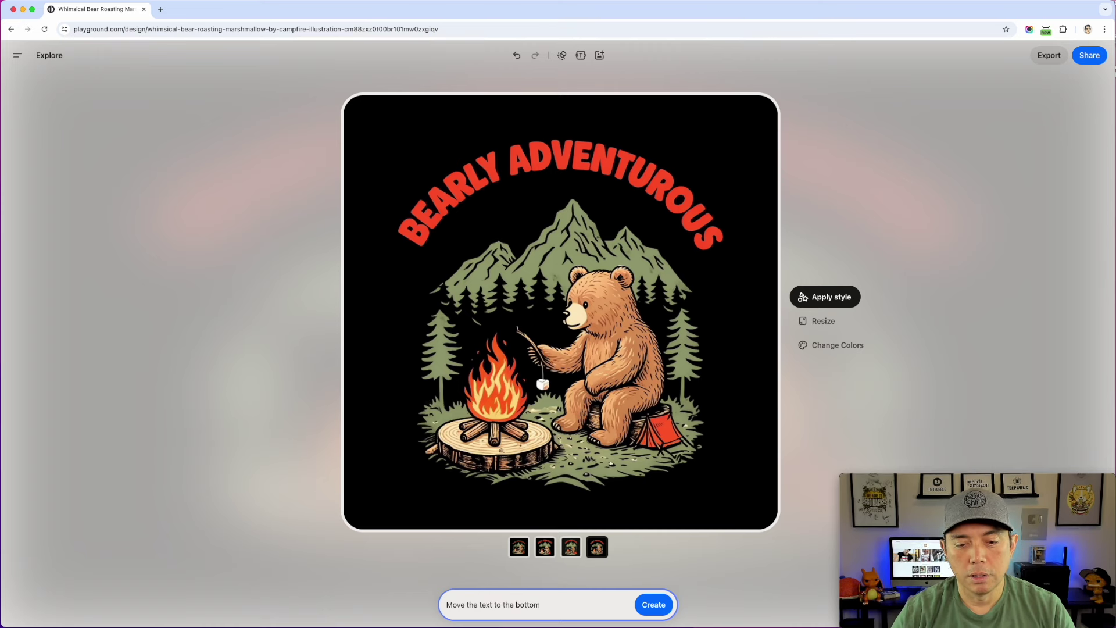
click(650, 605)
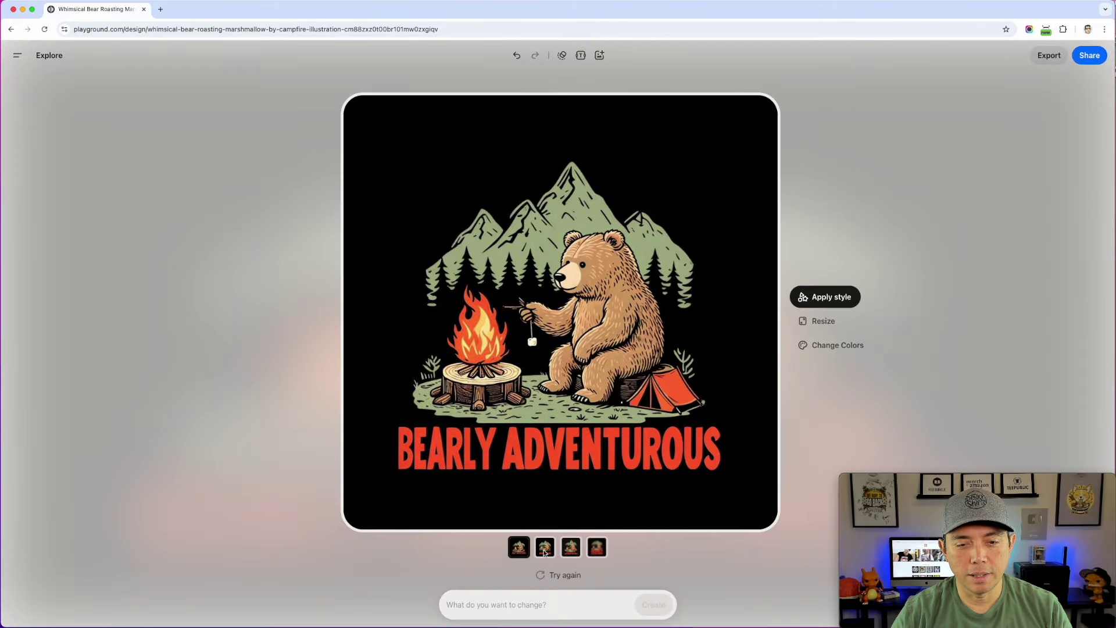
Go through the bottom-text results and select the fourth one with the large two-line lettering
click(545, 548)
click(569, 549)
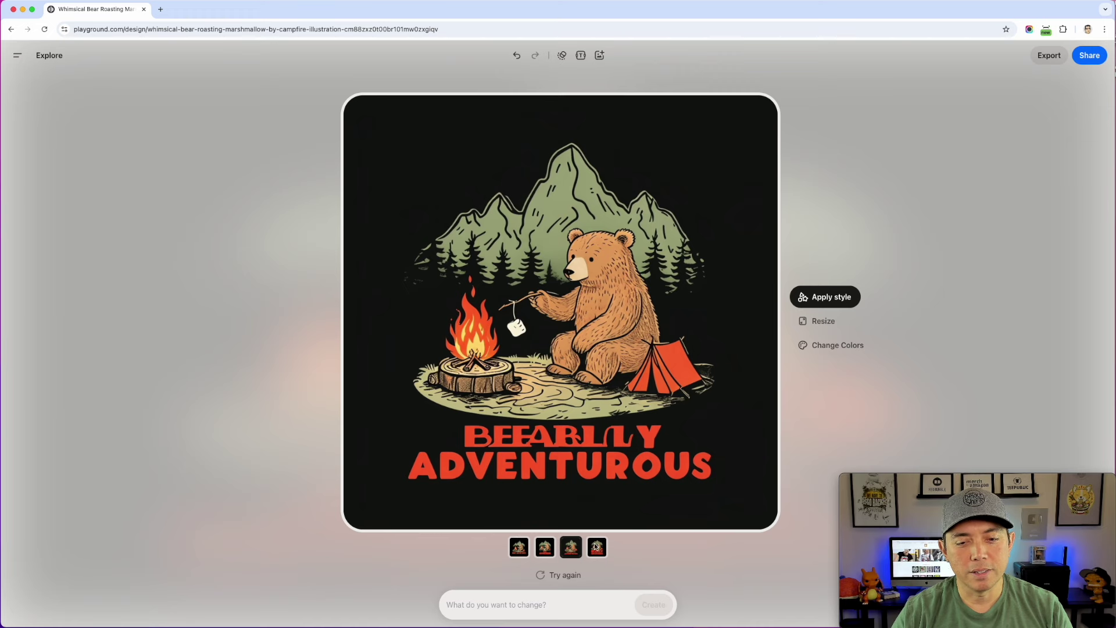
click(596, 546)
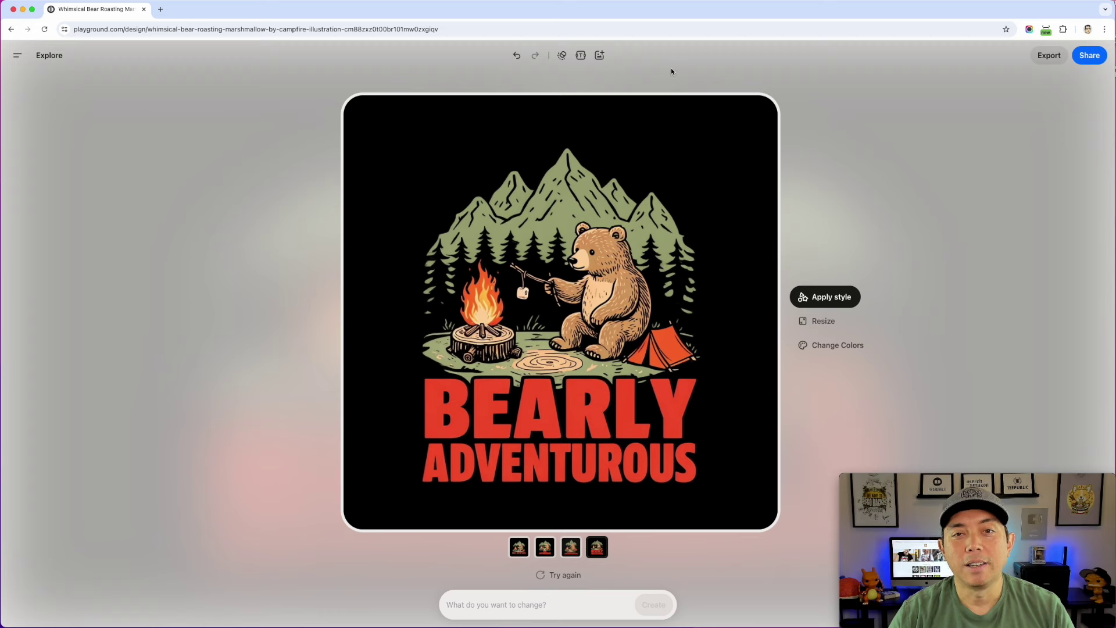
Add white birds.png from the Desktop to the design, scaled down and placed in the sky above the mountains' left side
click(599, 57)
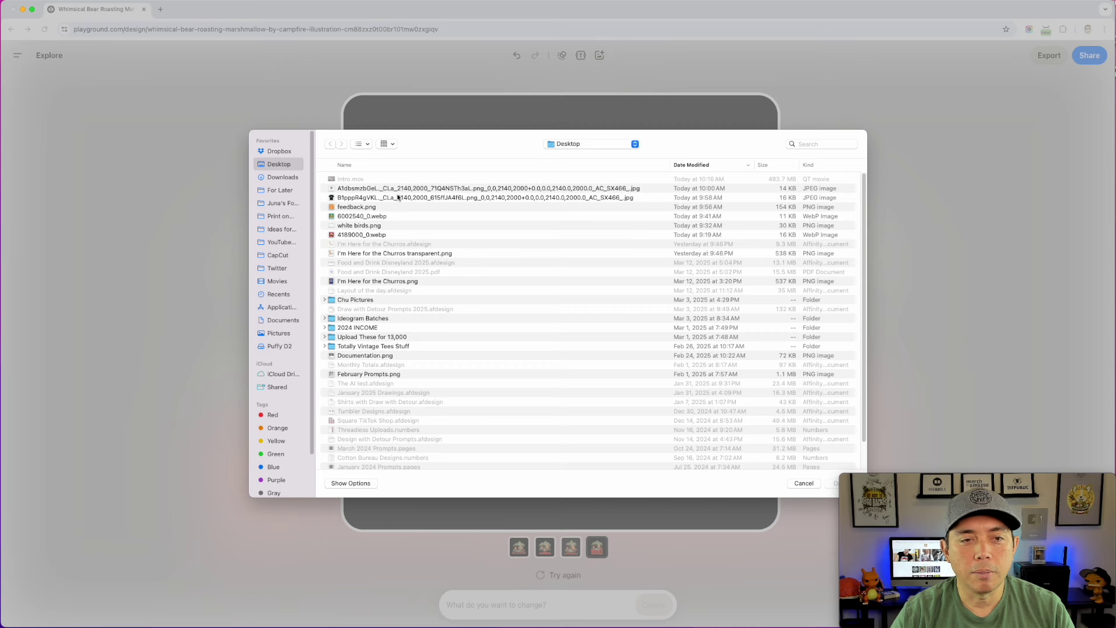
click(354, 226)
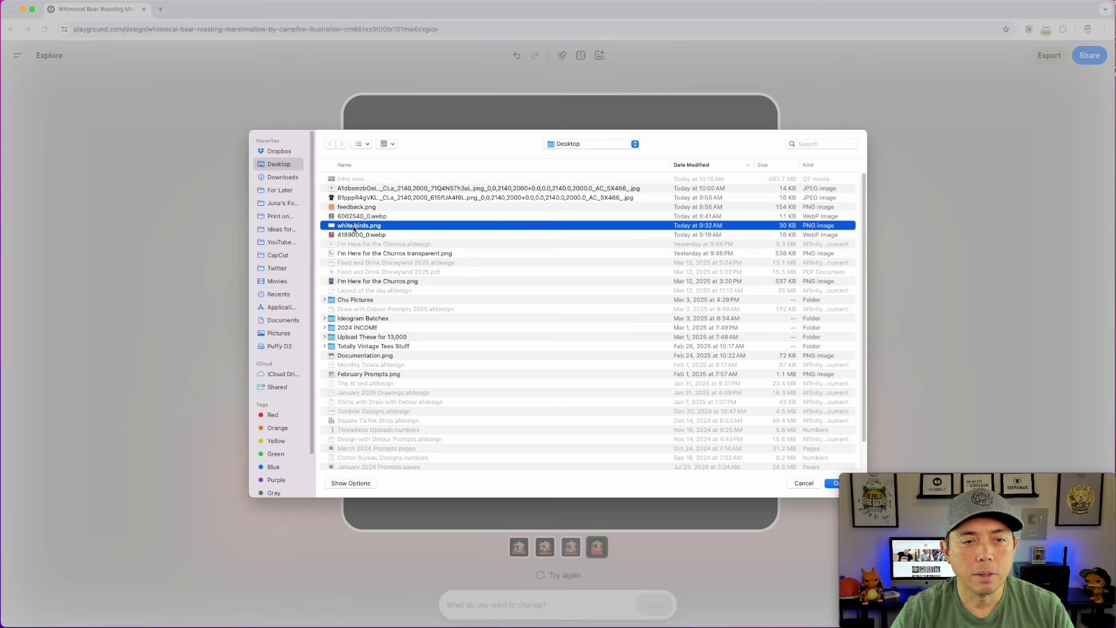
double_click(355, 226)
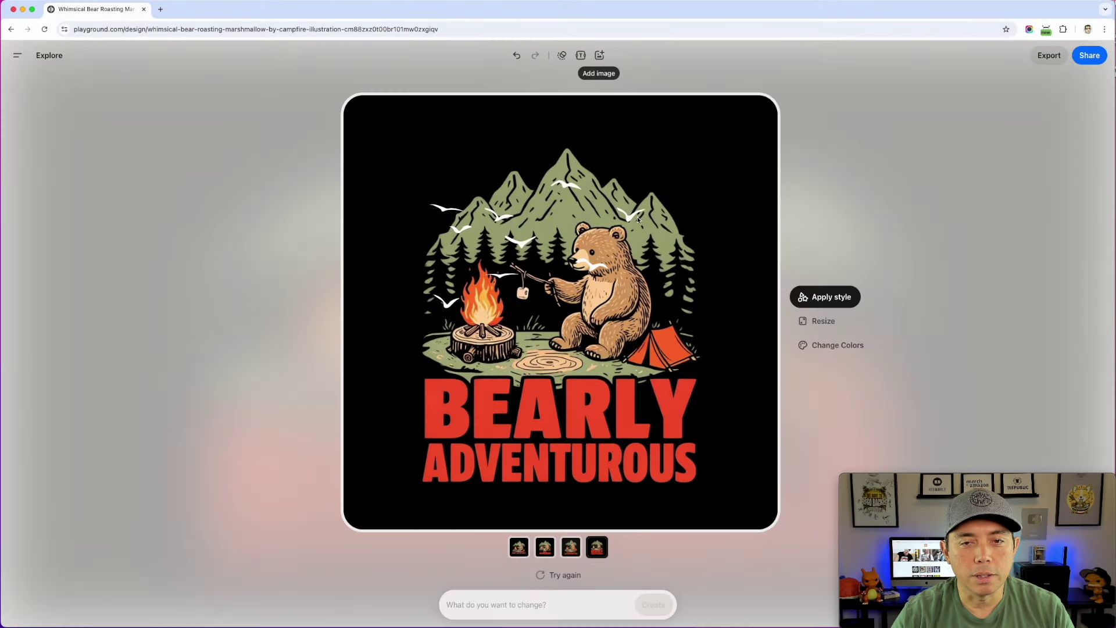
drag(647, 253, 542, 162)
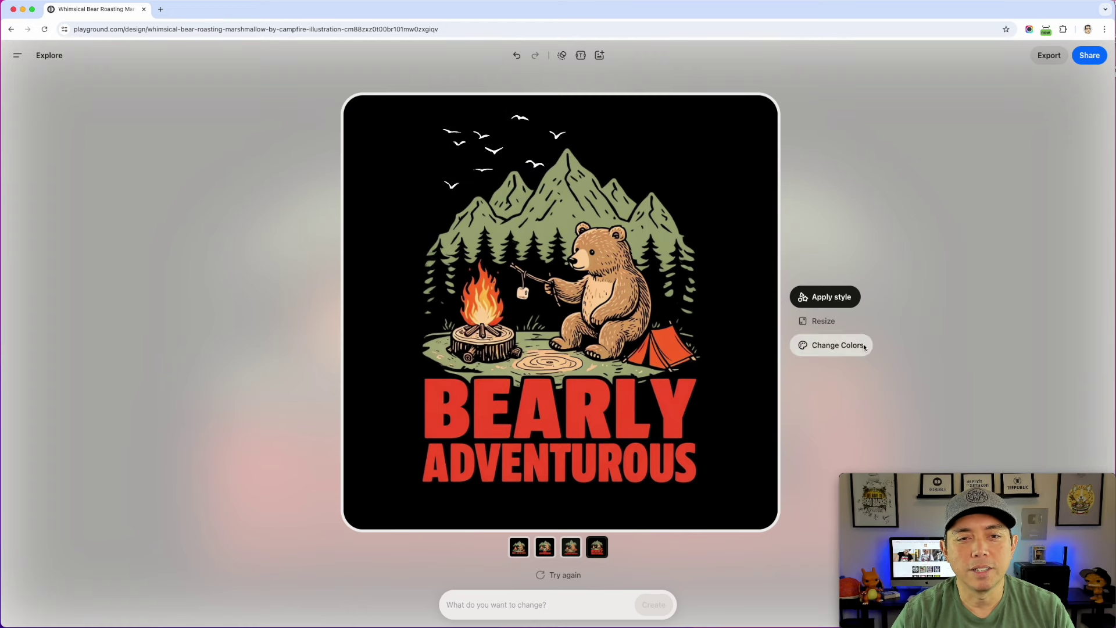
drag(555, 138, 547, 138)
Add a second copy of white birds.png, mirrored and scaled down, in the sky above the mountains' right side
click(598, 53)
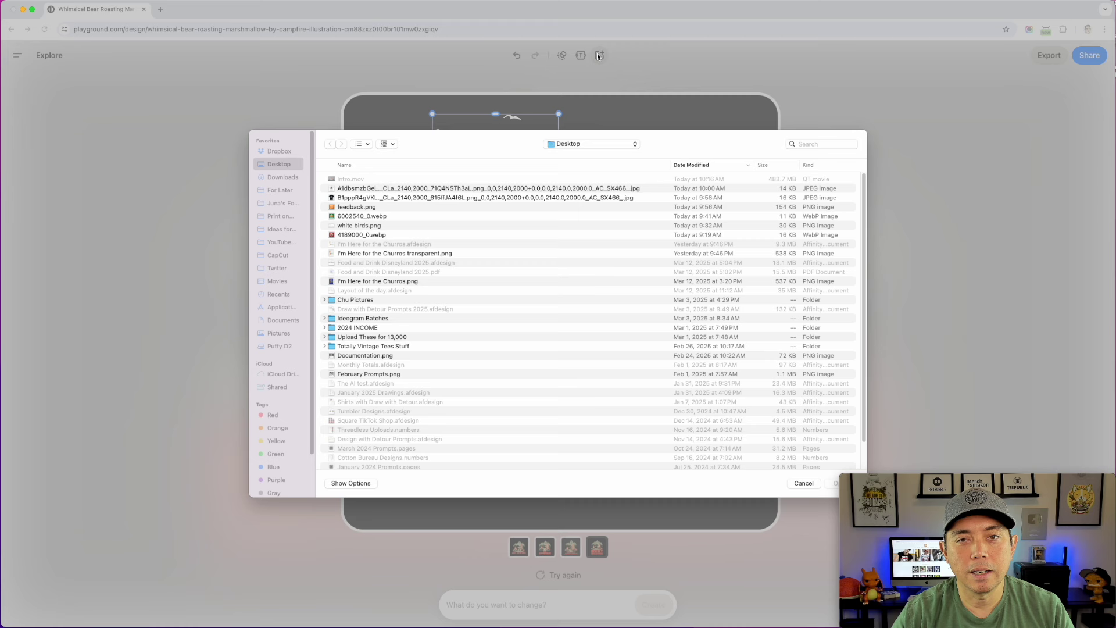
double_click(367, 225)
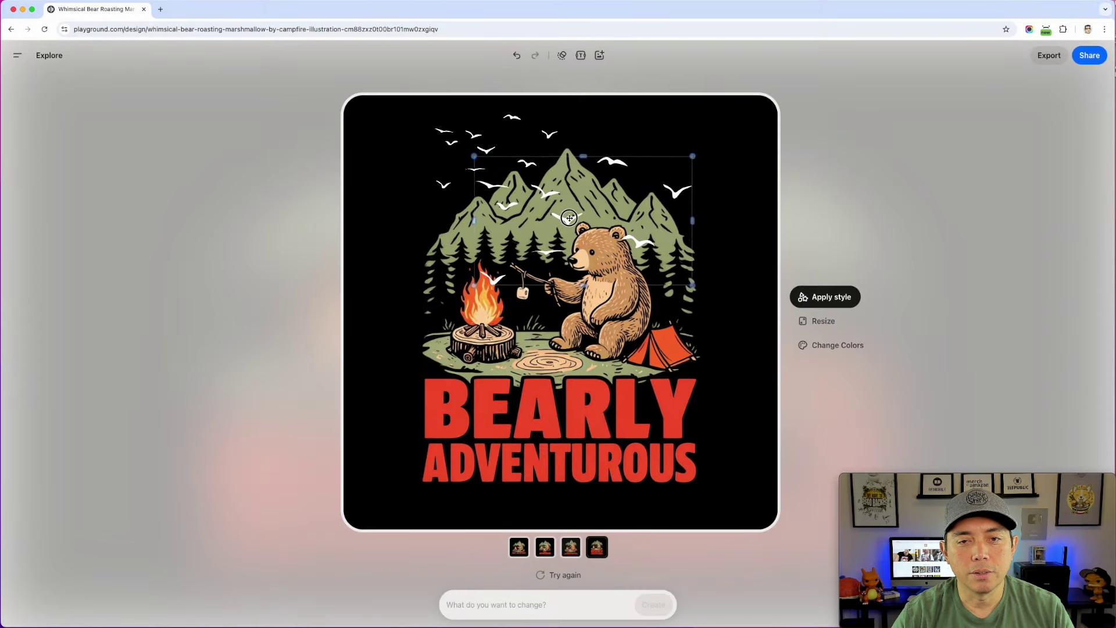
click(578, 220)
drag(578, 220, 590, 215)
drag(639, 183, 699, 188)
drag(654, 152, 649, 154)
click(718, 172)
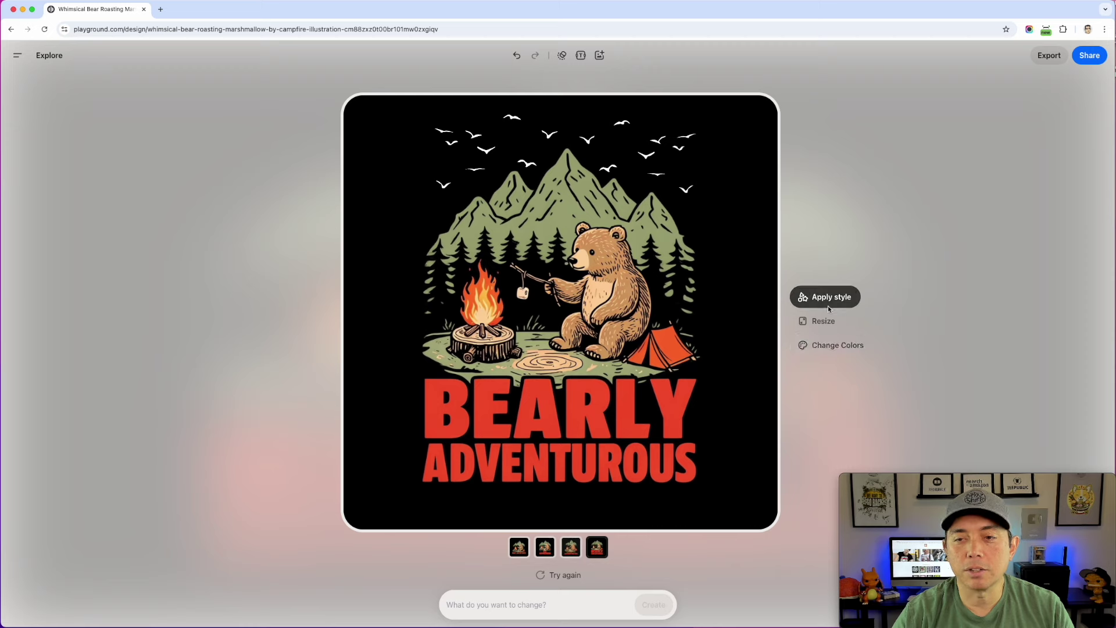
Export the finished bear design as a download, inspect the downloaded image in its own window and close it
click(1056, 60)
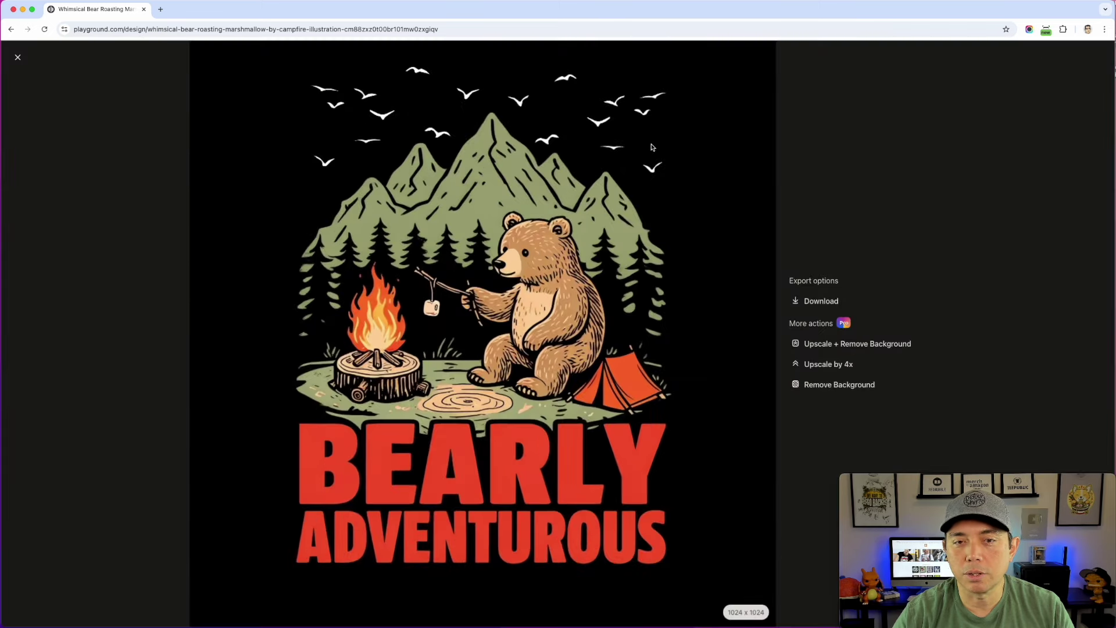
click(806, 302)
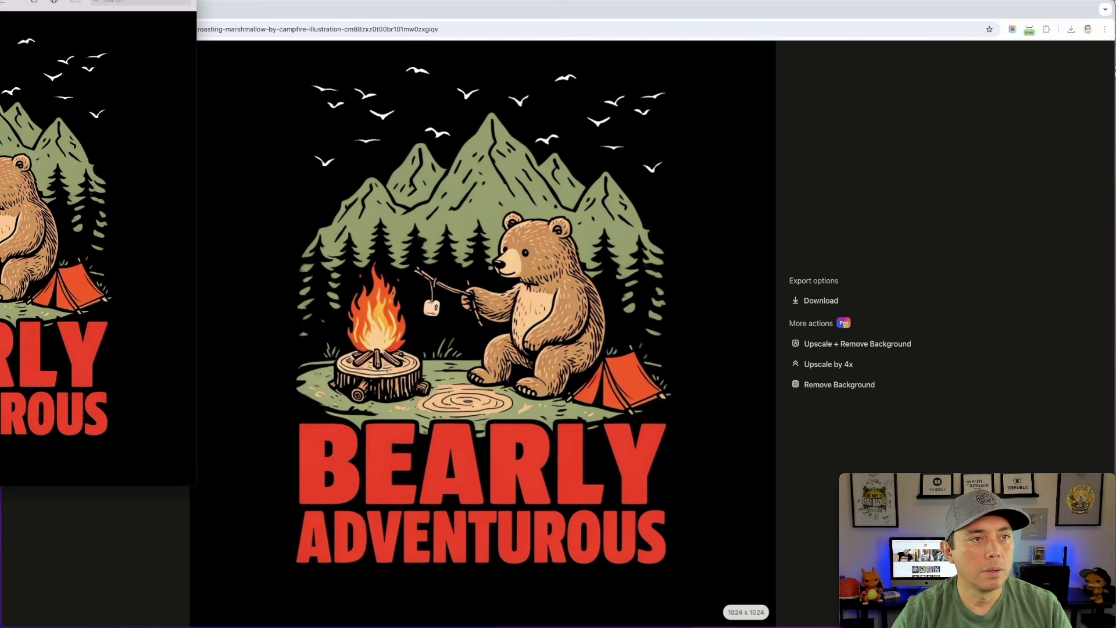
drag(49, 10, 584, 66)
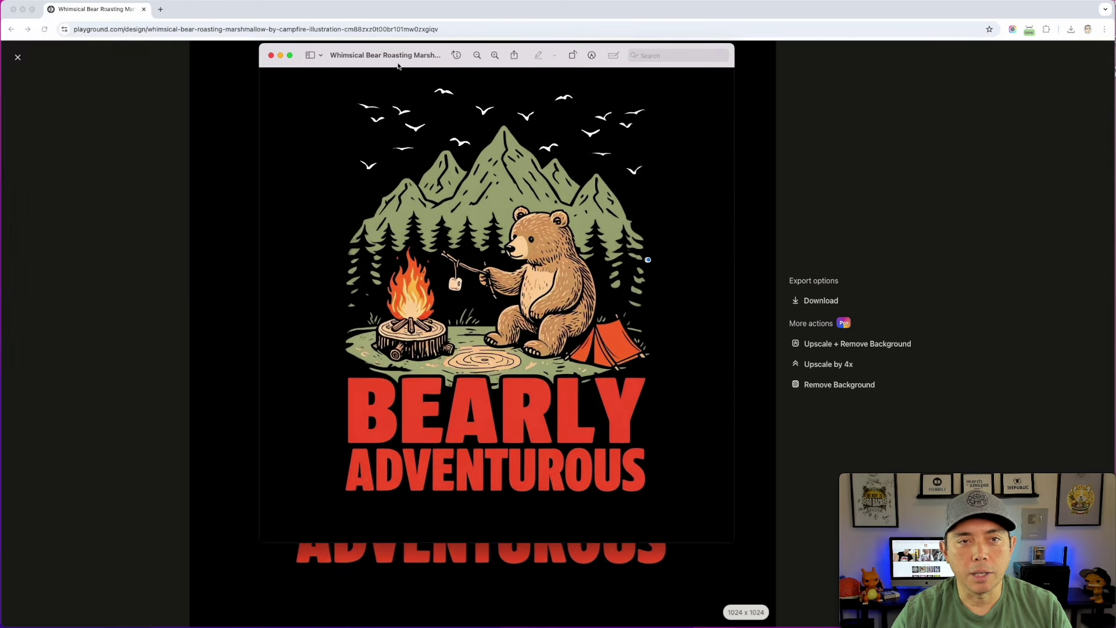
drag(400, 51, 460, 46)
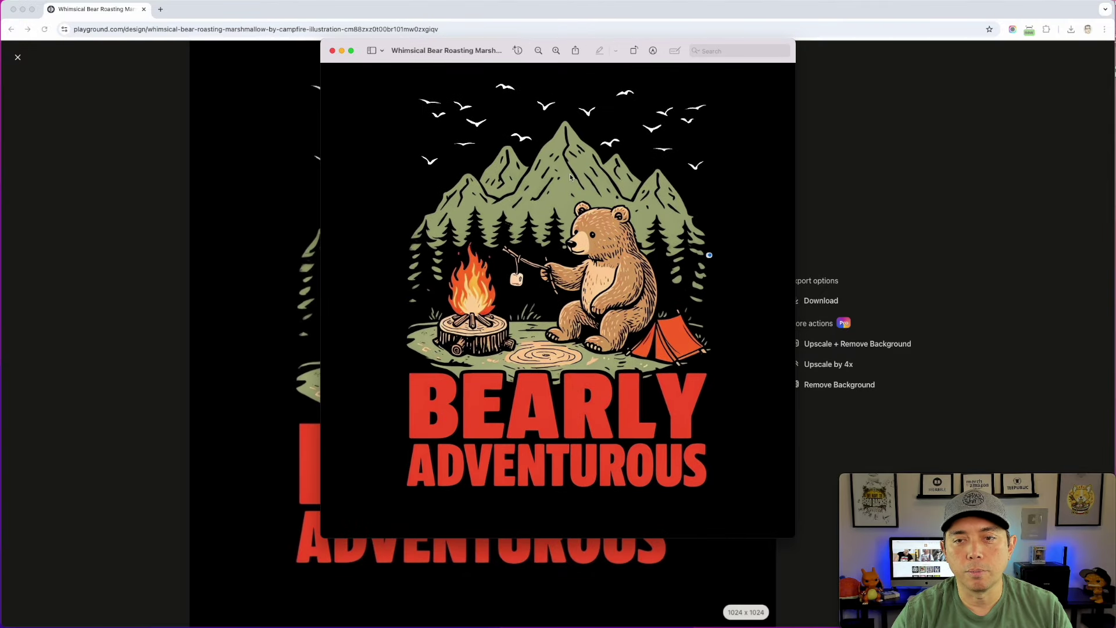
click(332, 50)
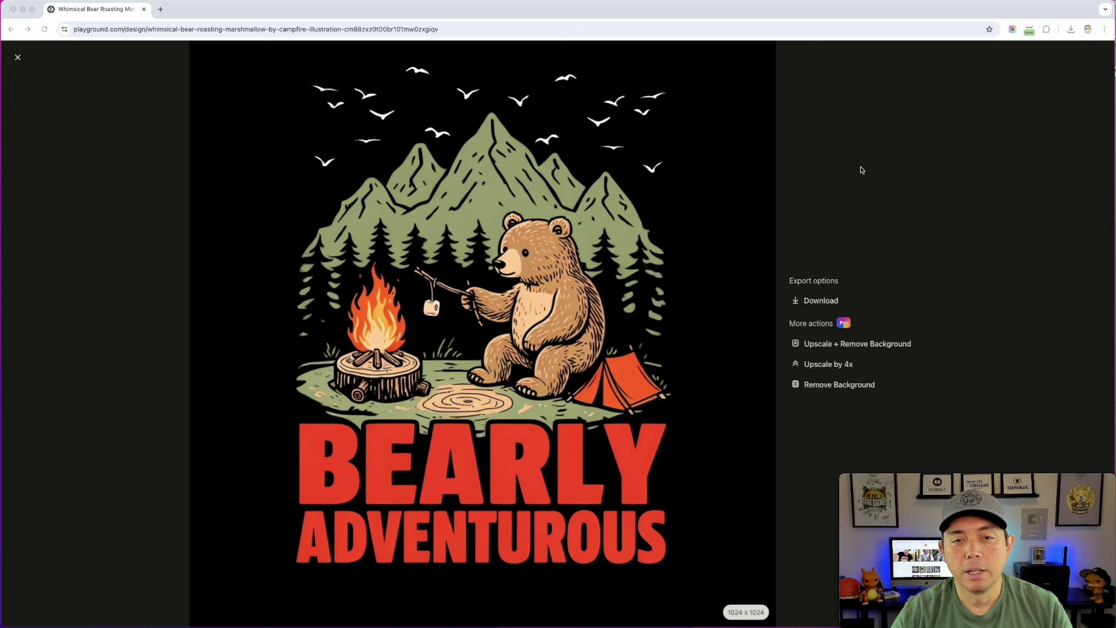
Leave the export view, return to the Create page and open the T-shirt templates
click(18, 57)
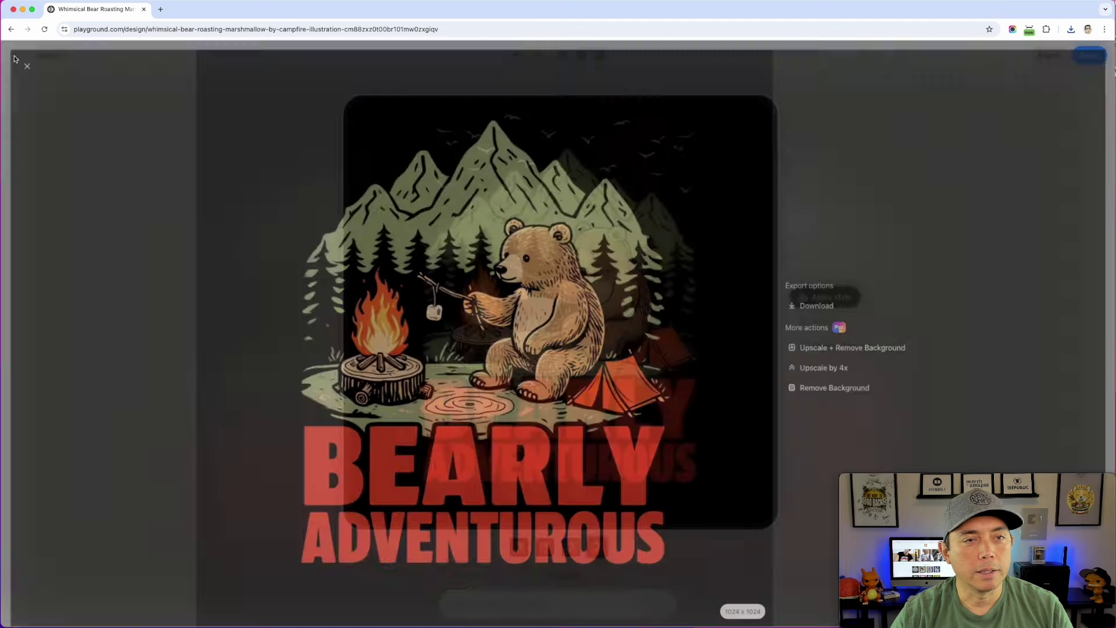
click(39, 57)
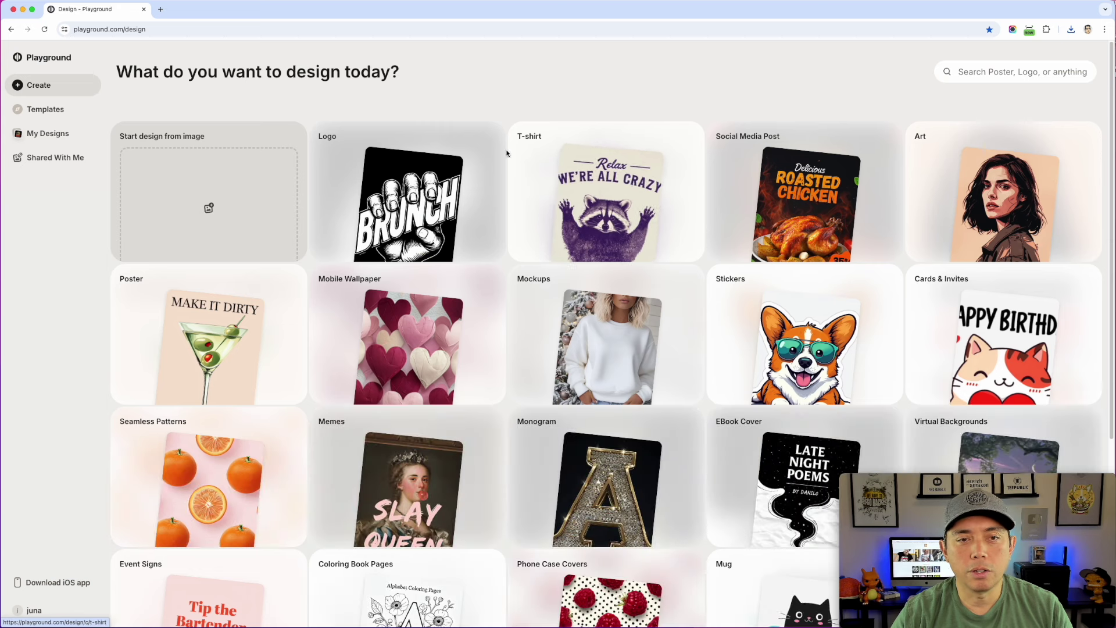
scroll(589, 204, down, 1)
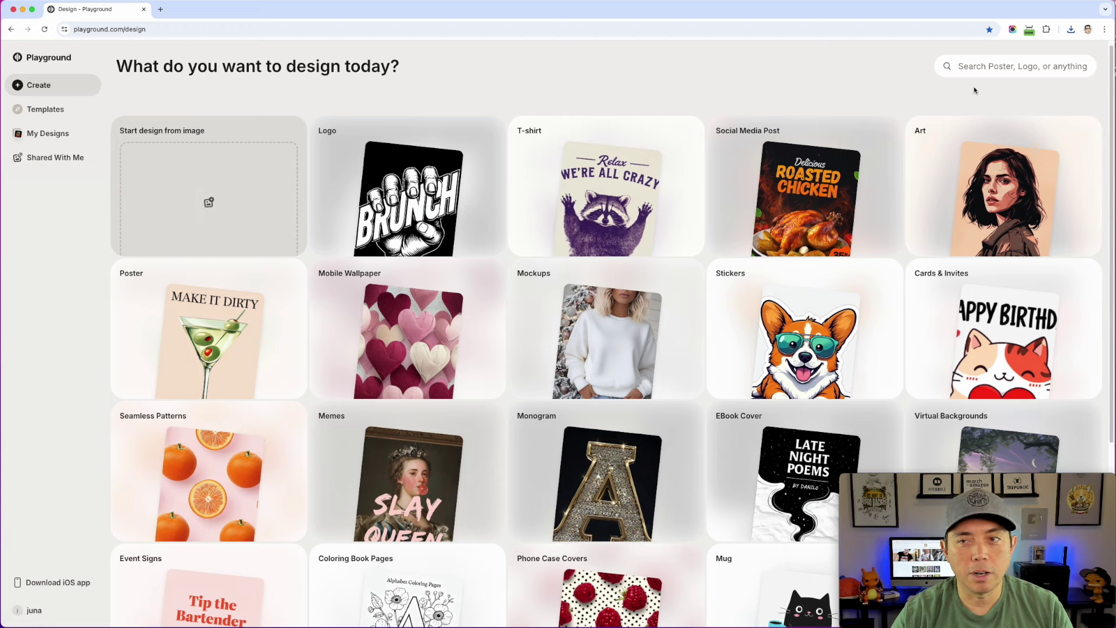
click(590, 190)
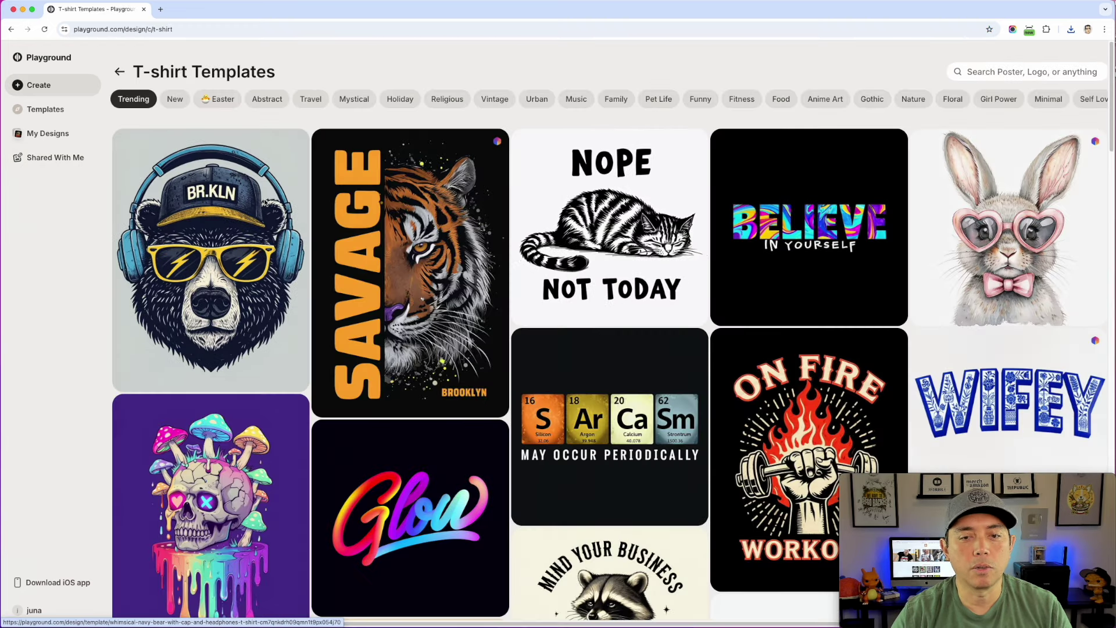
Browse the trending T-shirt templates, followed by the New and Easter categories
scroll(533, 361, down, 9)
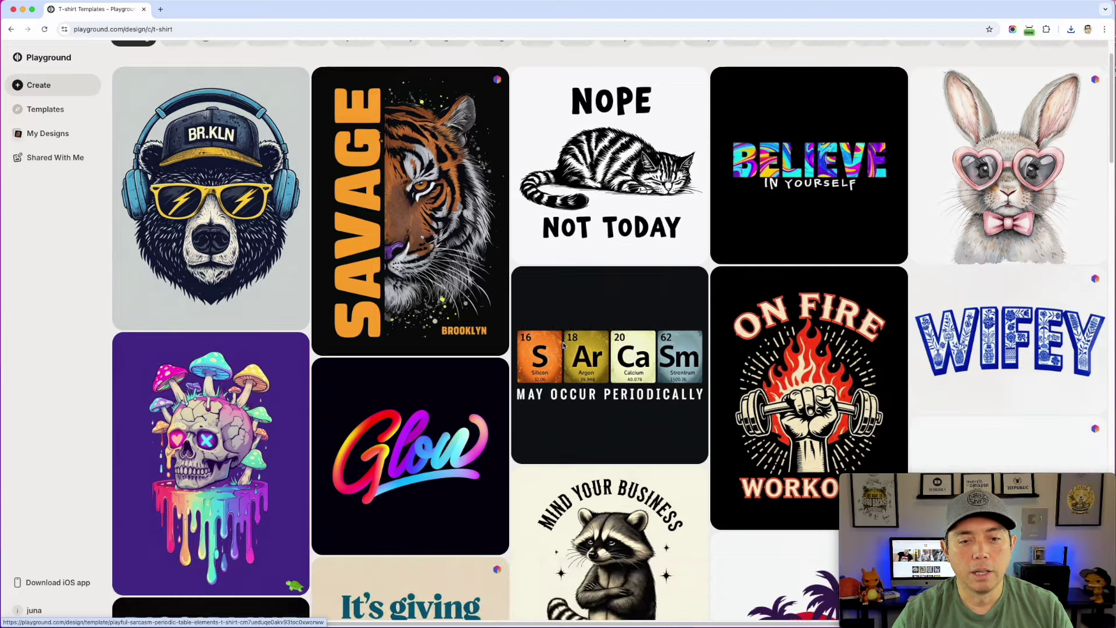
scroll(533, 361, down, 3)
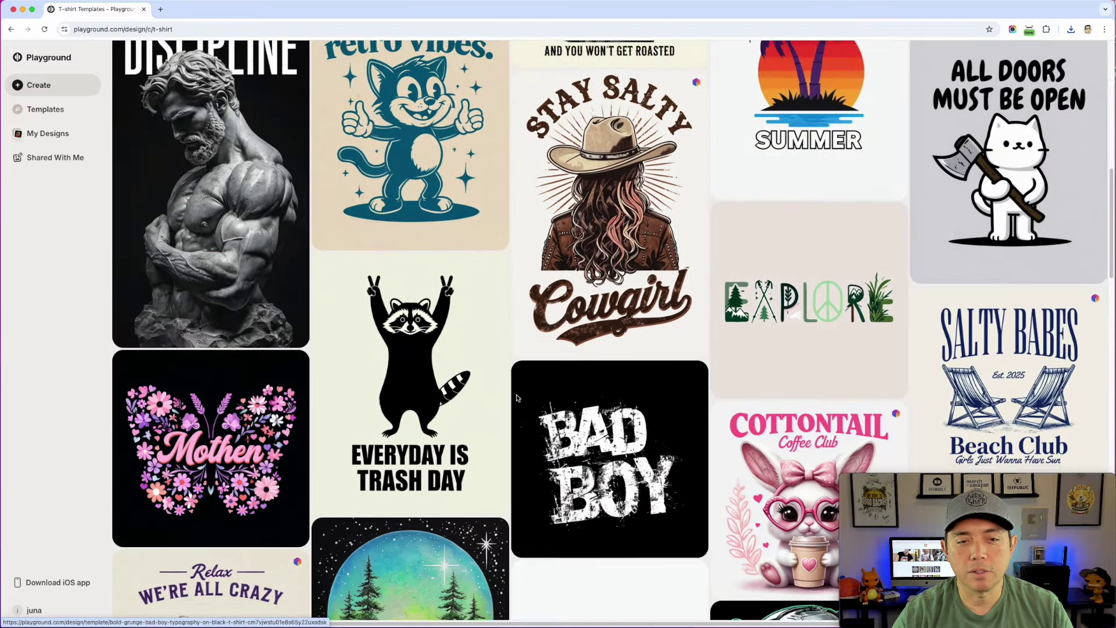
scroll(517, 397, down, 6)
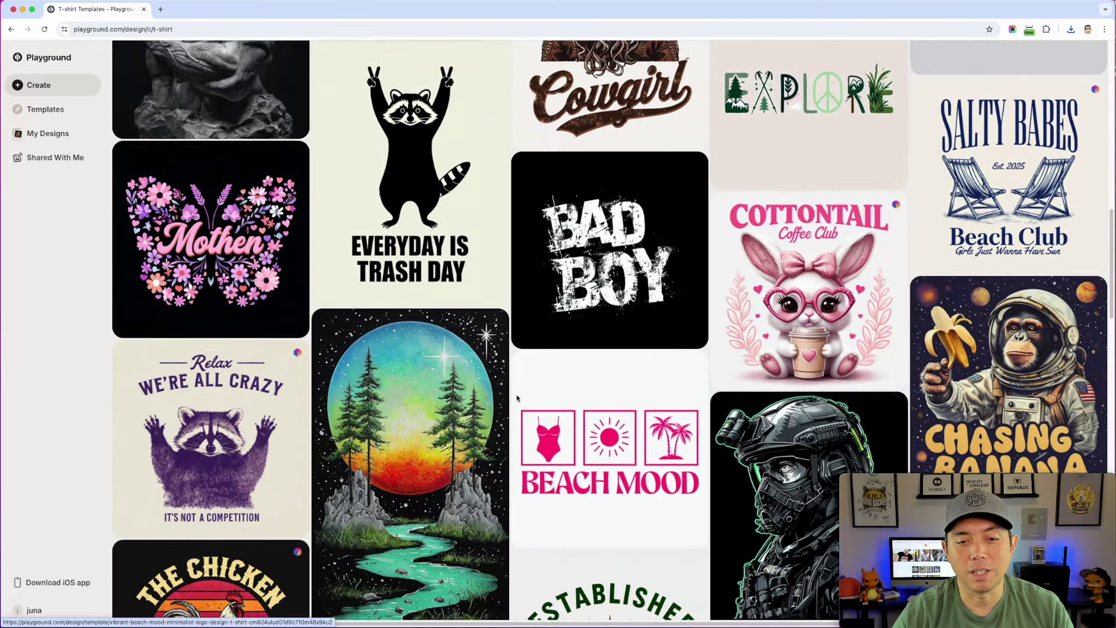
scroll(229, 318, up, 10)
click(173, 100)
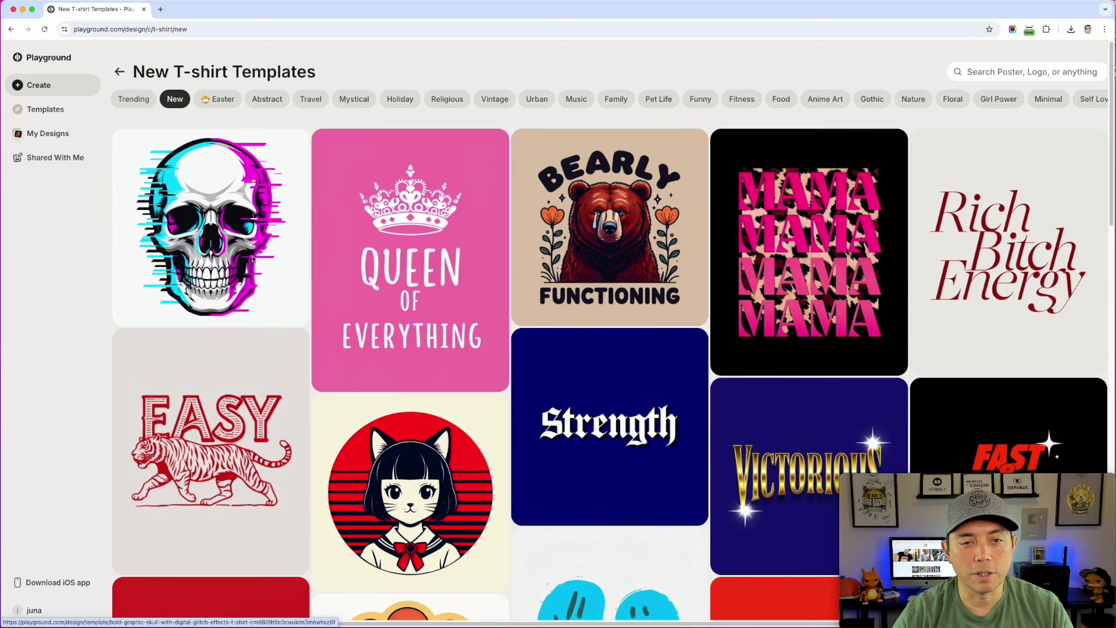
click(222, 106)
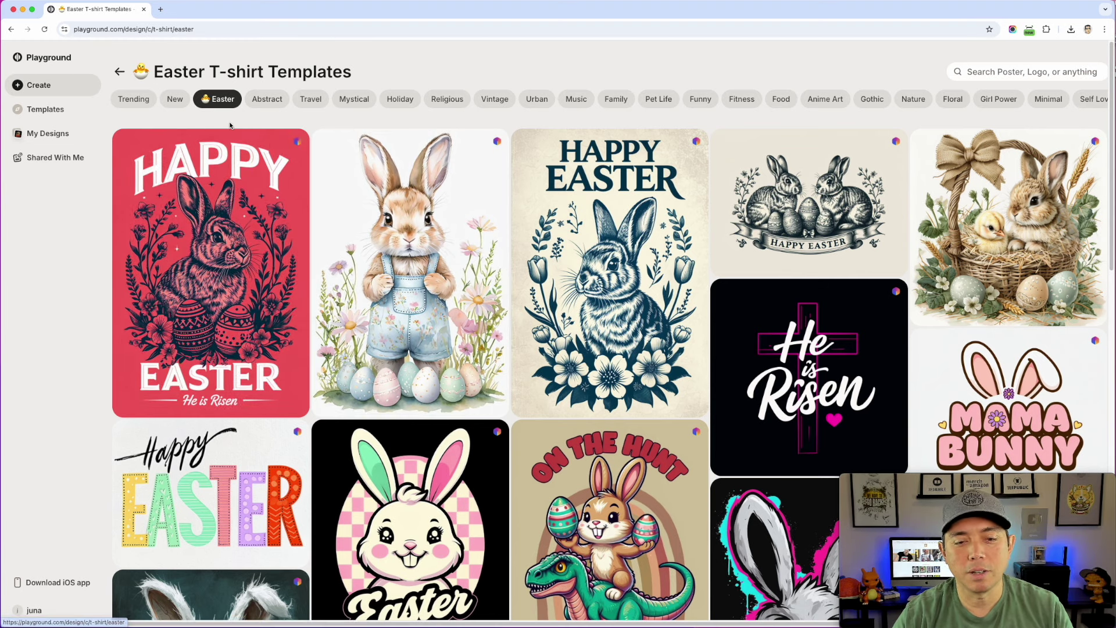
Look through the Easter T-shirt templates and open the vintage navy rabbit "Happy Easter" design on the beige background
scroll(273, 265, down, 3)
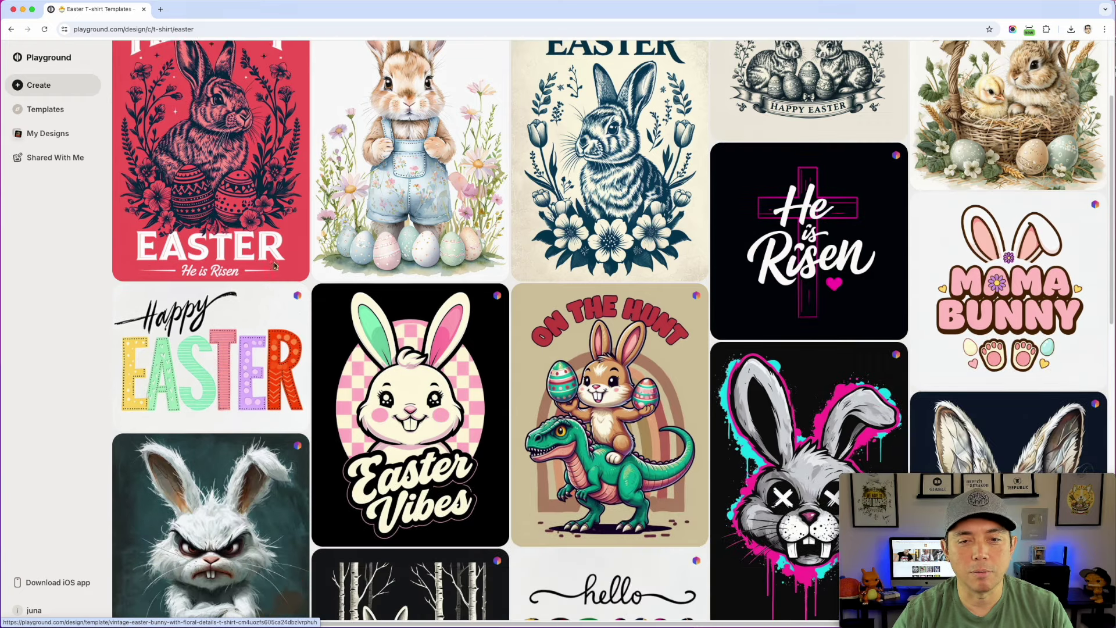
scroll(273, 265, down, 10)
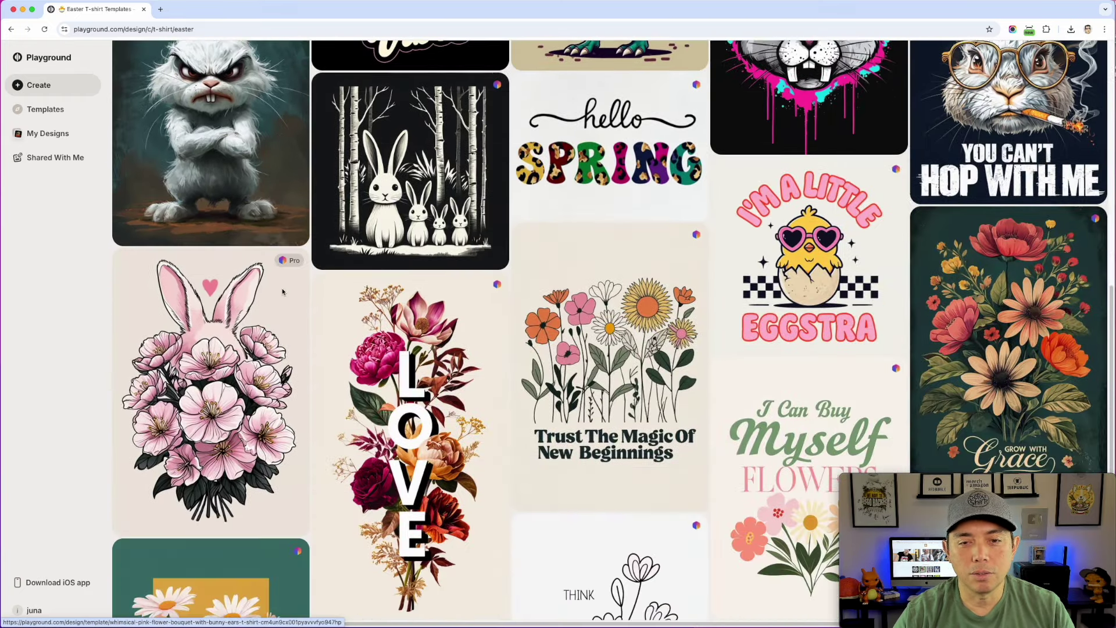
scroll(282, 292, down, 6)
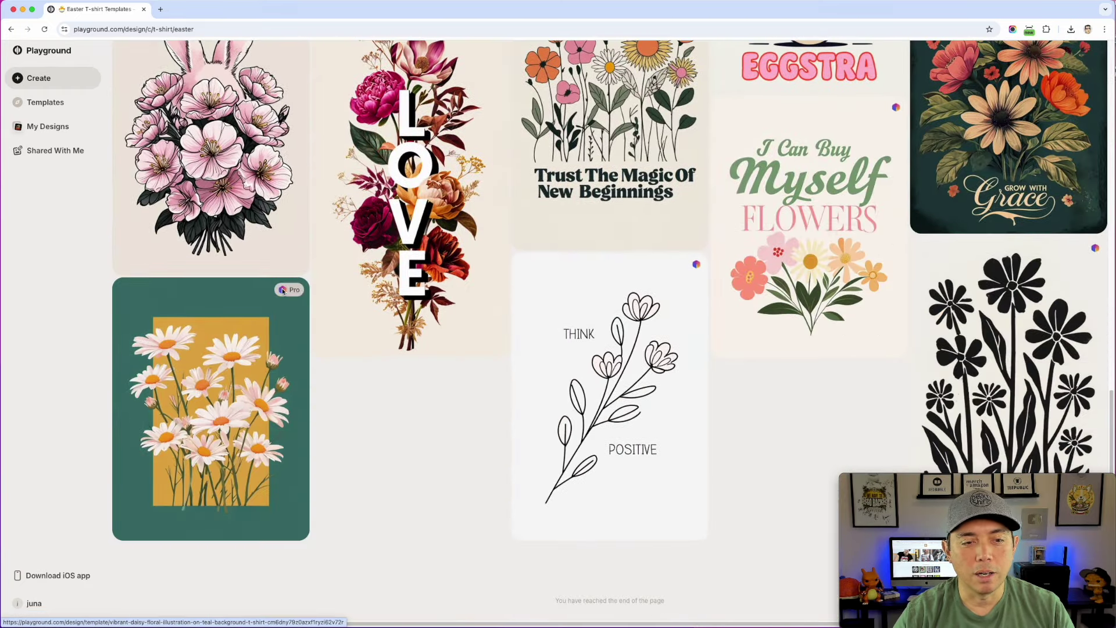
scroll(282, 292, up, 14)
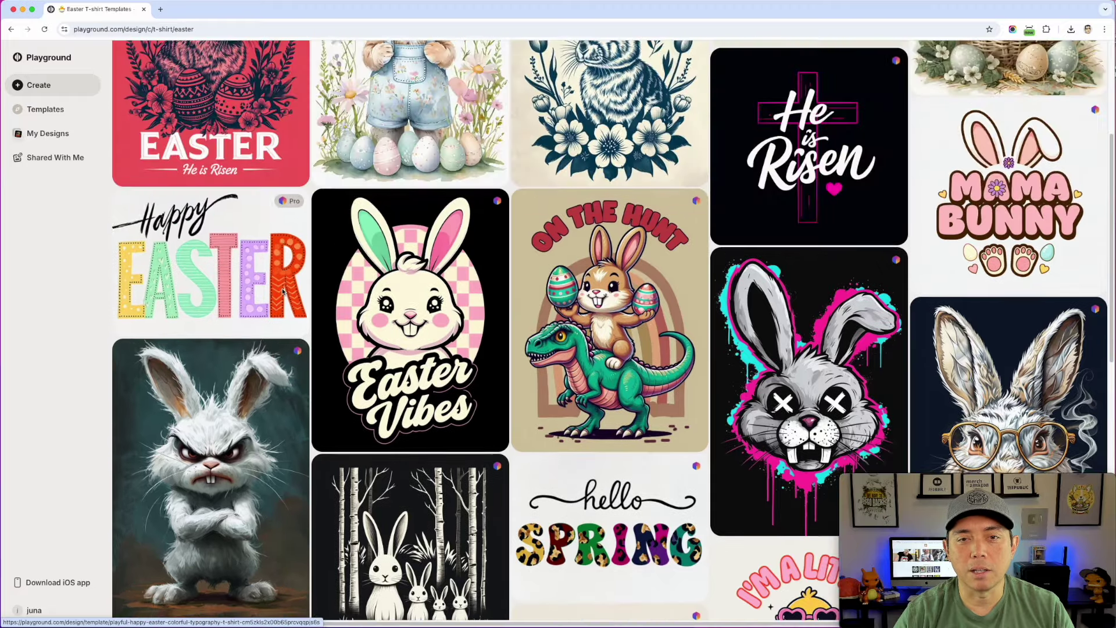
scroll(282, 291, up, 4)
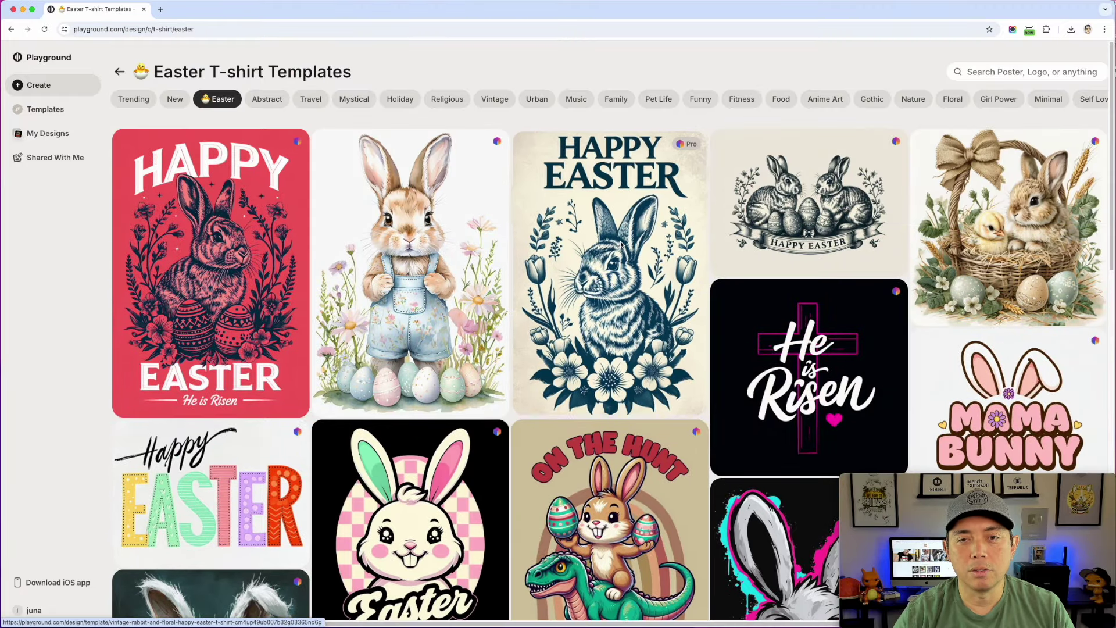
click(621, 244)
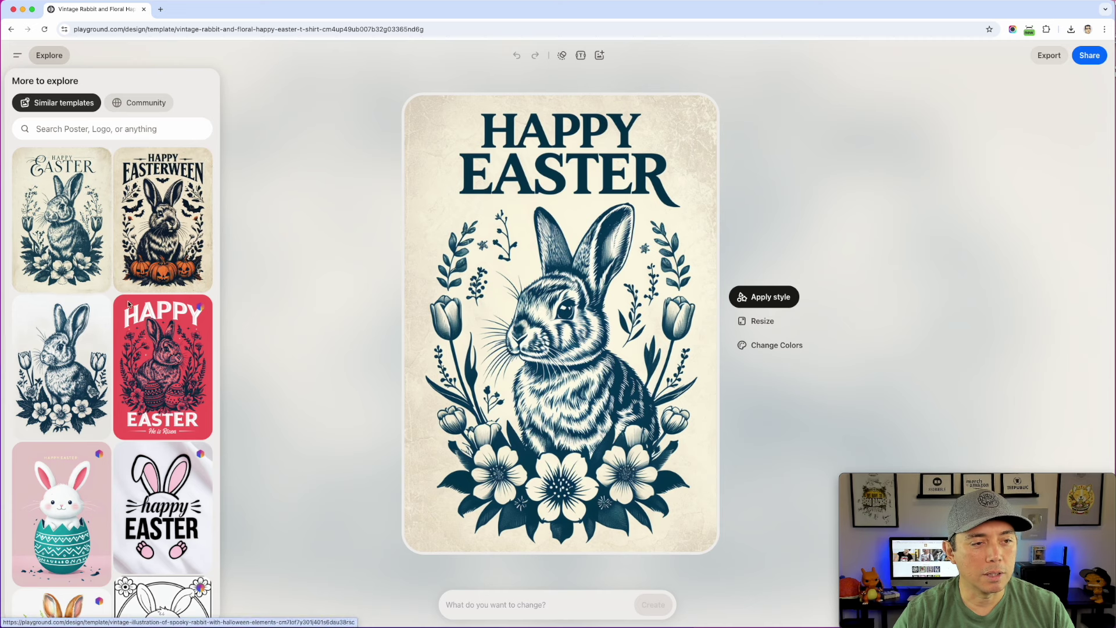
Change the rabbit template's text to the suggested phrase "HOP INTO SPRING" and generate the new versions
scroll(128, 303, down, 5)
scroll(128, 303, up, 5)
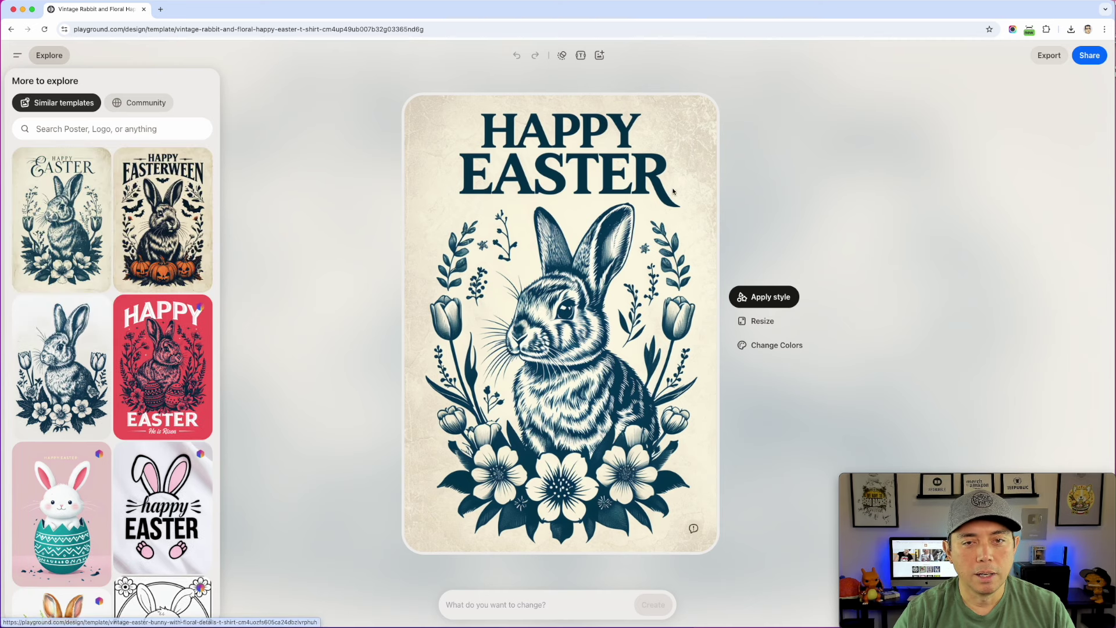
click(510, 605)
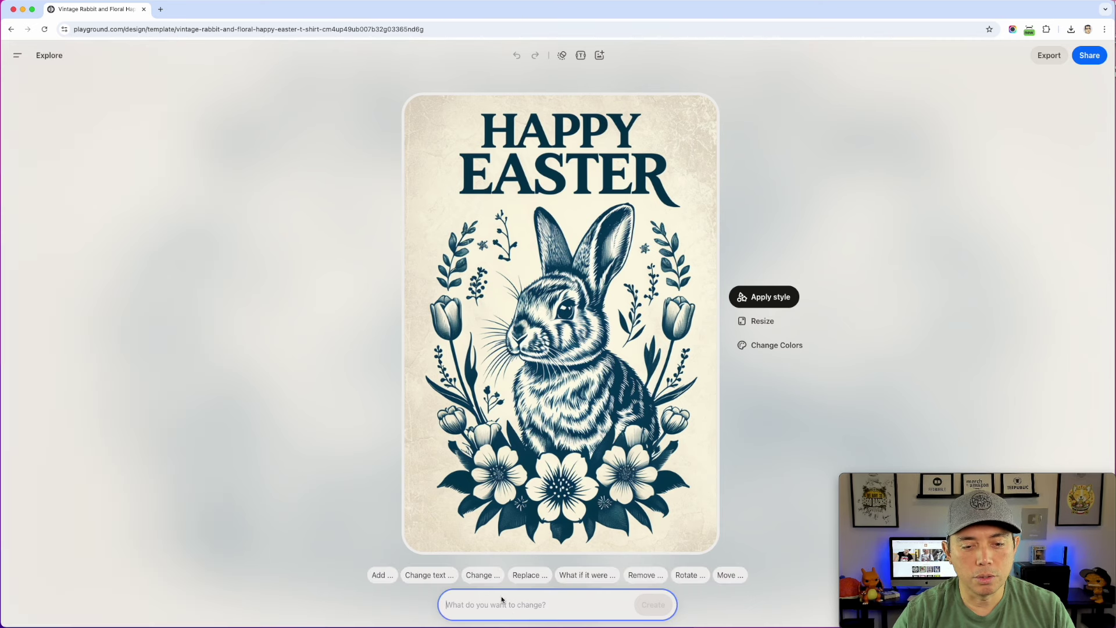
click(430, 575)
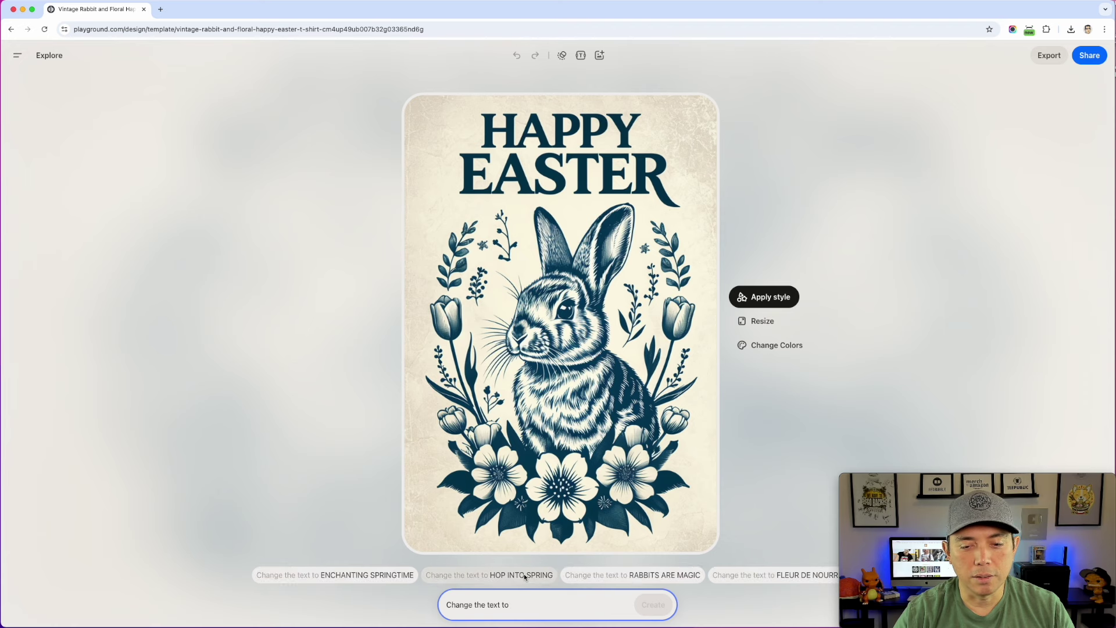
click(524, 576)
key(Return)
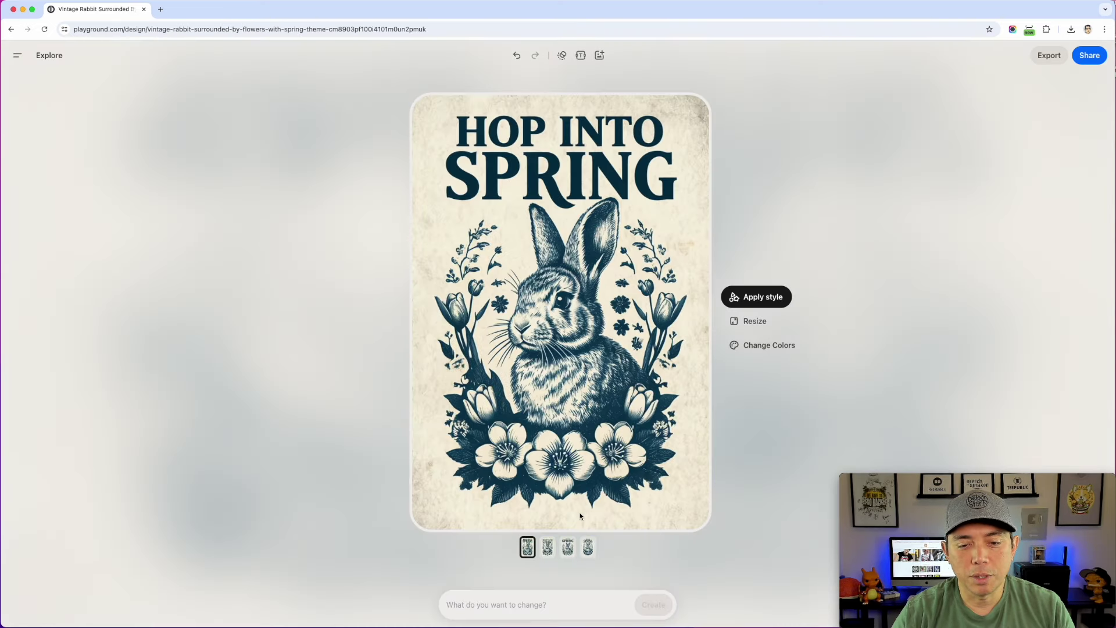
Compare the four generated "Hop Into Spring" variations and settle on the fourth one
click(548, 547)
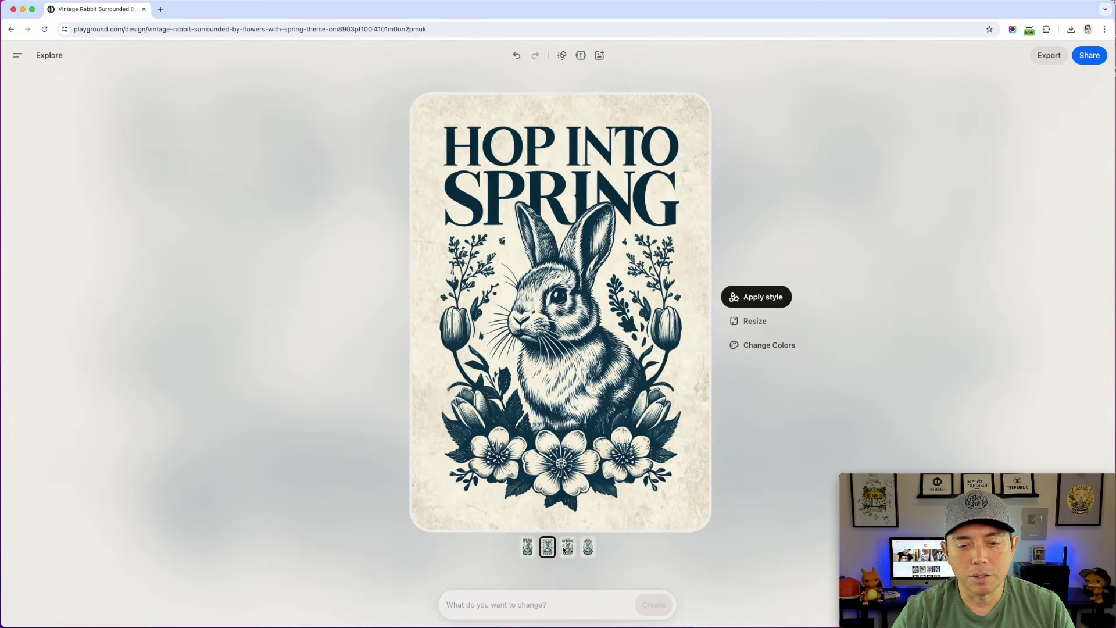
click(566, 548)
click(587, 548)
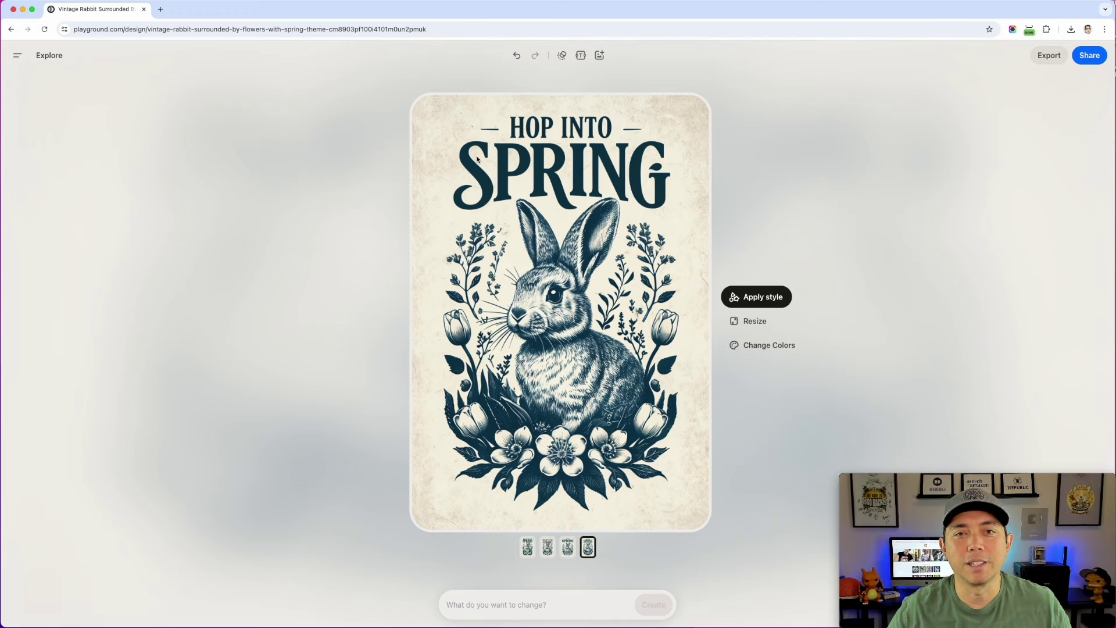
click(529, 548)
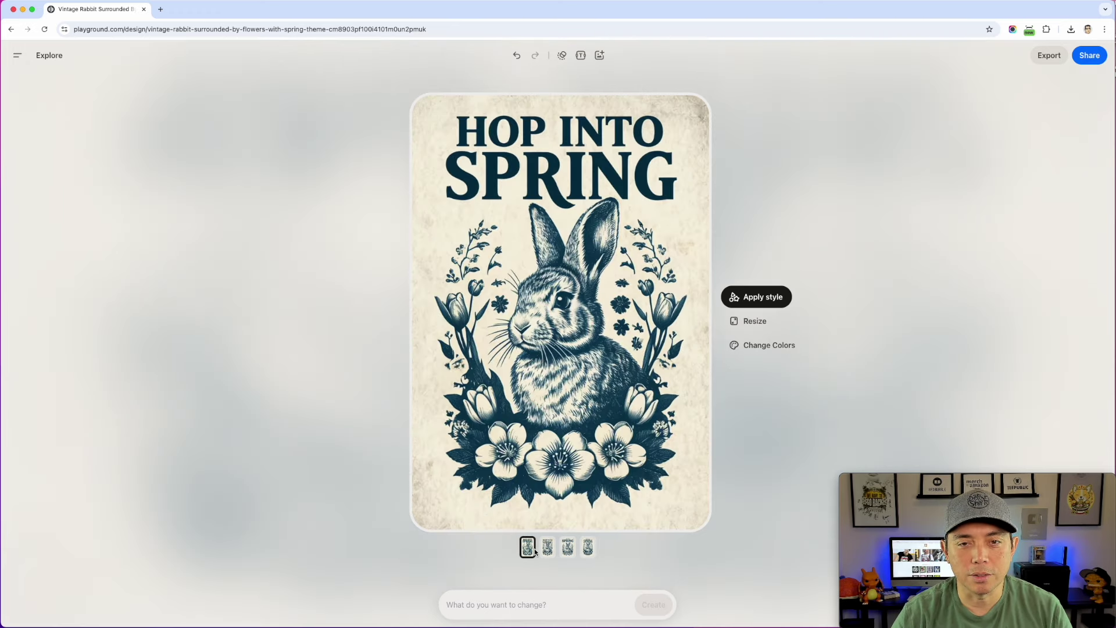
click(547, 548)
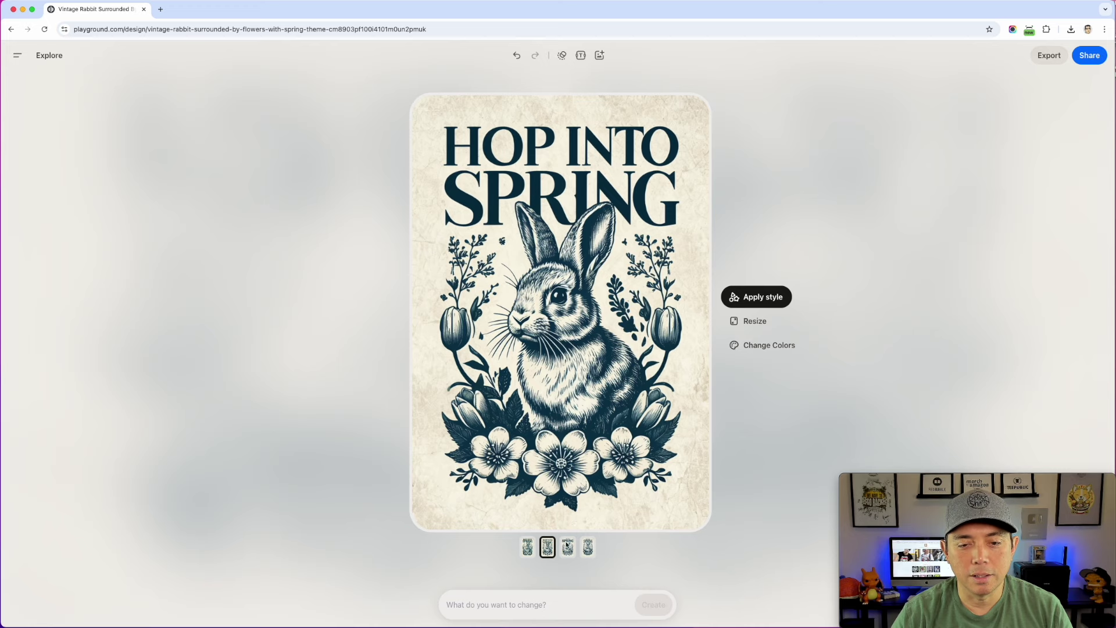
click(567, 548)
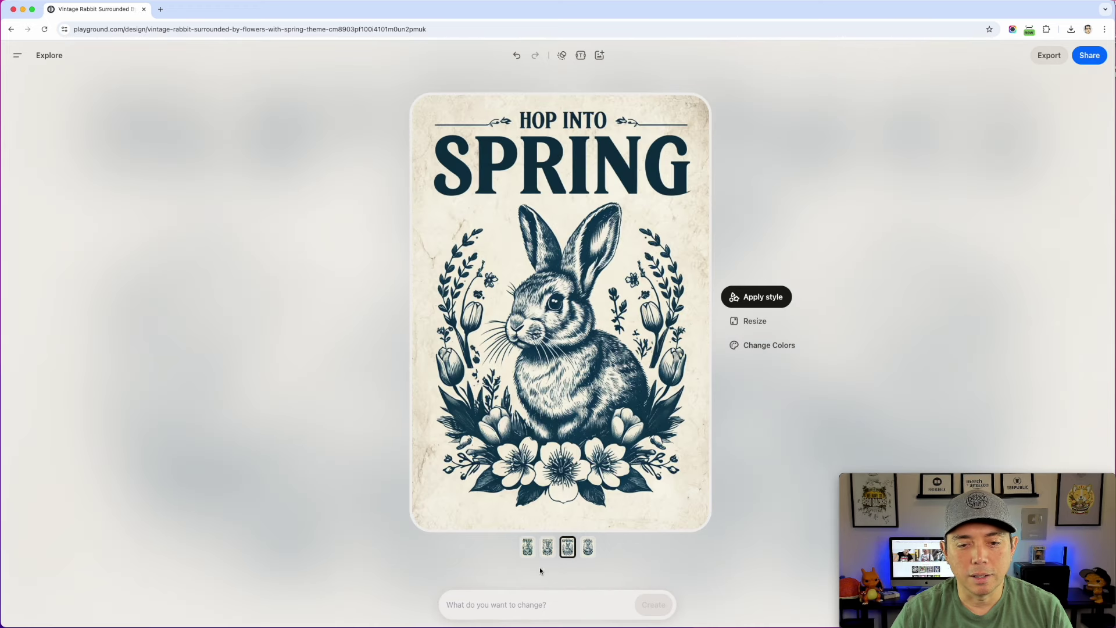
click(588, 547)
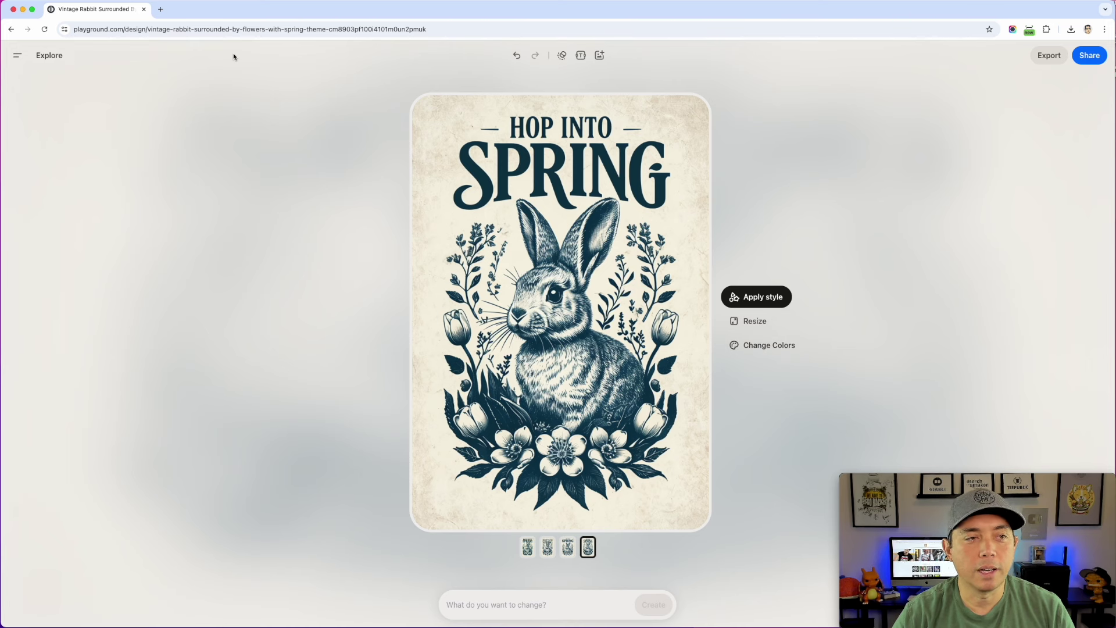
Look through the similar templates suggested for the "Hop Into Spring" rabbit design
click(49, 55)
scroll(110, 317, down, 5)
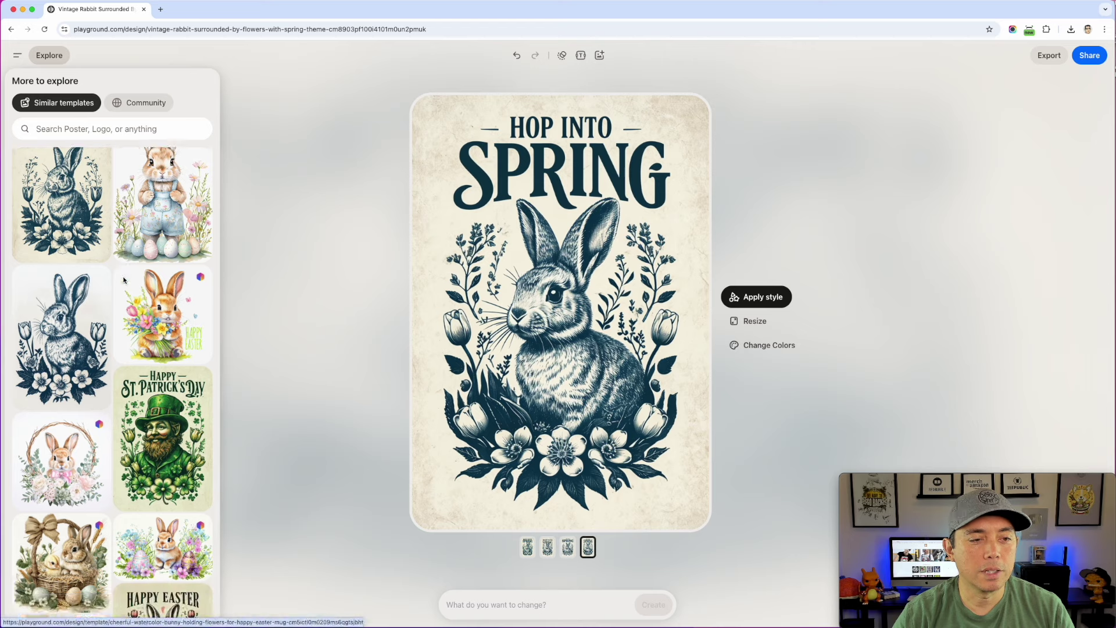
scroll(109, 316, up, 5)
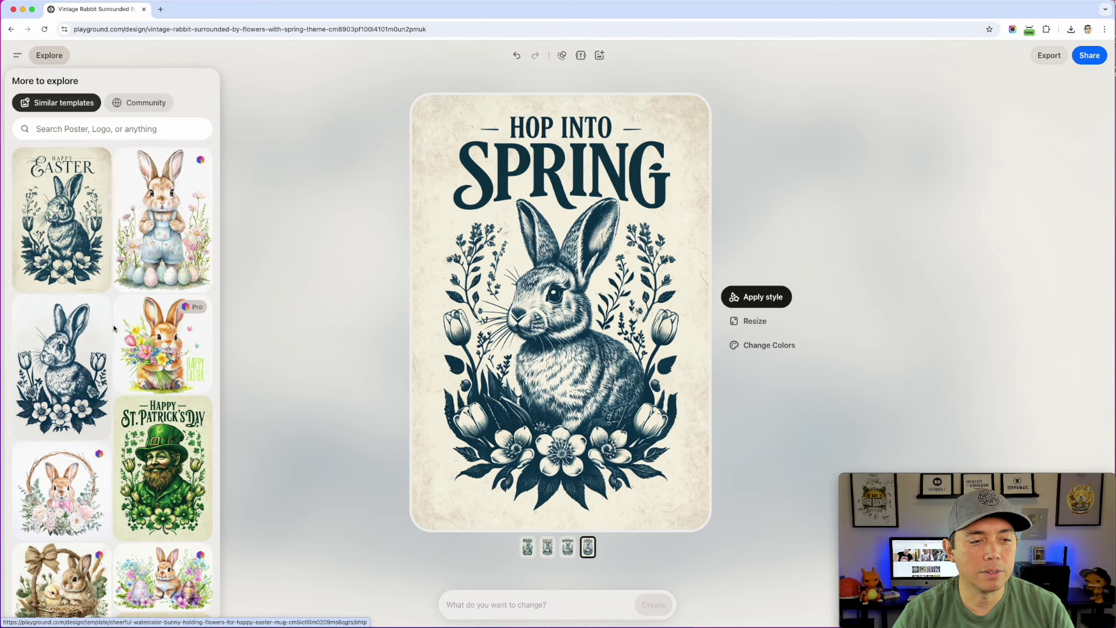
Return to the Create page and look over all the design categories, from Logo to Spotify Album Cover
click(18, 56)
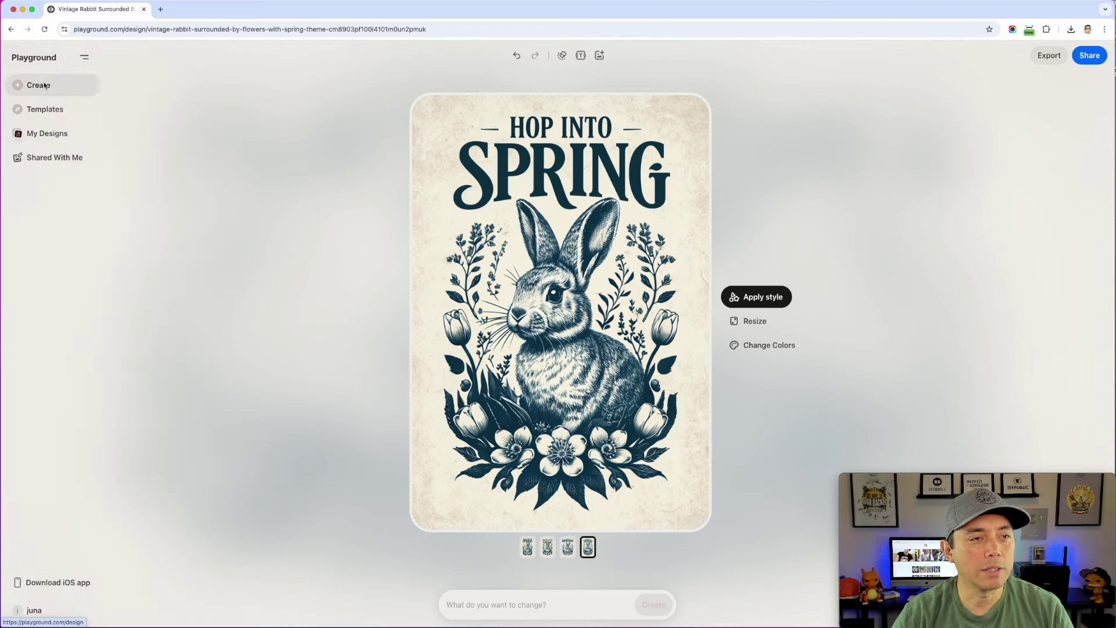
click(36, 84)
scroll(695, 304, down, 5)
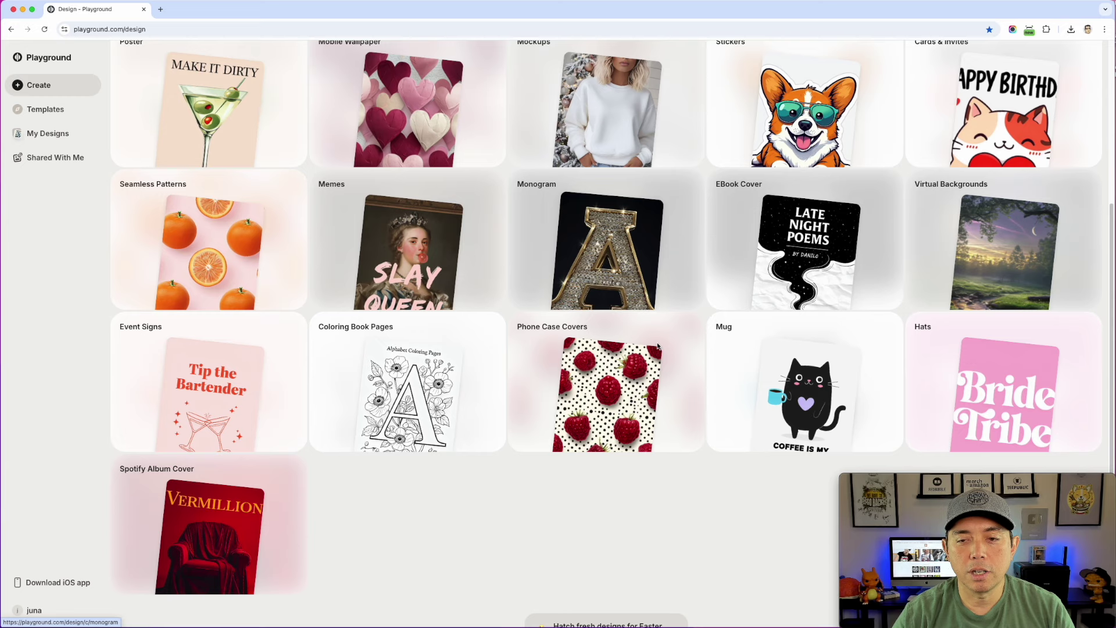
scroll(335, 370, up, 5)
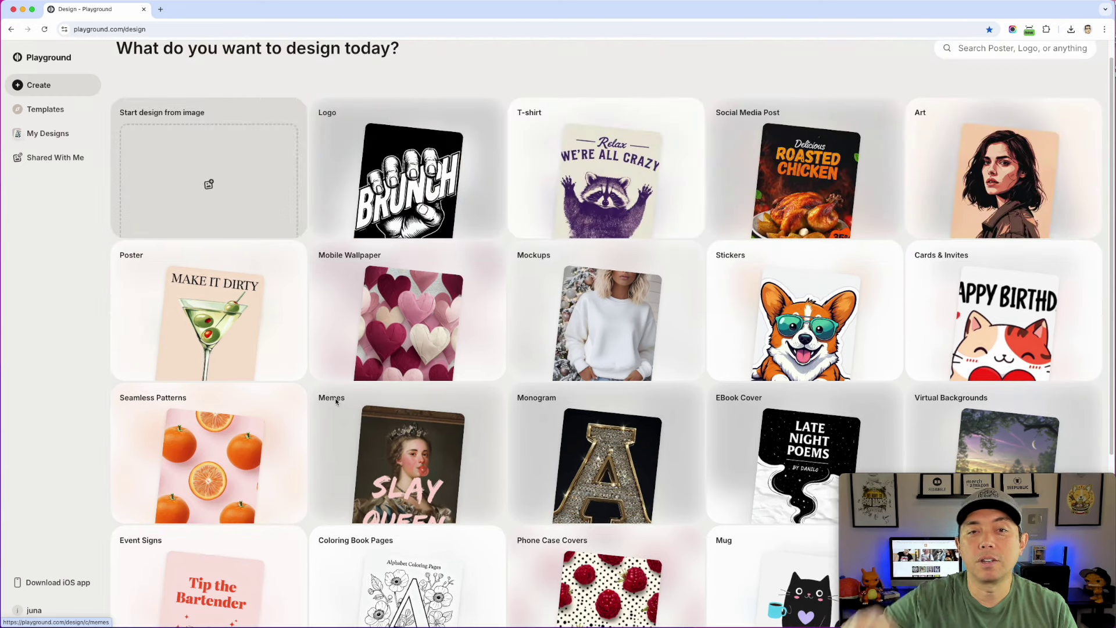
scroll(605, 124, down, 2)
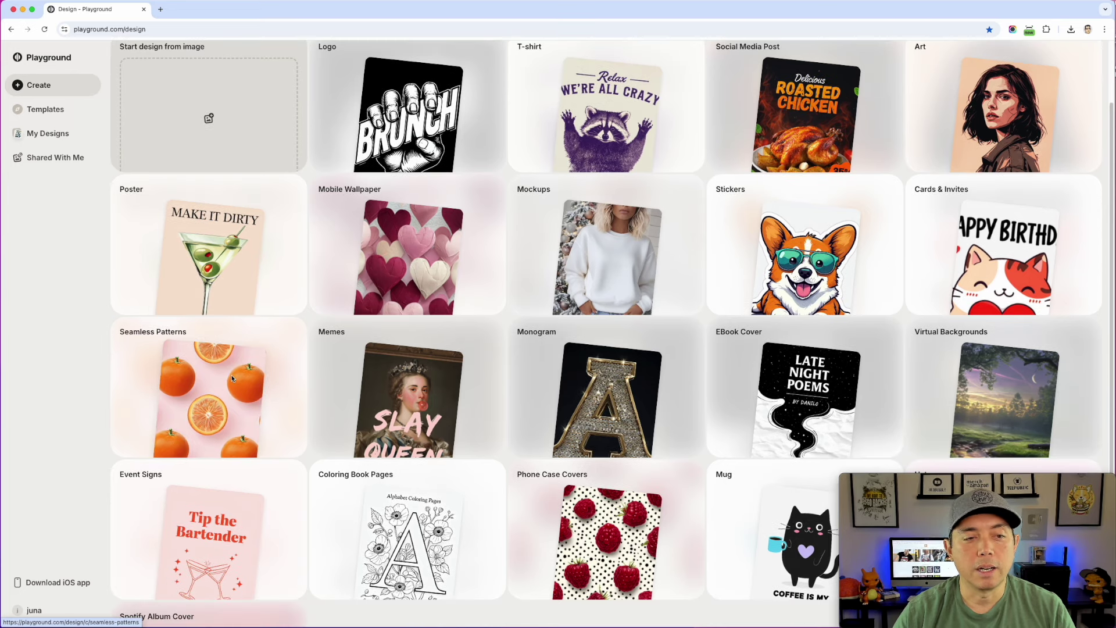
scroll(233, 378, down, 2)
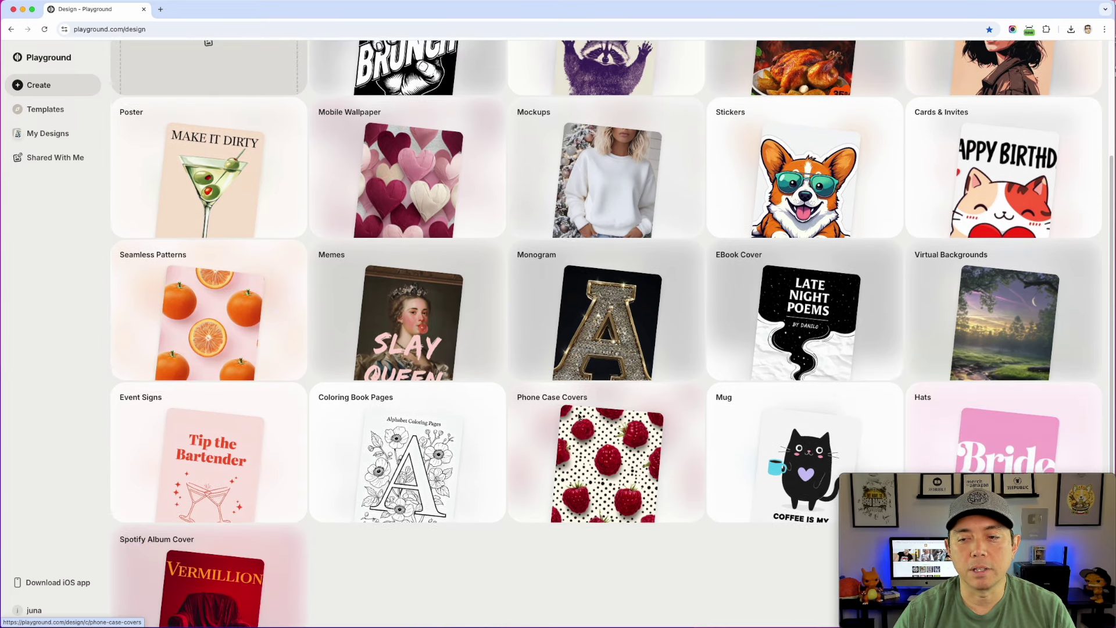
scroll(579, 416, up, 4)
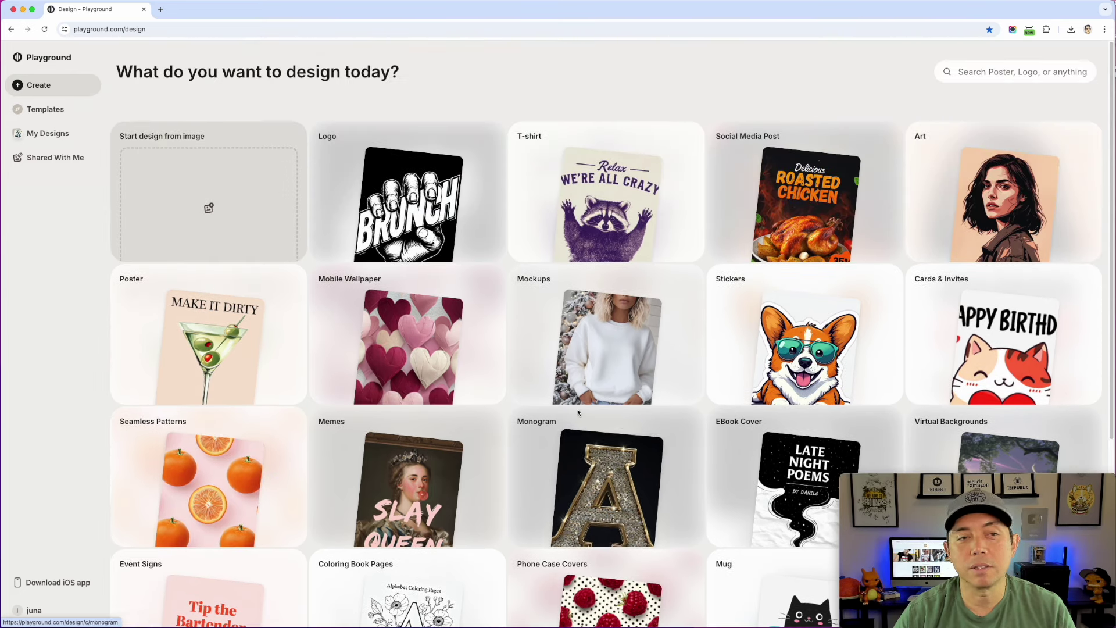
Open the Templates page and browse its themed collections from For You through Easter, Mom and St Patrick's Day to Groovy 1970s Vibes
click(53, 114)
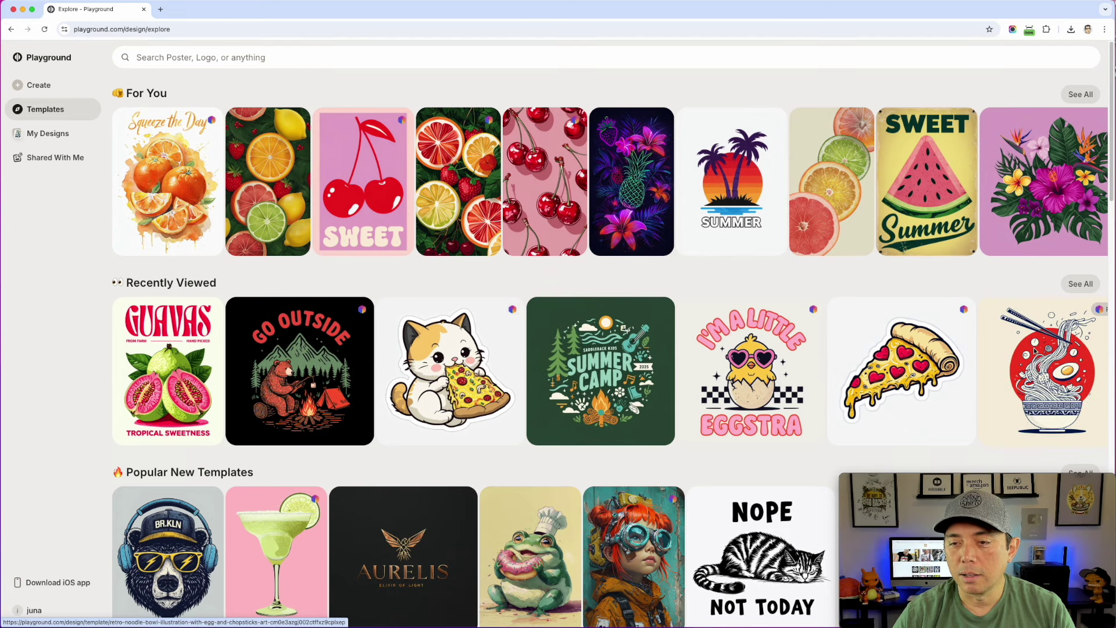
scroll(662, 401, down, 1)
scroll(663, 400, down, 5)
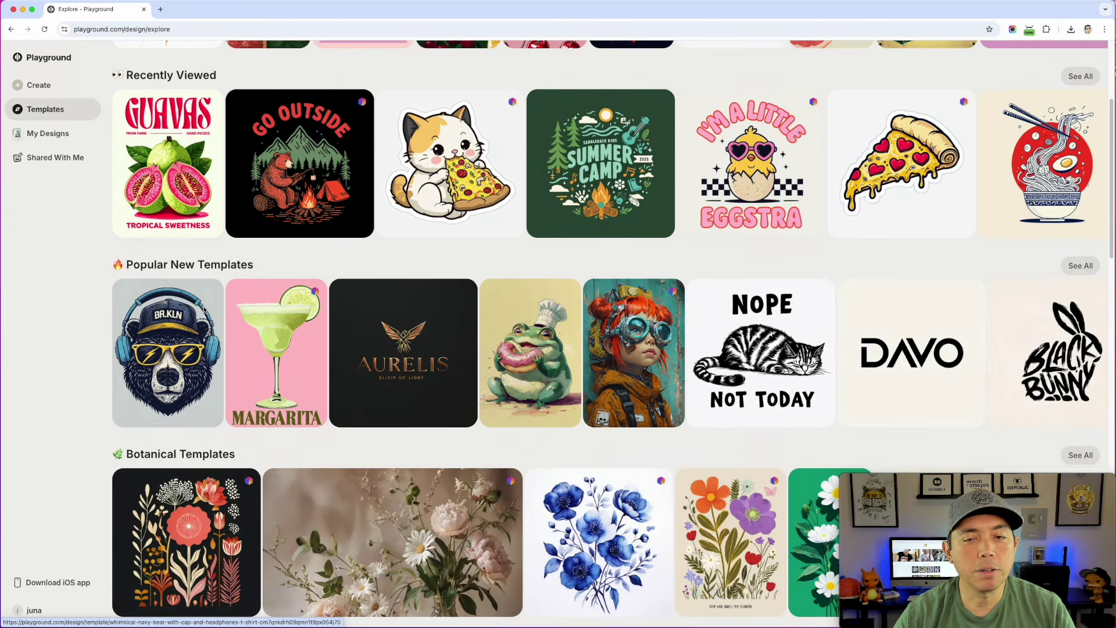
scroll(306, 355, down, 5)
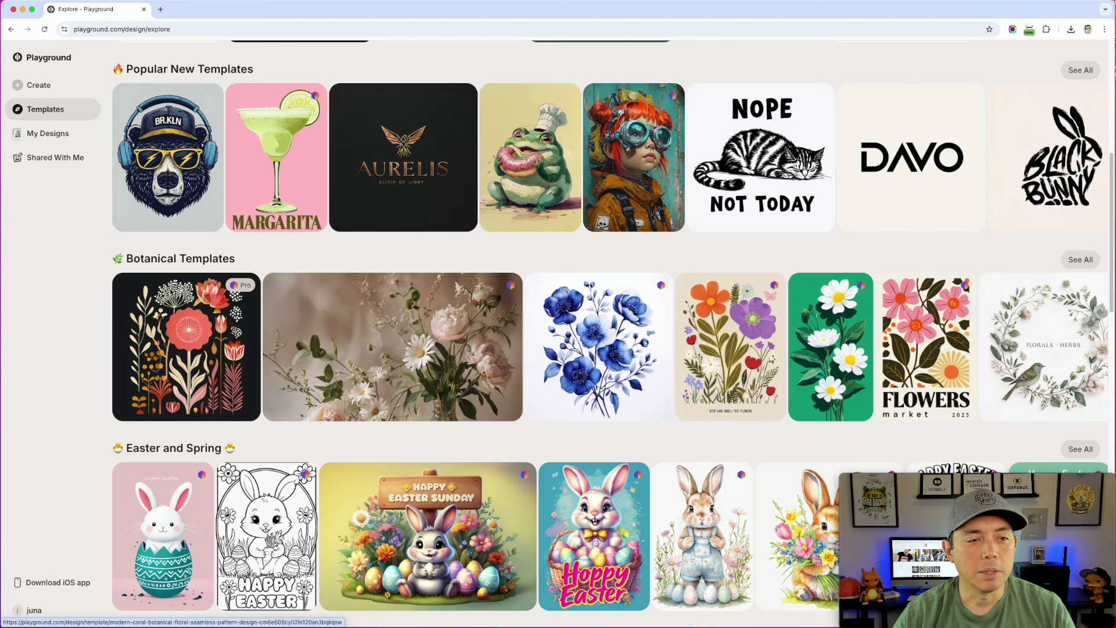
scroll(432, 297, down, 9)
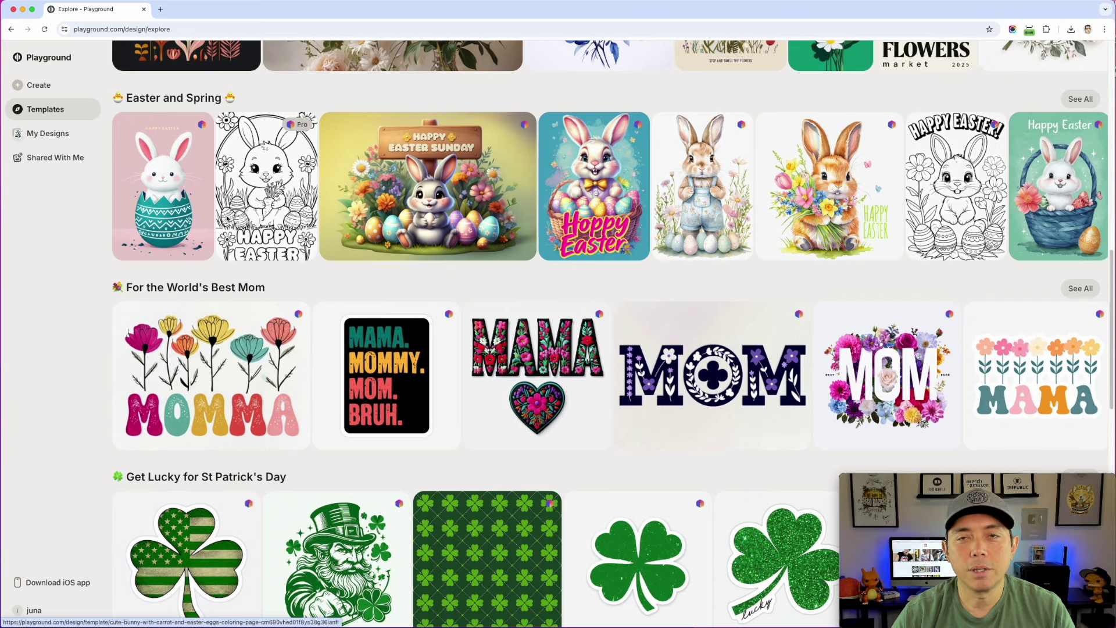
scroll(155, 116, down, 1)
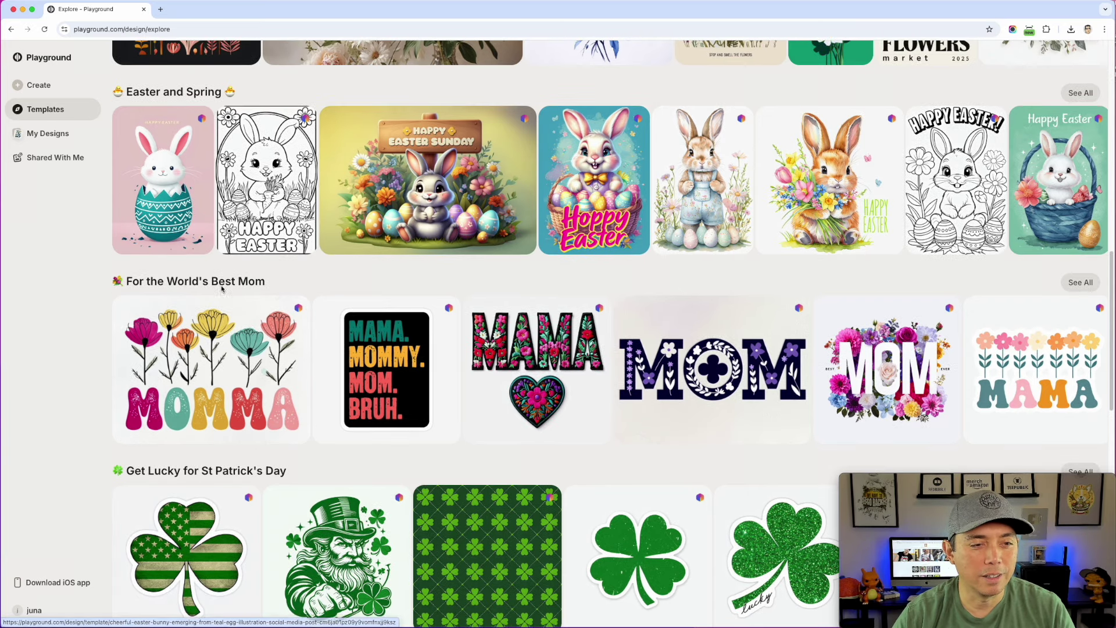
scroll(276, 380, down, 4)
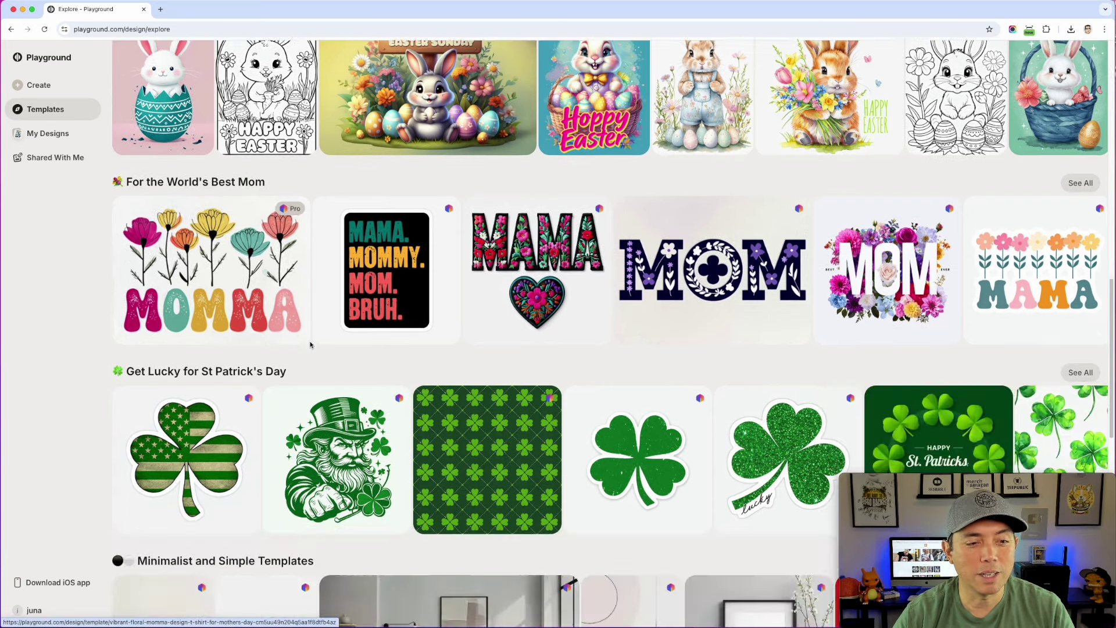
scroll(276, 380, down, 5)
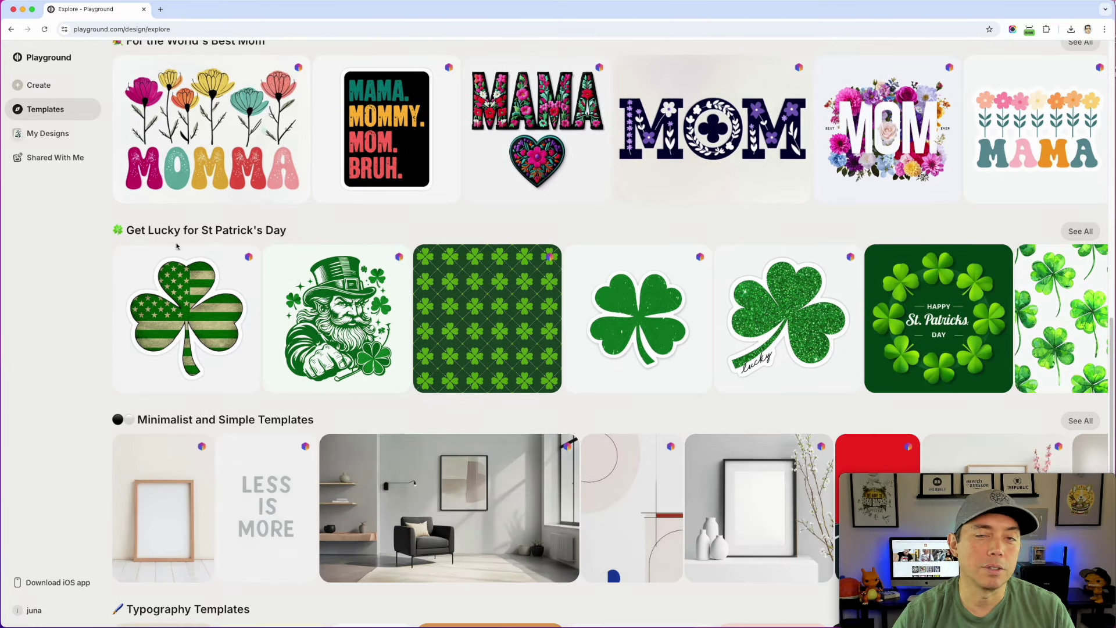
scroll(164, 367, down, 8)
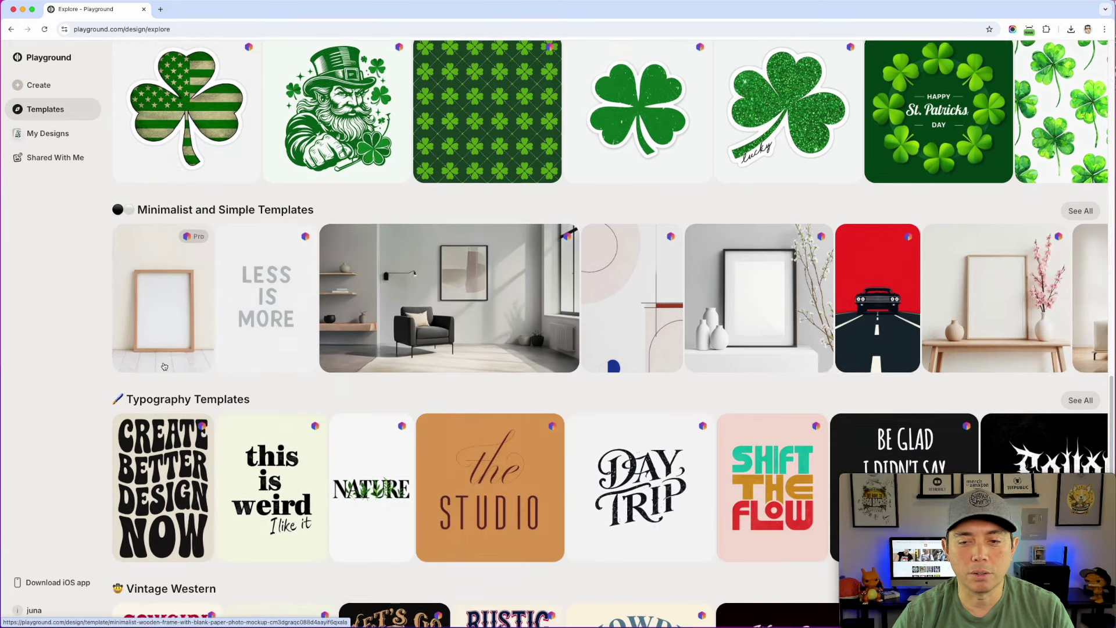
scroll(163, 361, down, 7)
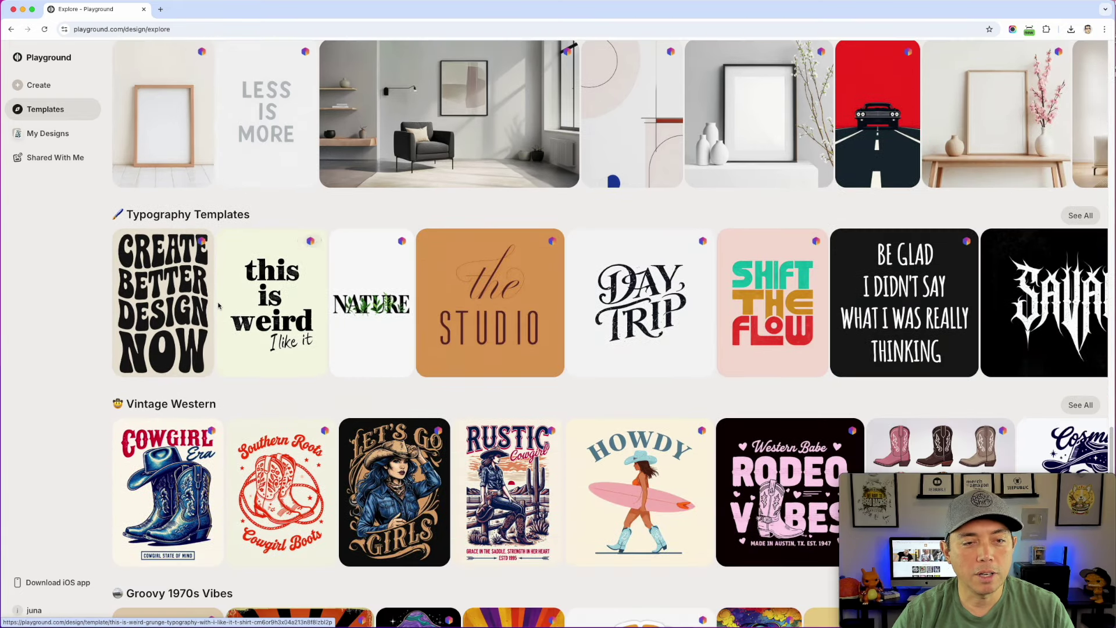
scroll(206, 319, down, 2)
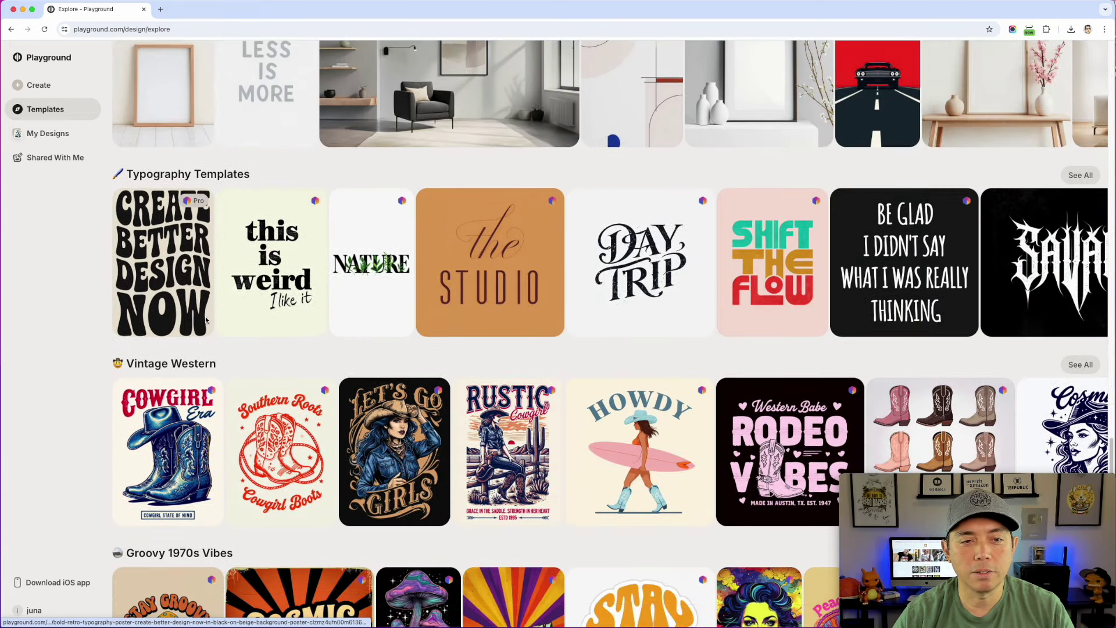
scroll(207, 319, down, 4)
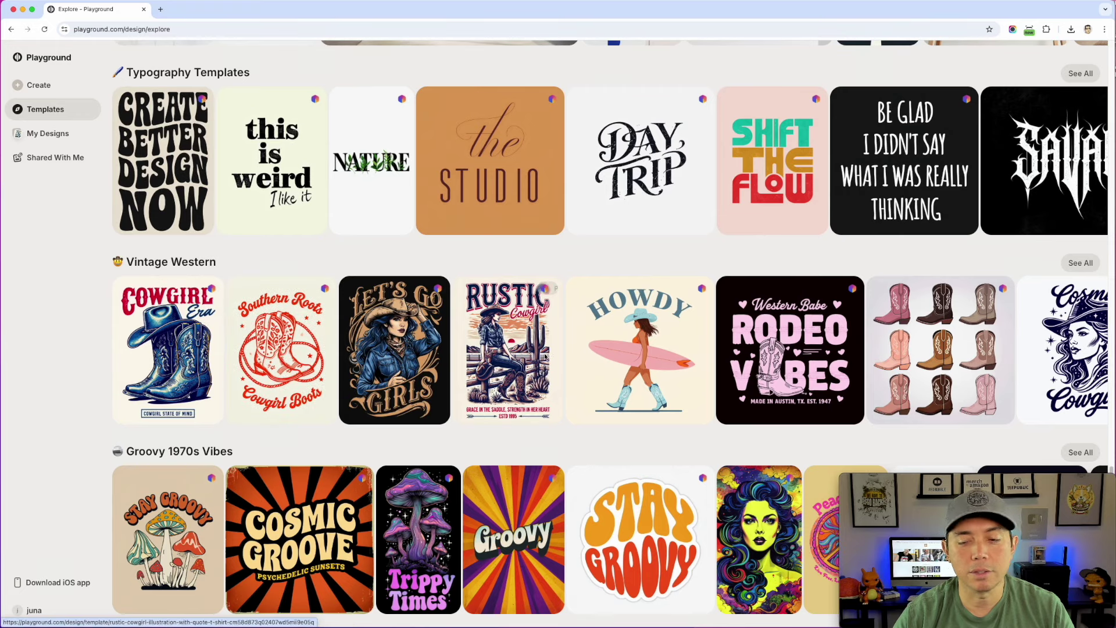
Look back over the template collections from Vintage Western up through Easter and Spring to For You
scroll(458, 414, up, 15)
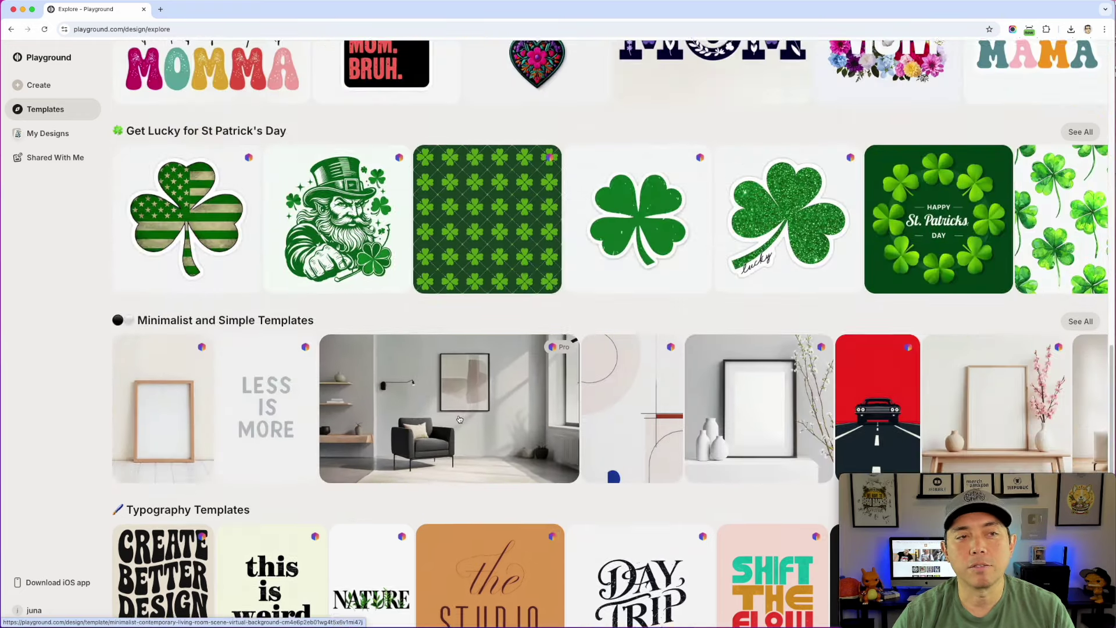
scroll(460, 418, up, 14)
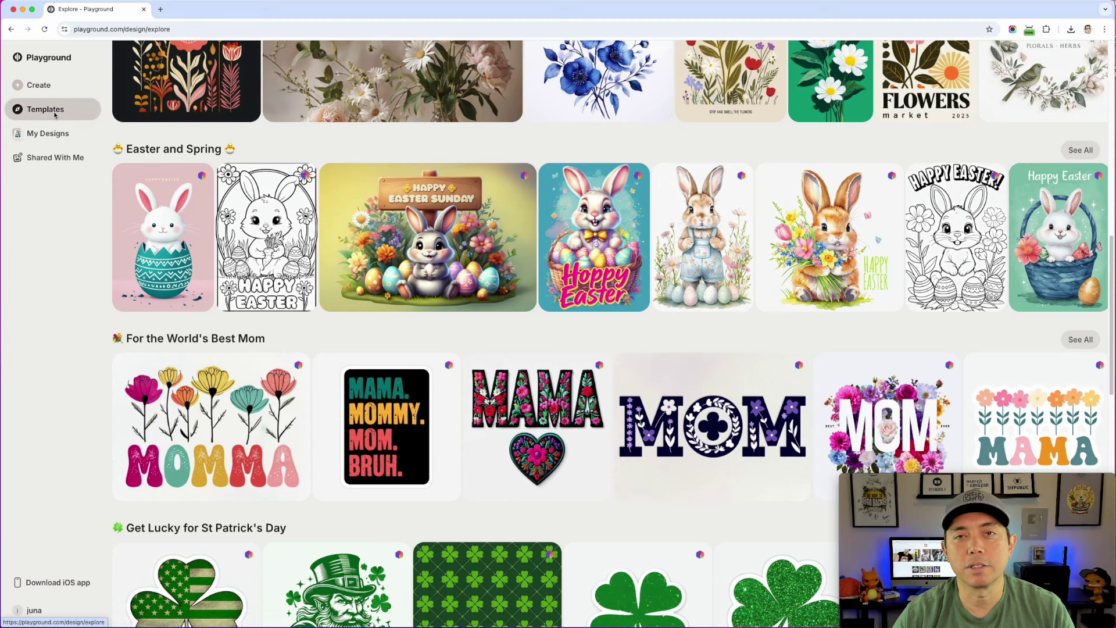
scroll(344, 313, up, 8)
scroll(344, 313, up, 16)
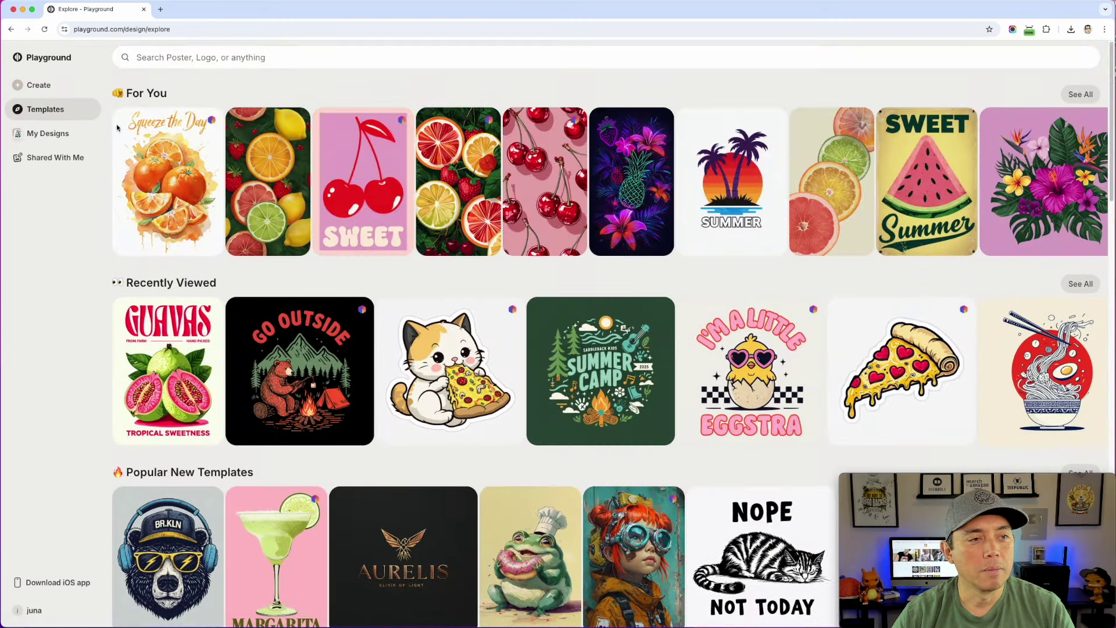
Look over the saved designs in My Designs and check the Shared With Me page
click(46, 138)
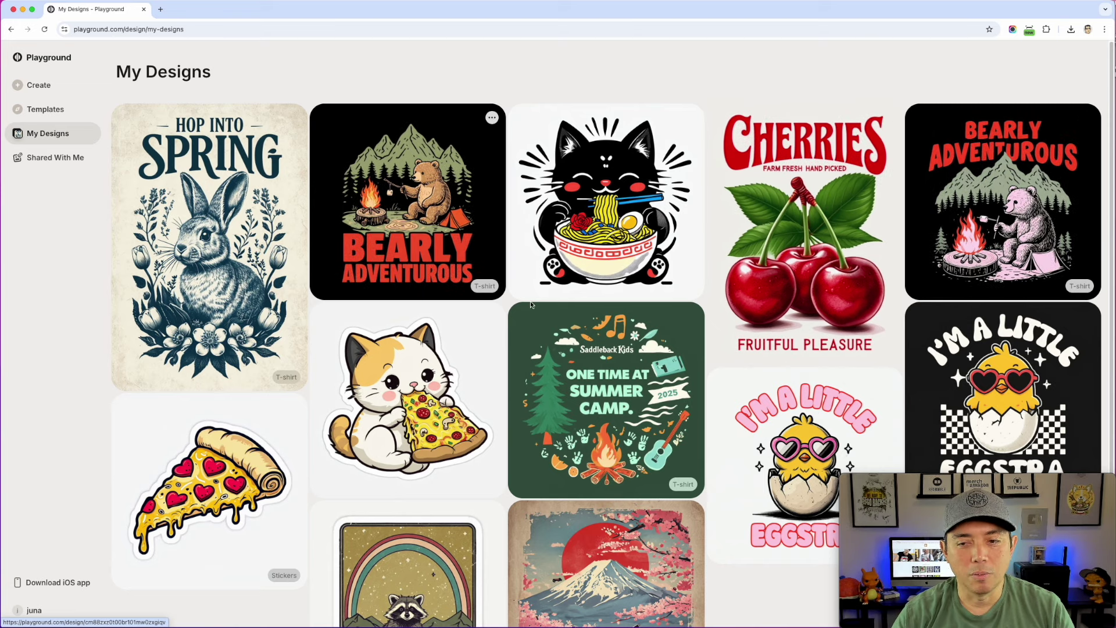
scroll(493, 274, down, 3)
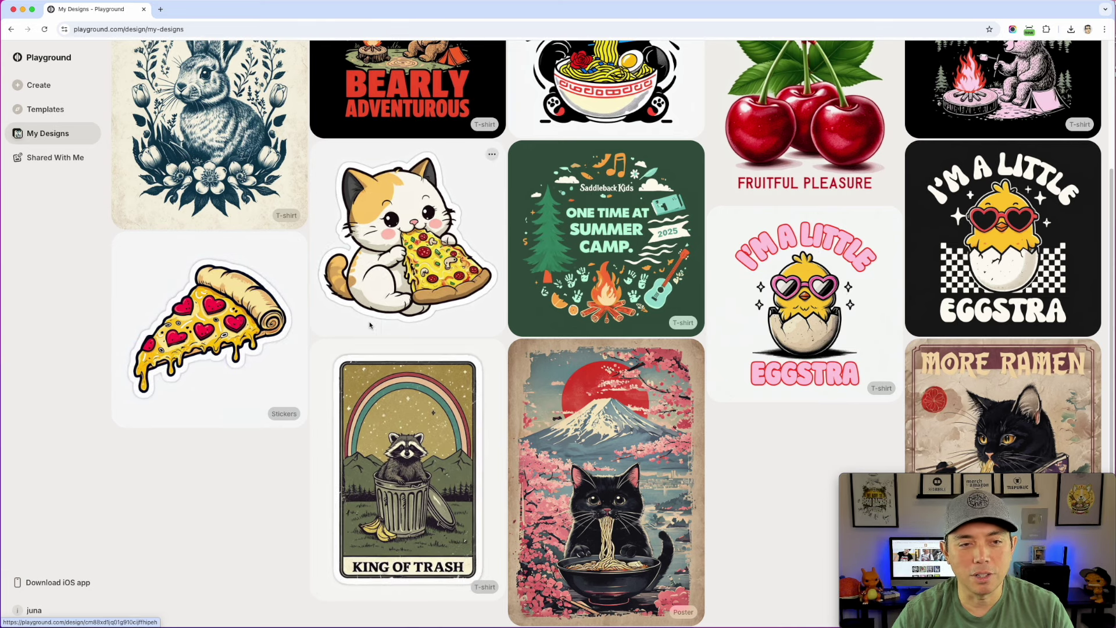
scroll(368, 319, up, 3)
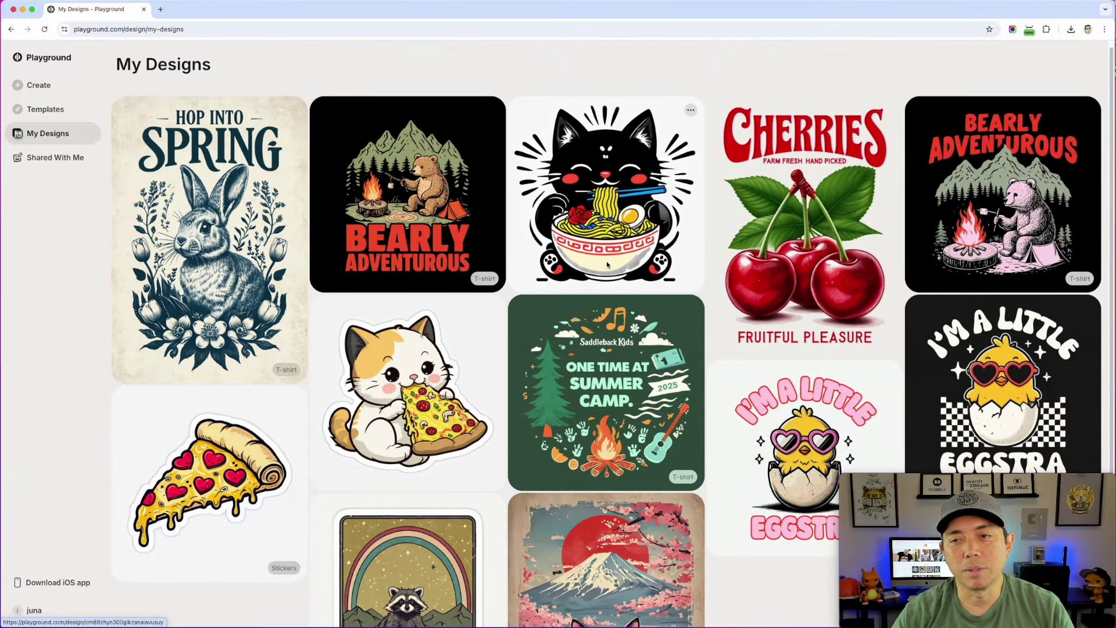
scroll(672, 217, down, 2)
scroll(187, 122, up, 2)
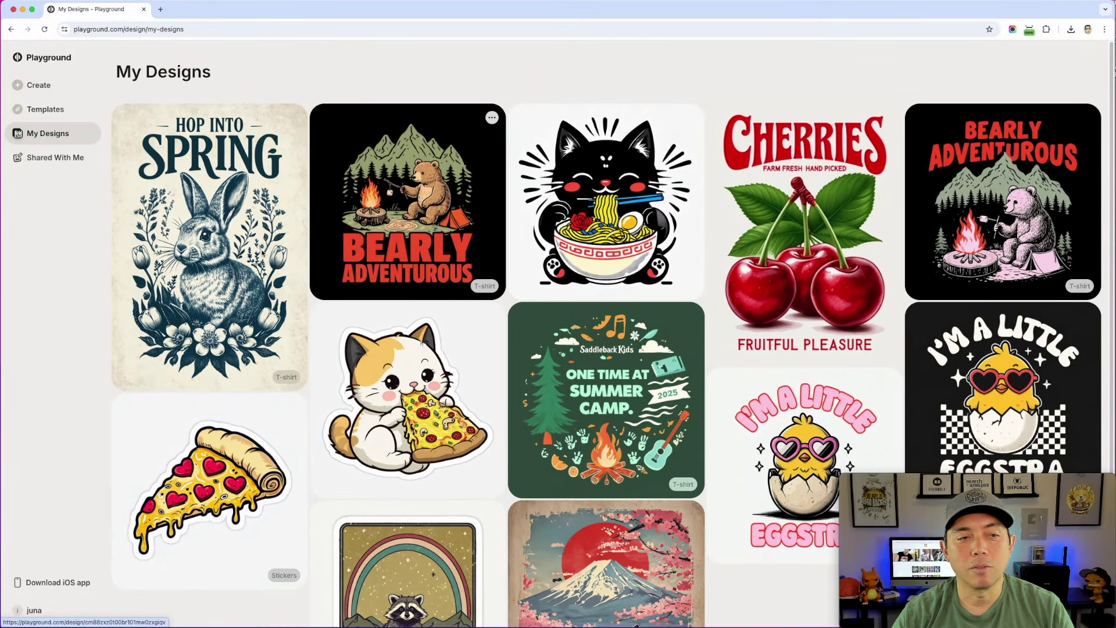
click(52, 158)
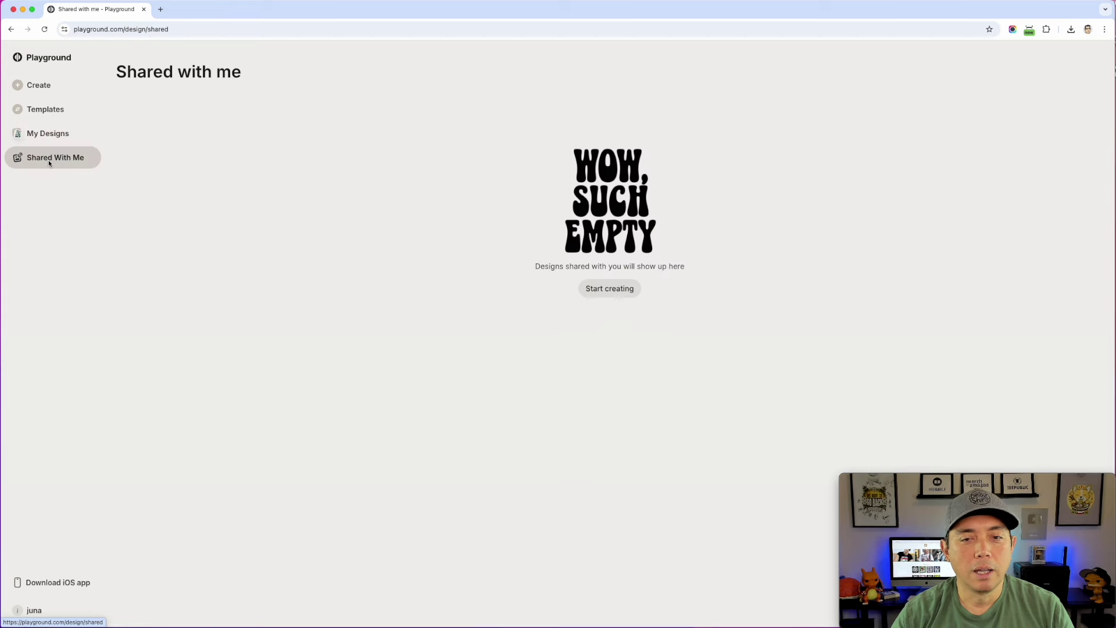